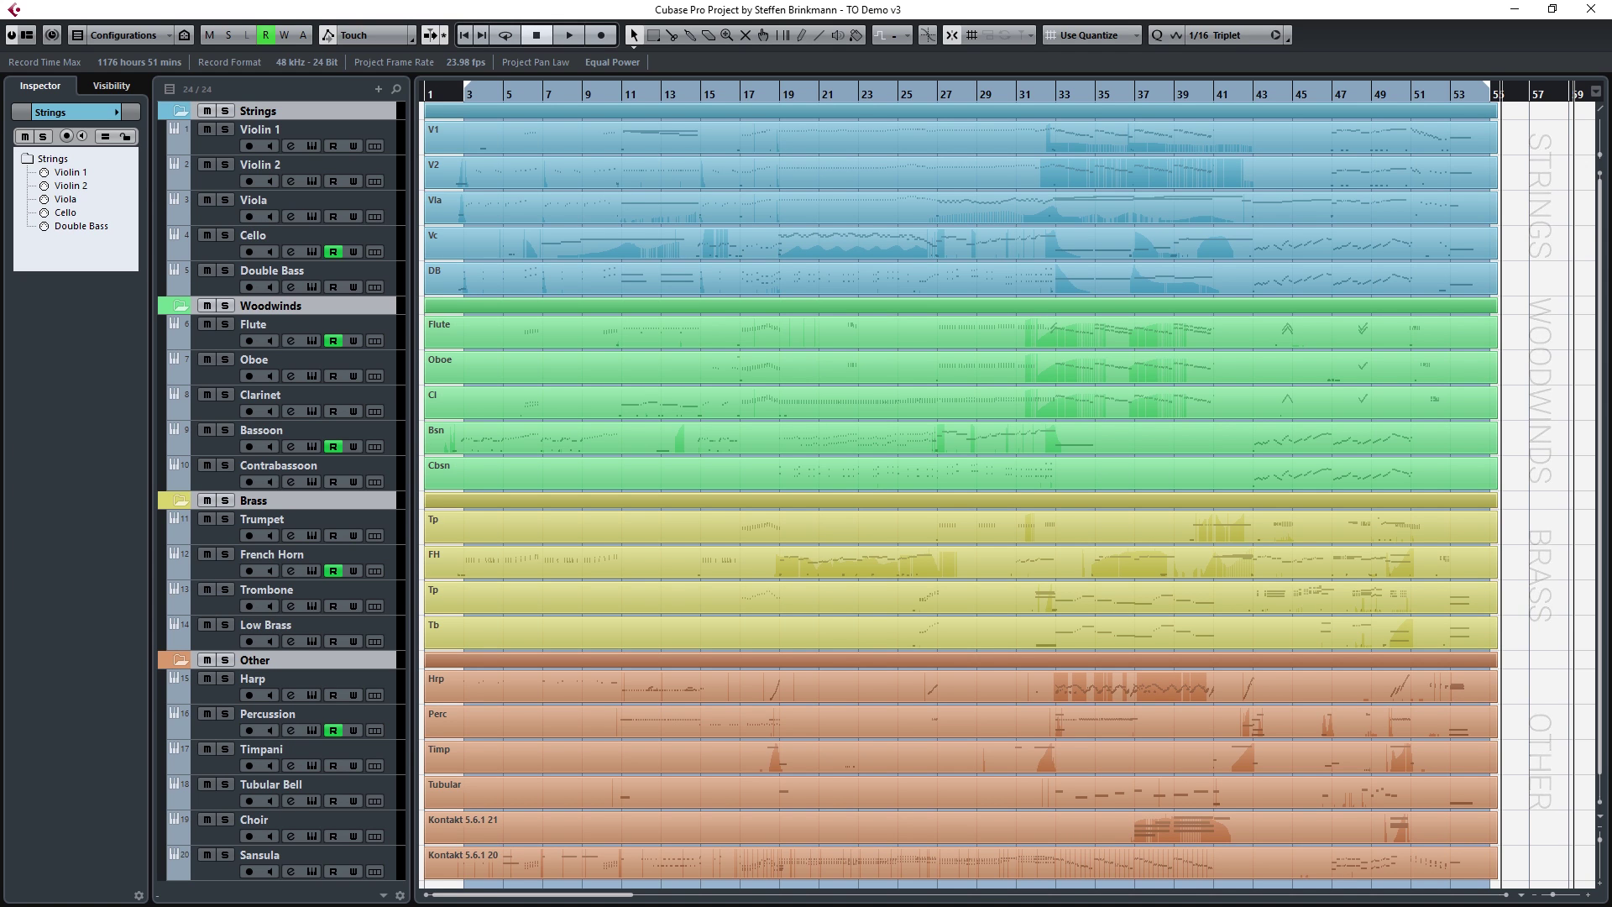
Step: Play the whole arrangement at a closer zoom, stop near bar 53 and fit the full project in view
key(h)
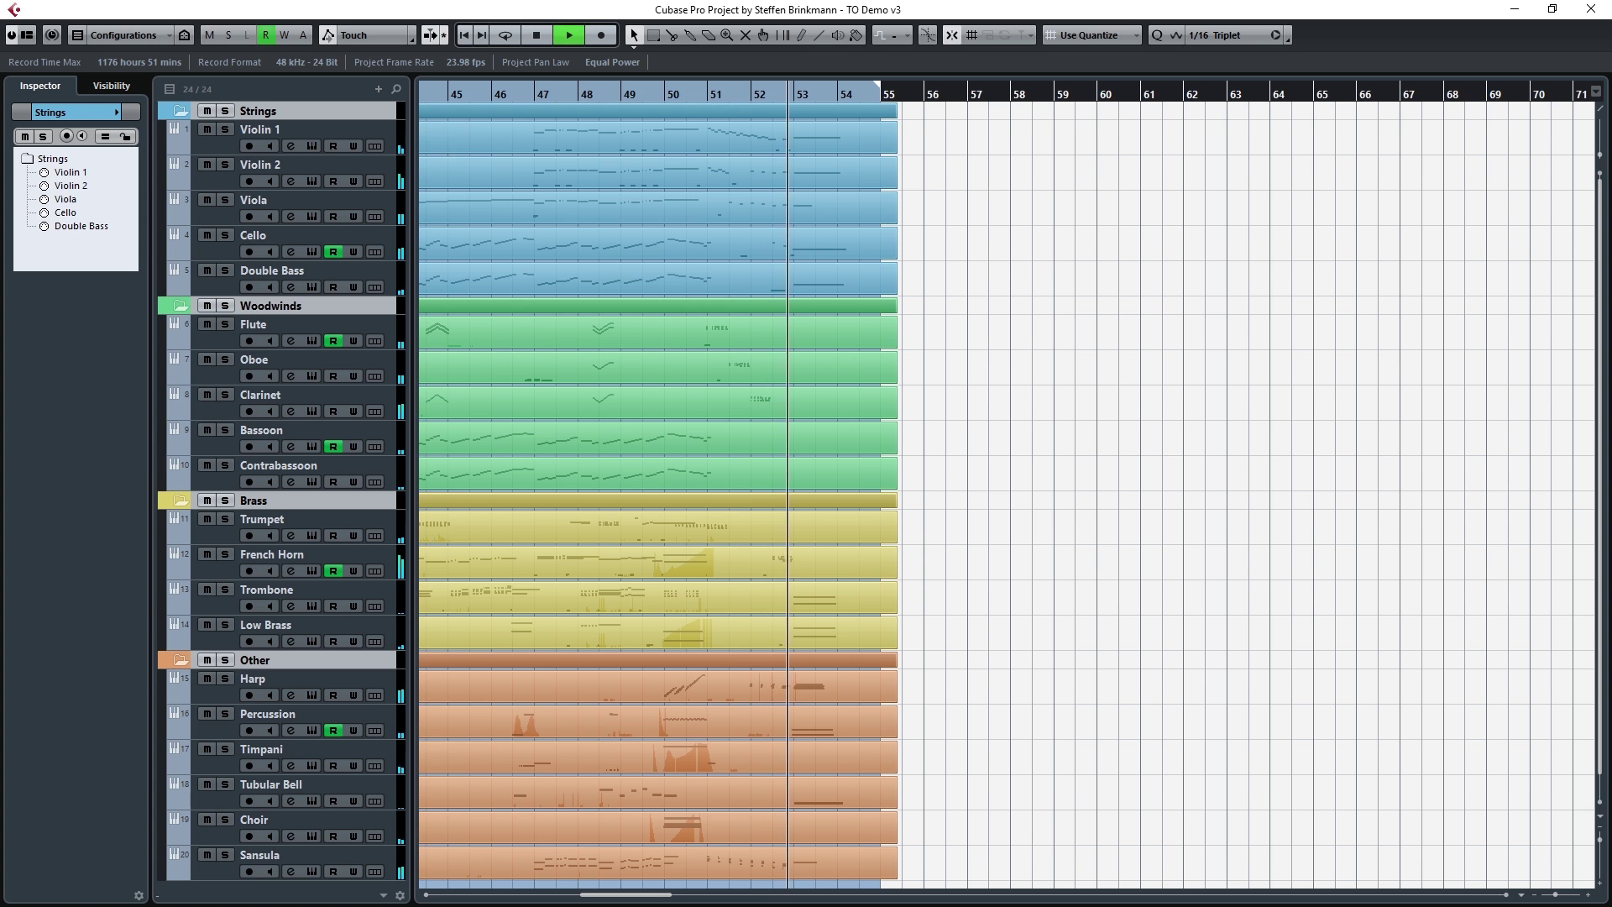
key(space)
key(shift+f)
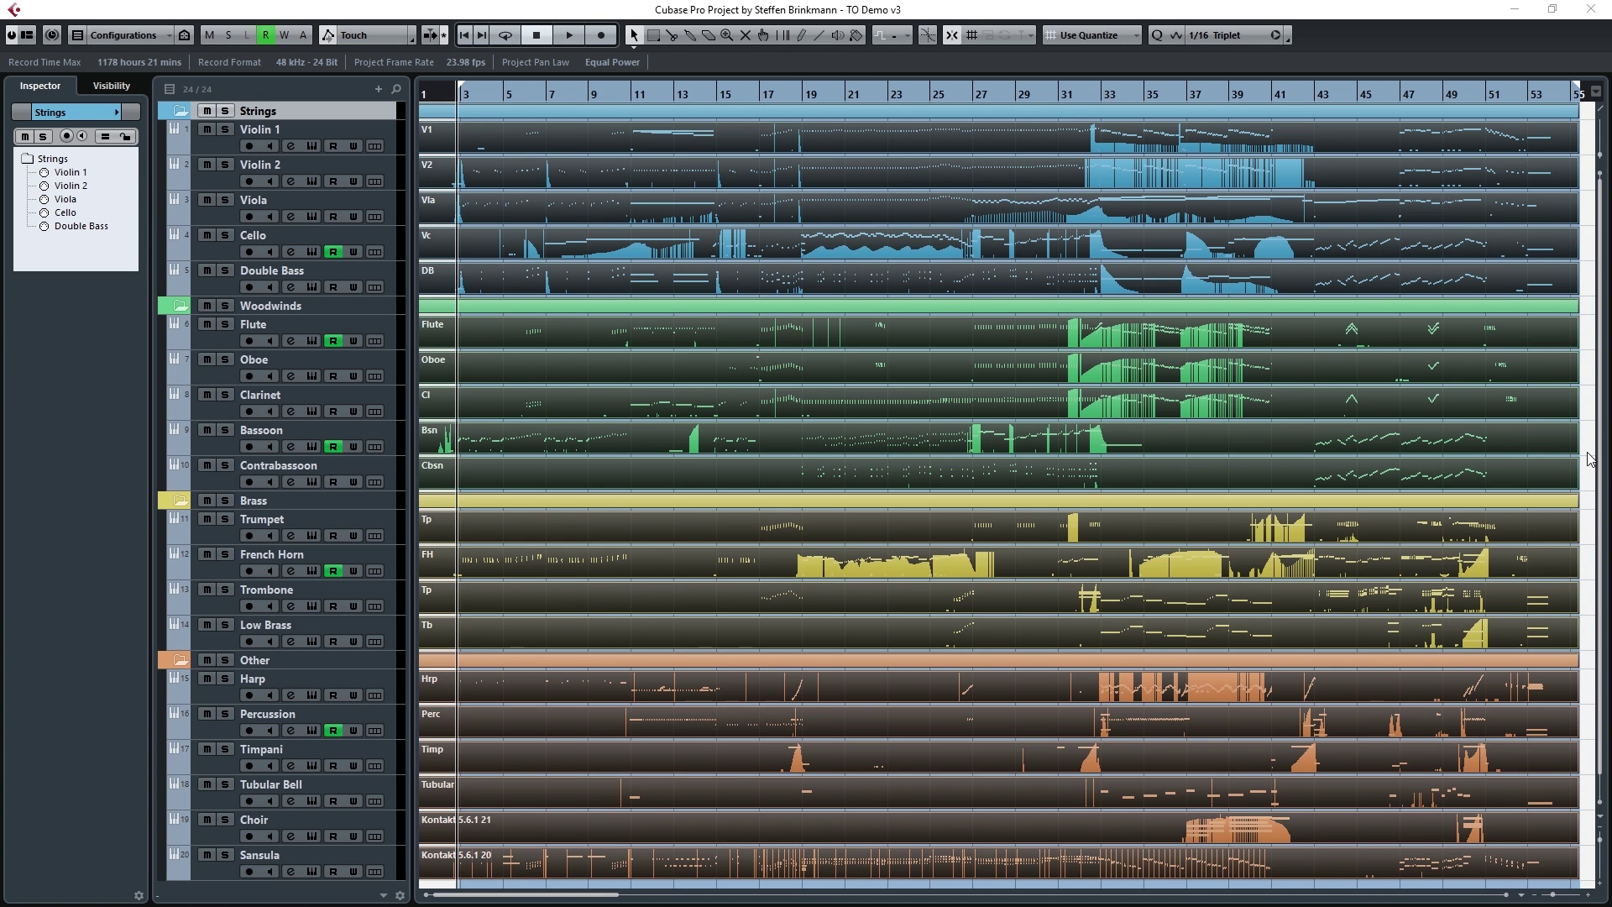
Step: Examine all orchestral parts together in the Key Editor while the opening bars play, and close the editor
key(ctrl+e)
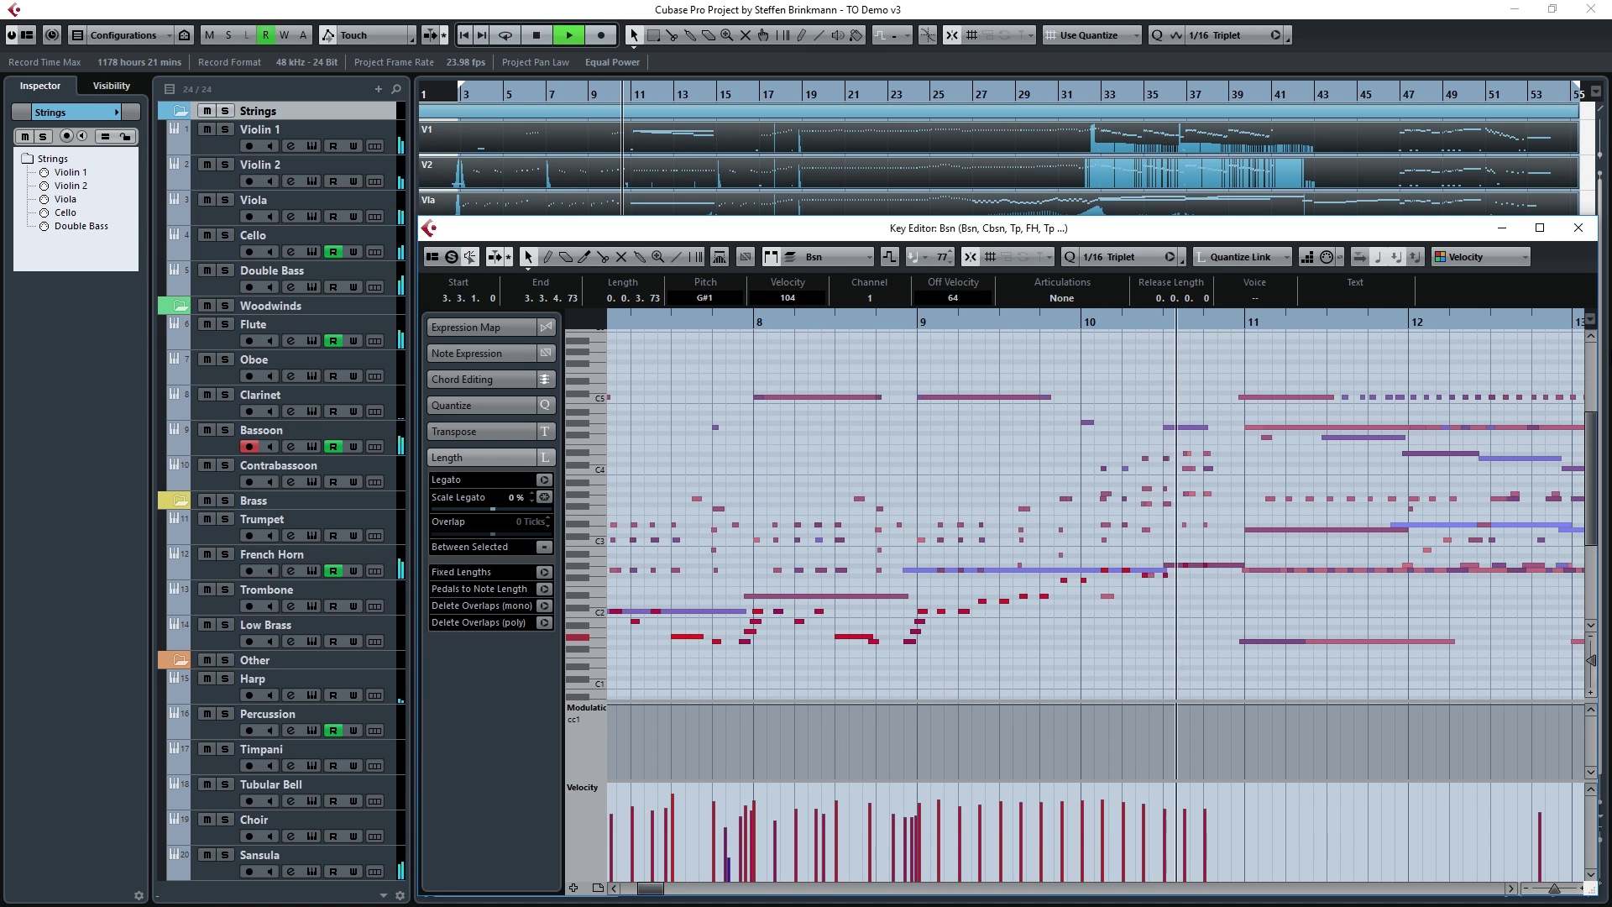
key(ctrl+w)
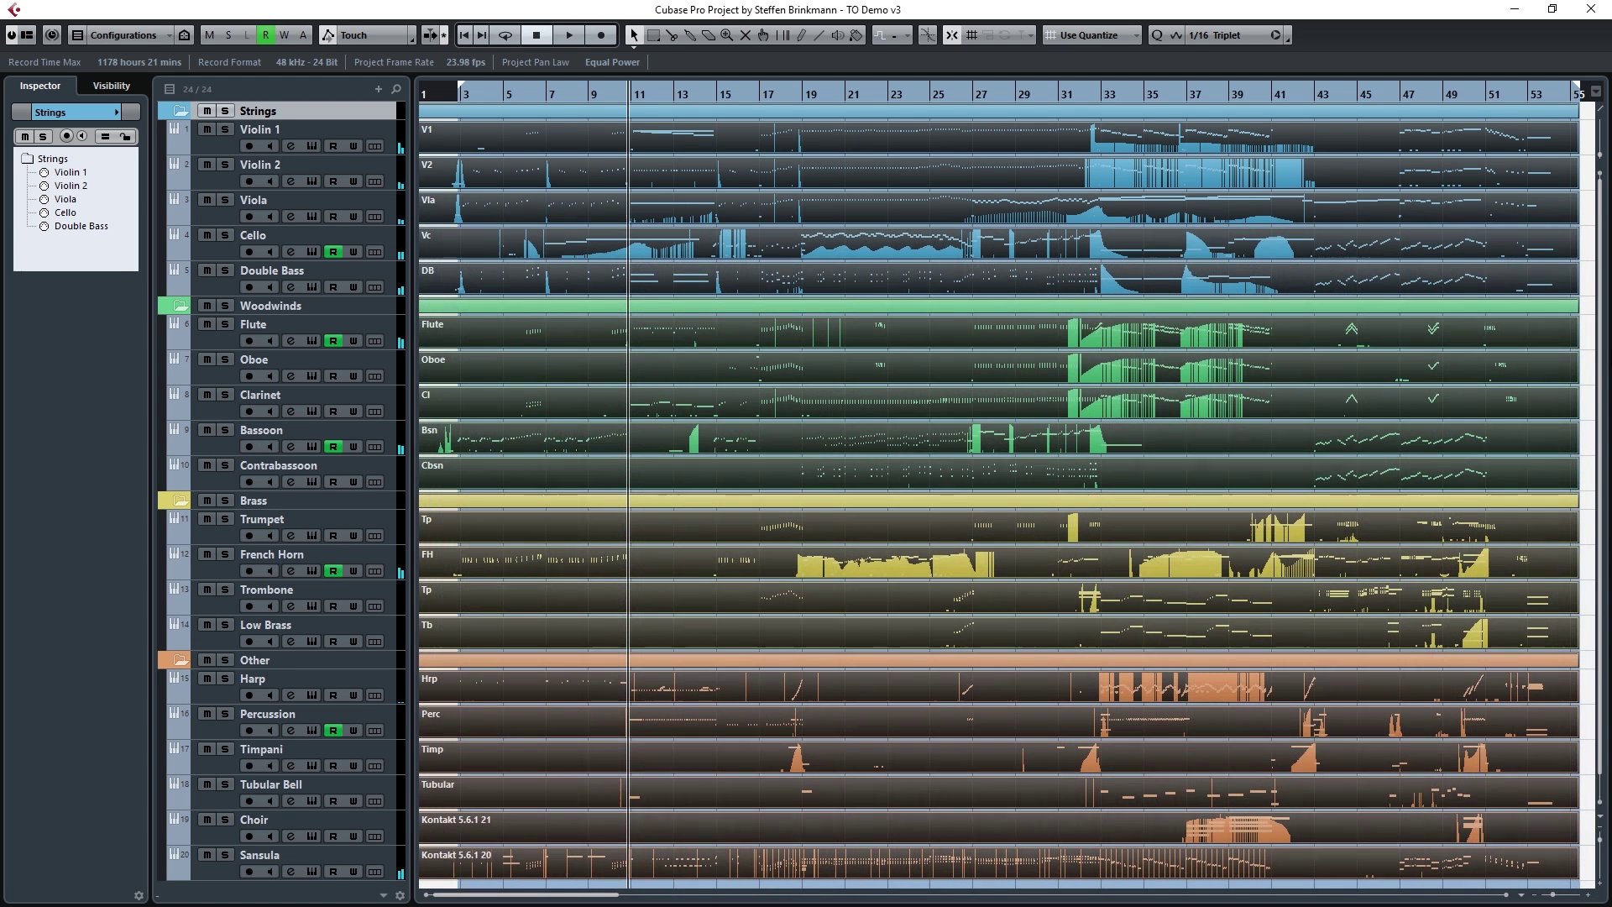
Step: Select the five string parts and solo the tracks from Violin 1 to Double Bass
drag(1590, 300, 991, 146)
click(208, 148)
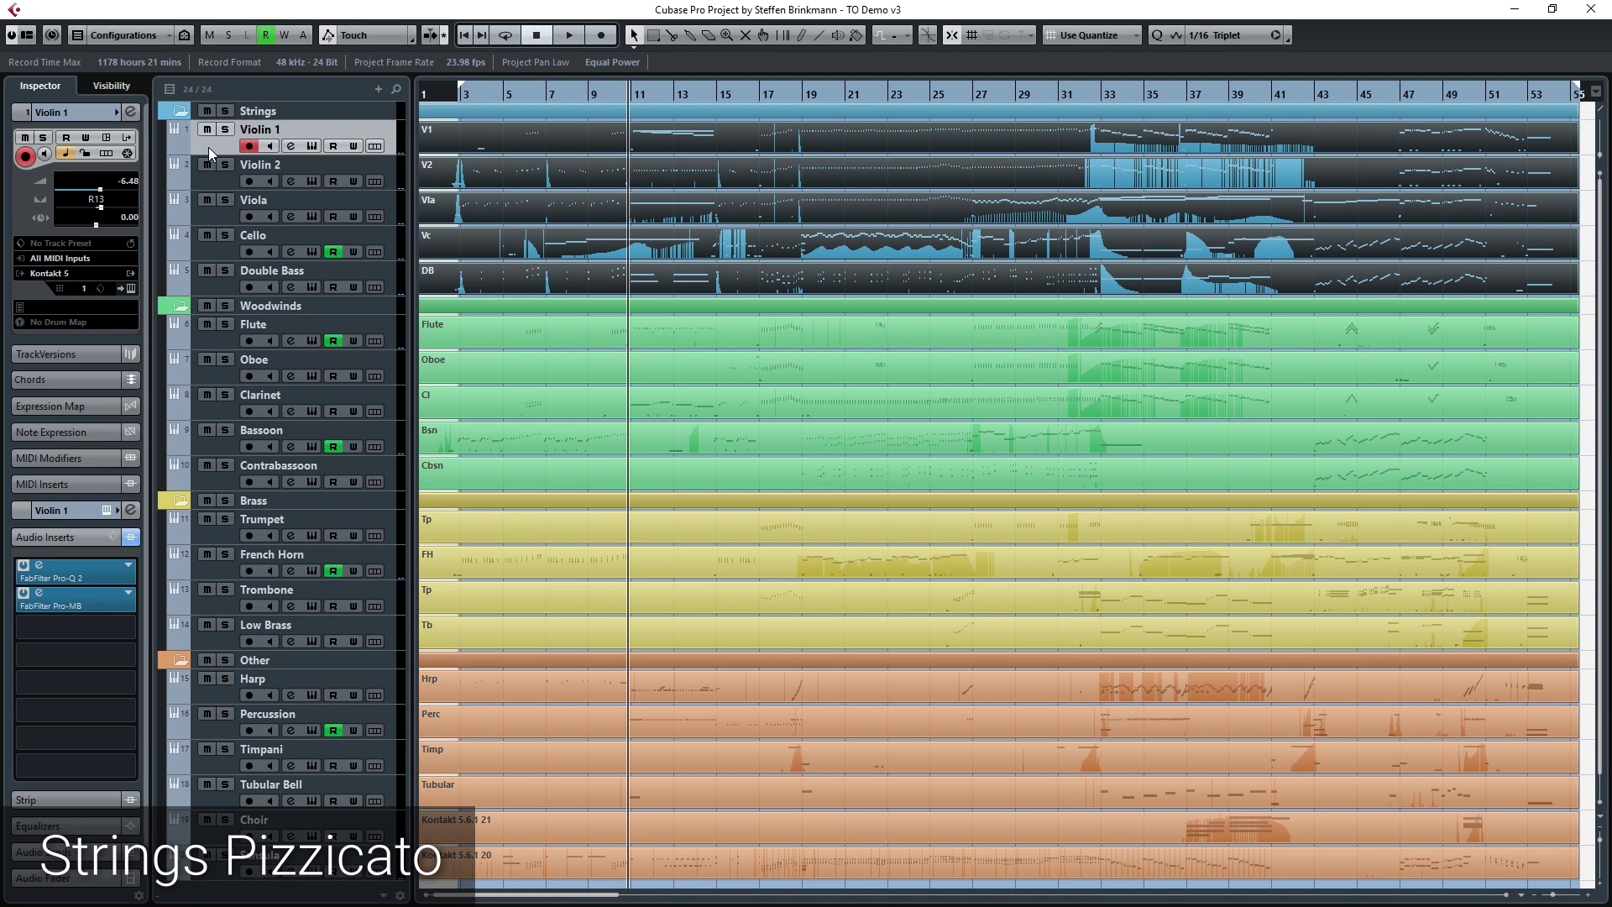
shift+click(227, 280)
click(228, 273)
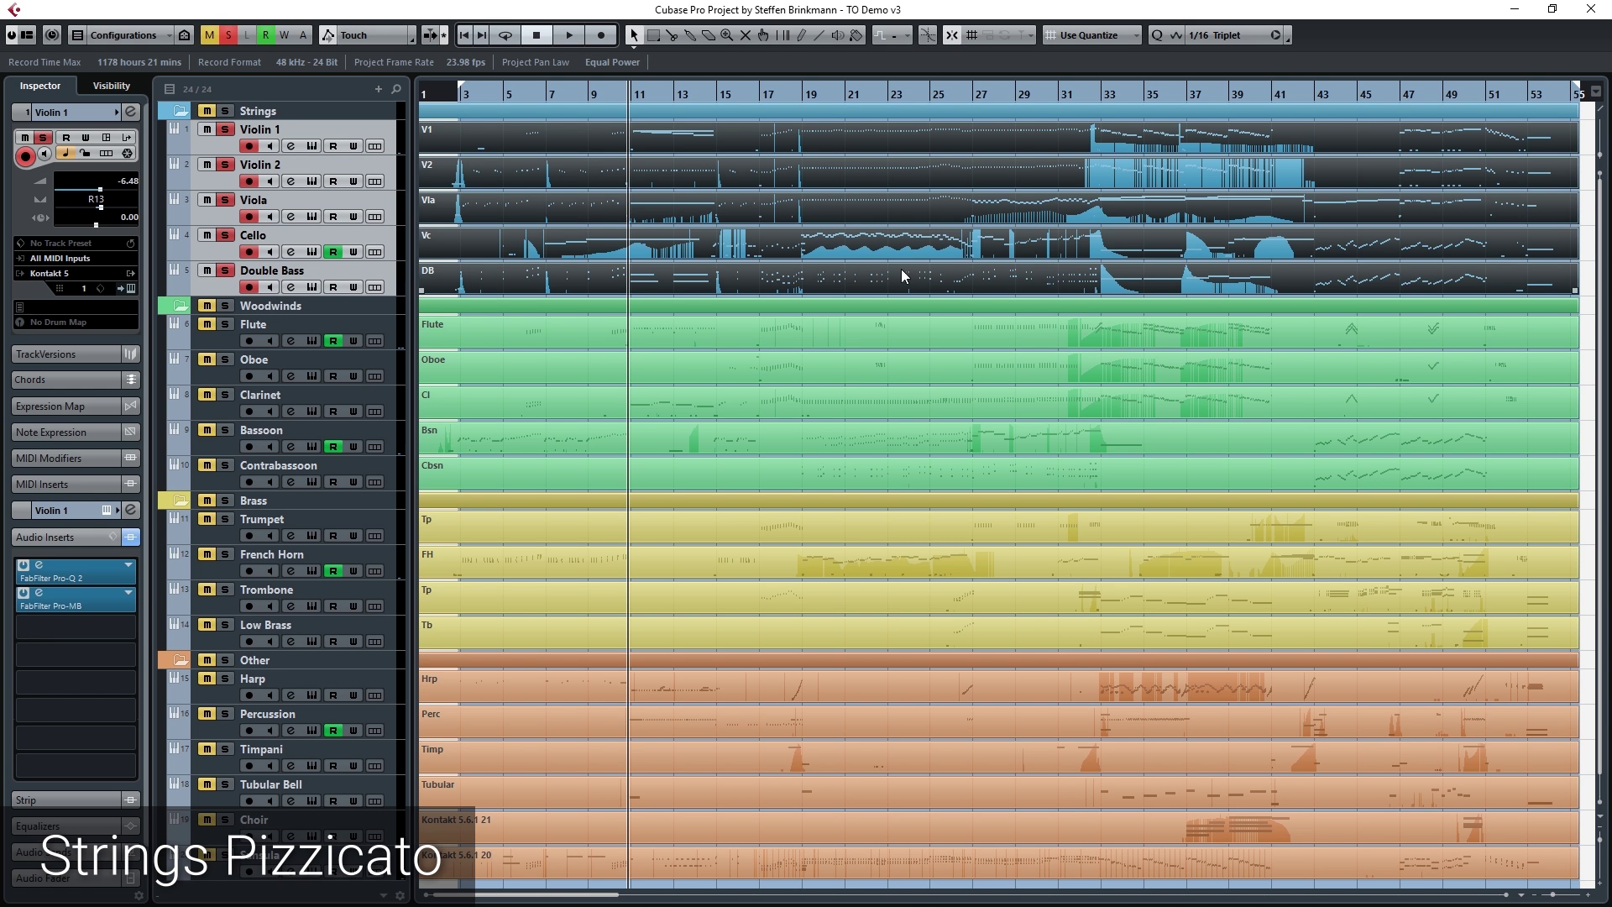
Step: Open the selected string parts in the Key Editor and play them from just before bar 3 to just before bar 7
click(451, 101)
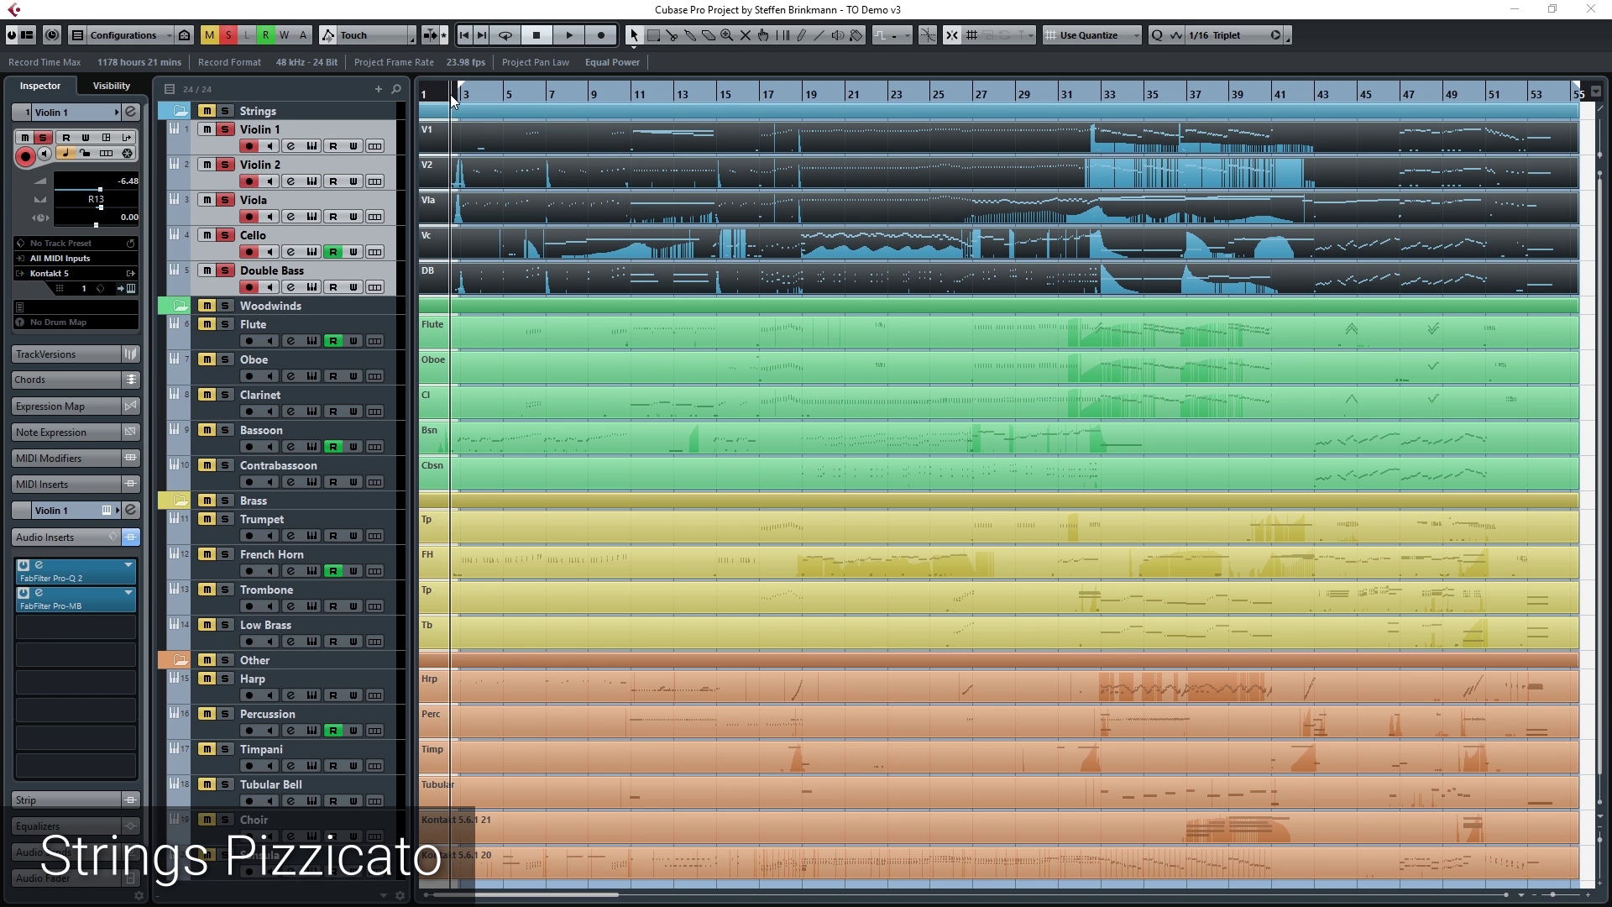
key(ctrl+e)
scroll(739, 361, down, 3)
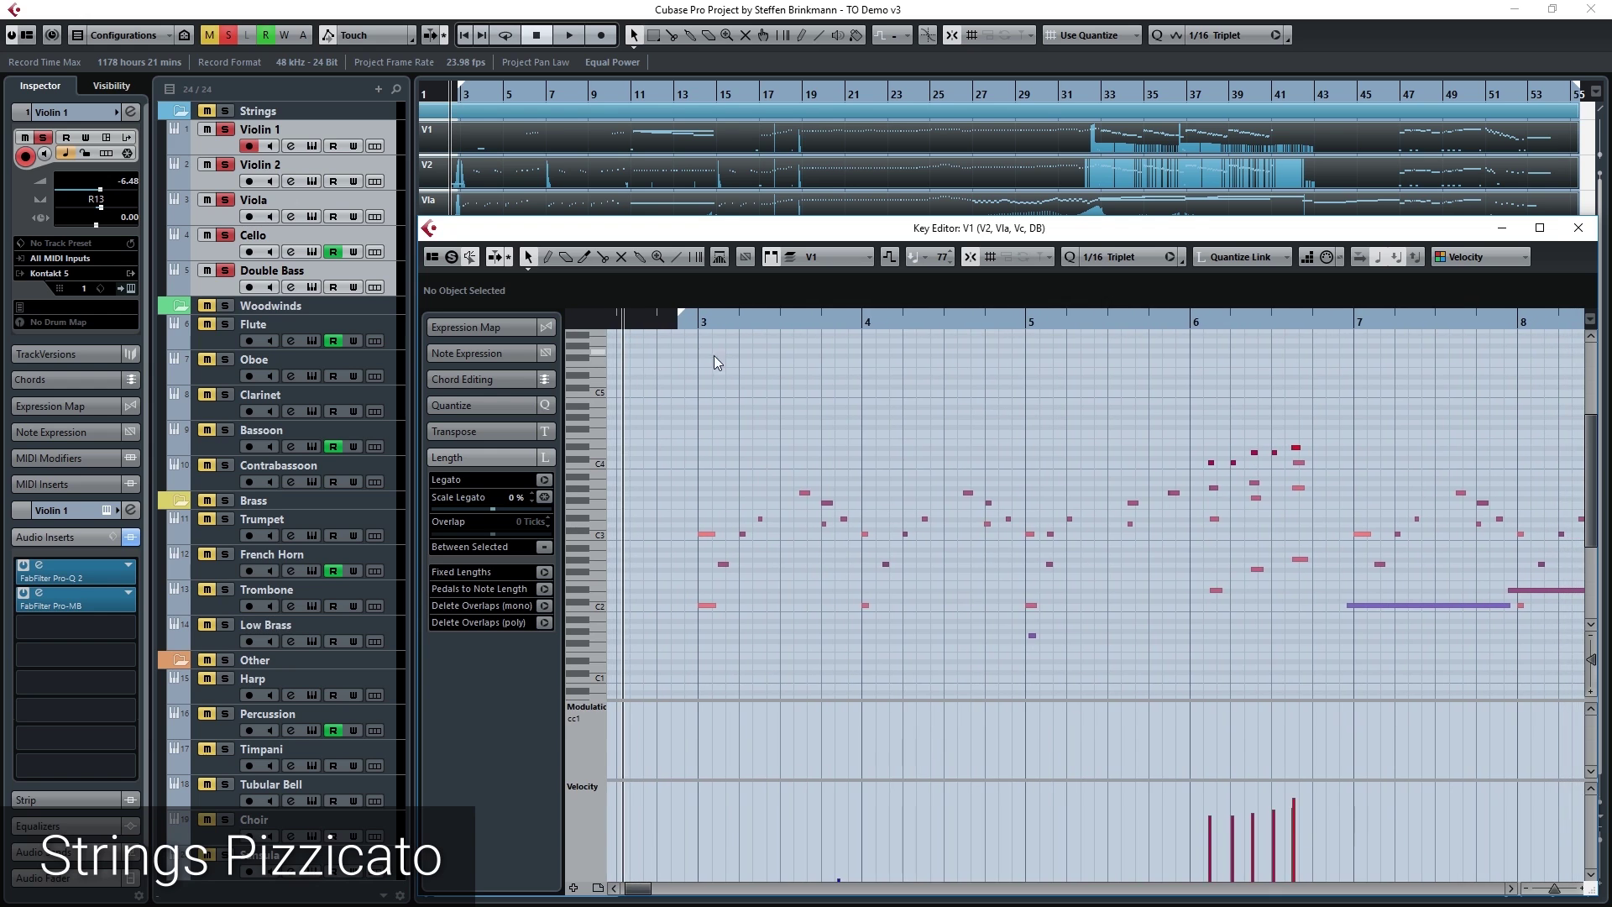
scroll(671, 330, down, 2)
key(space)
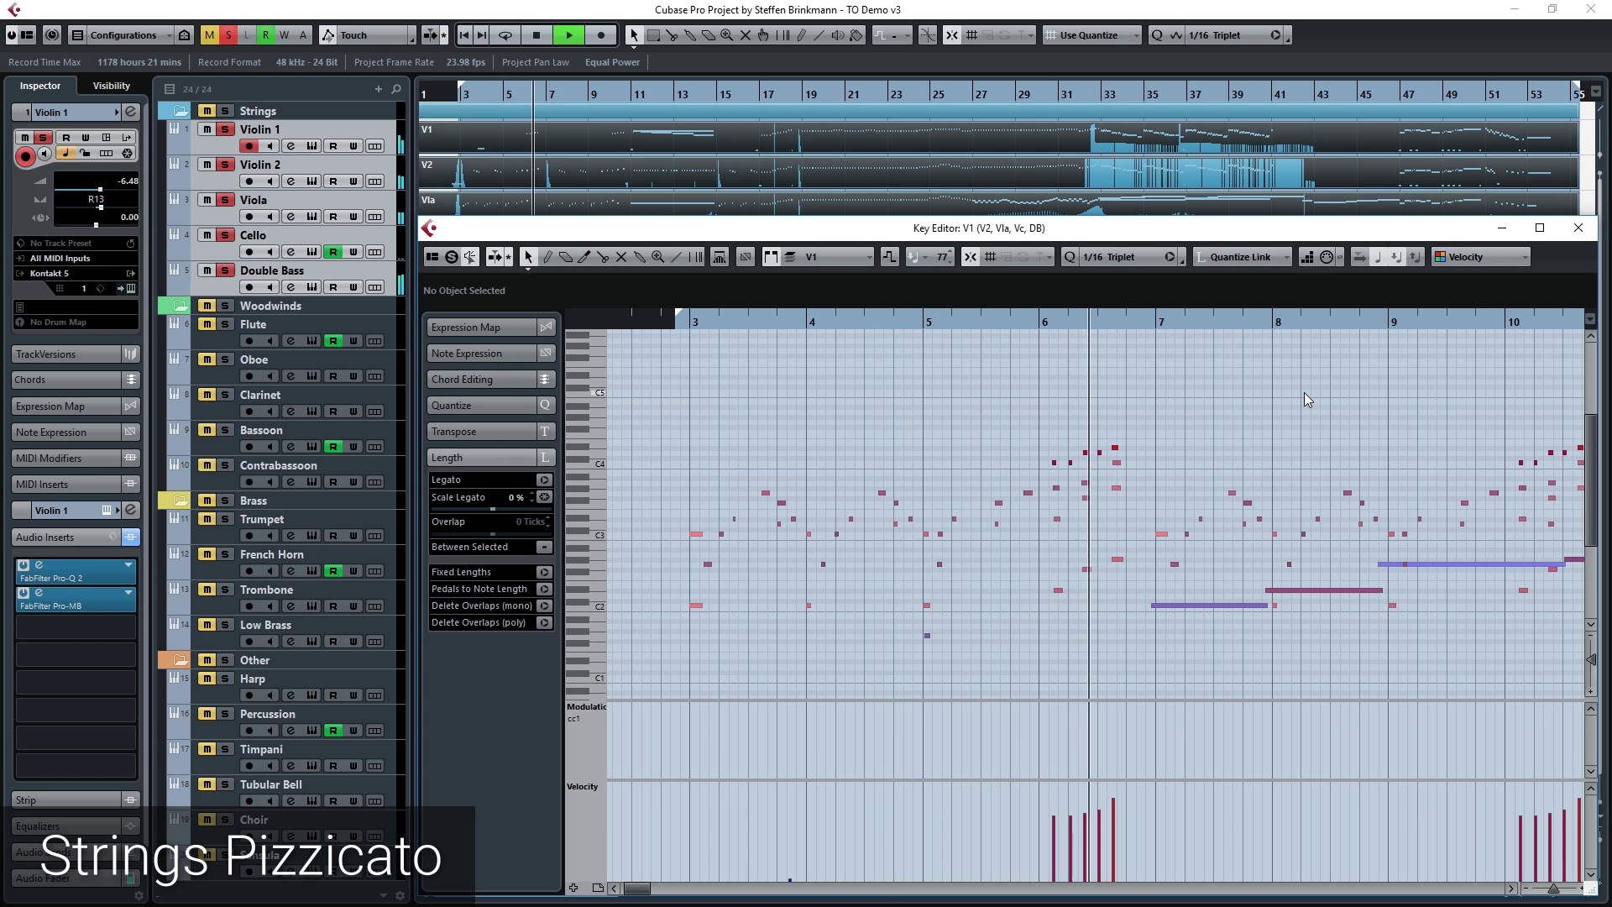
key(space)
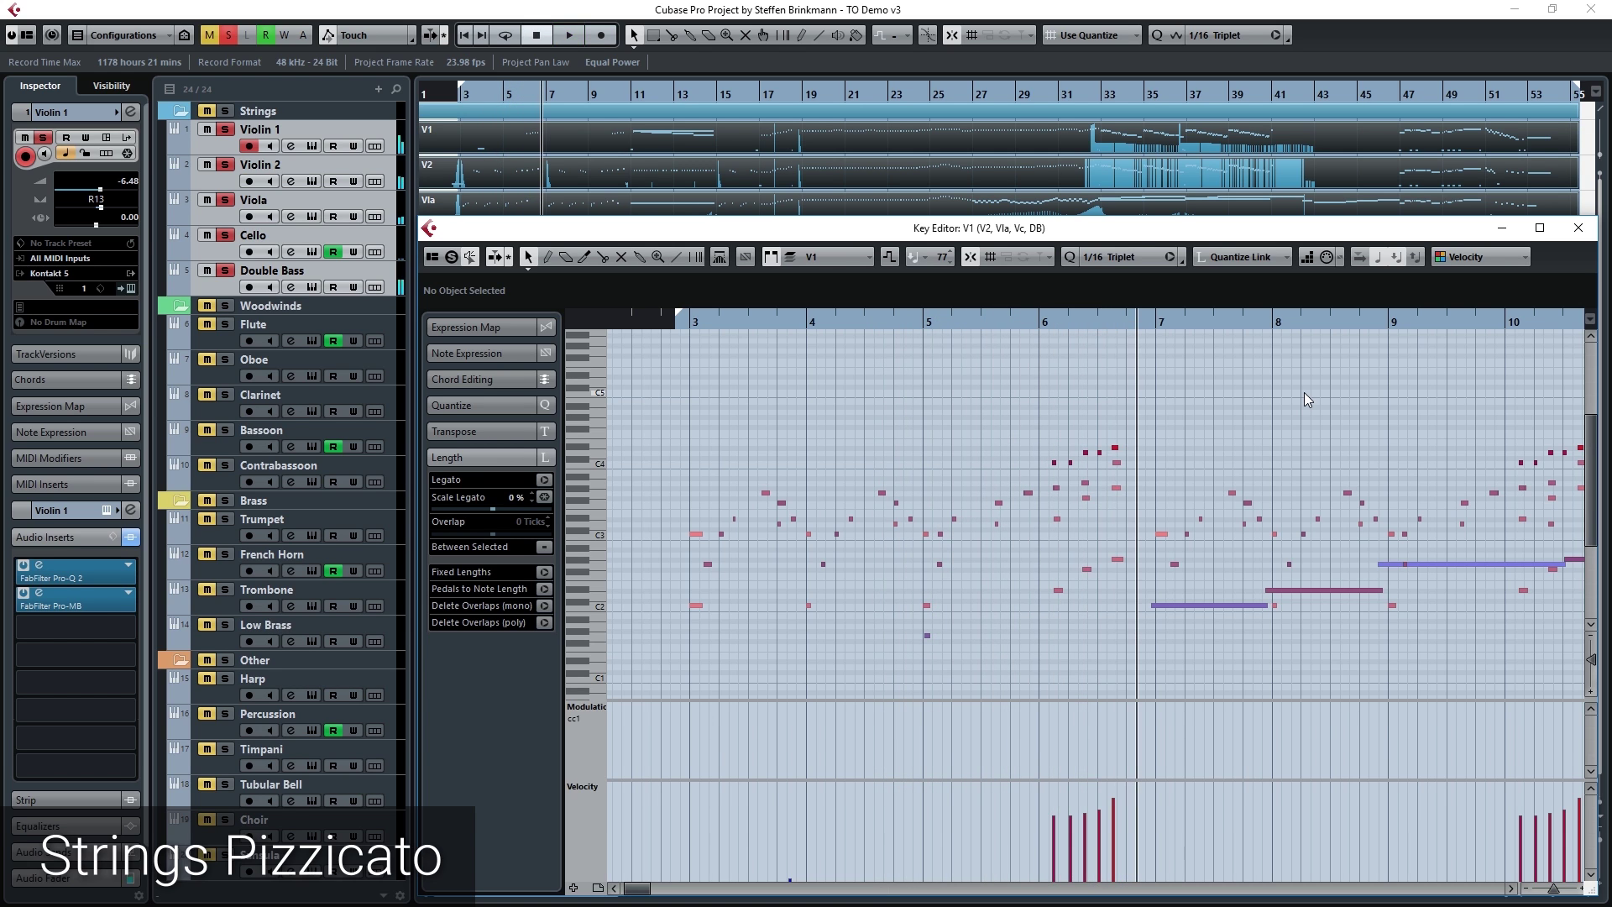
Step: Add Flute, Clarinet and French Horn to the soloed strings and play their combined parts up to bar 7 in the Key Editor
click(224, 329)
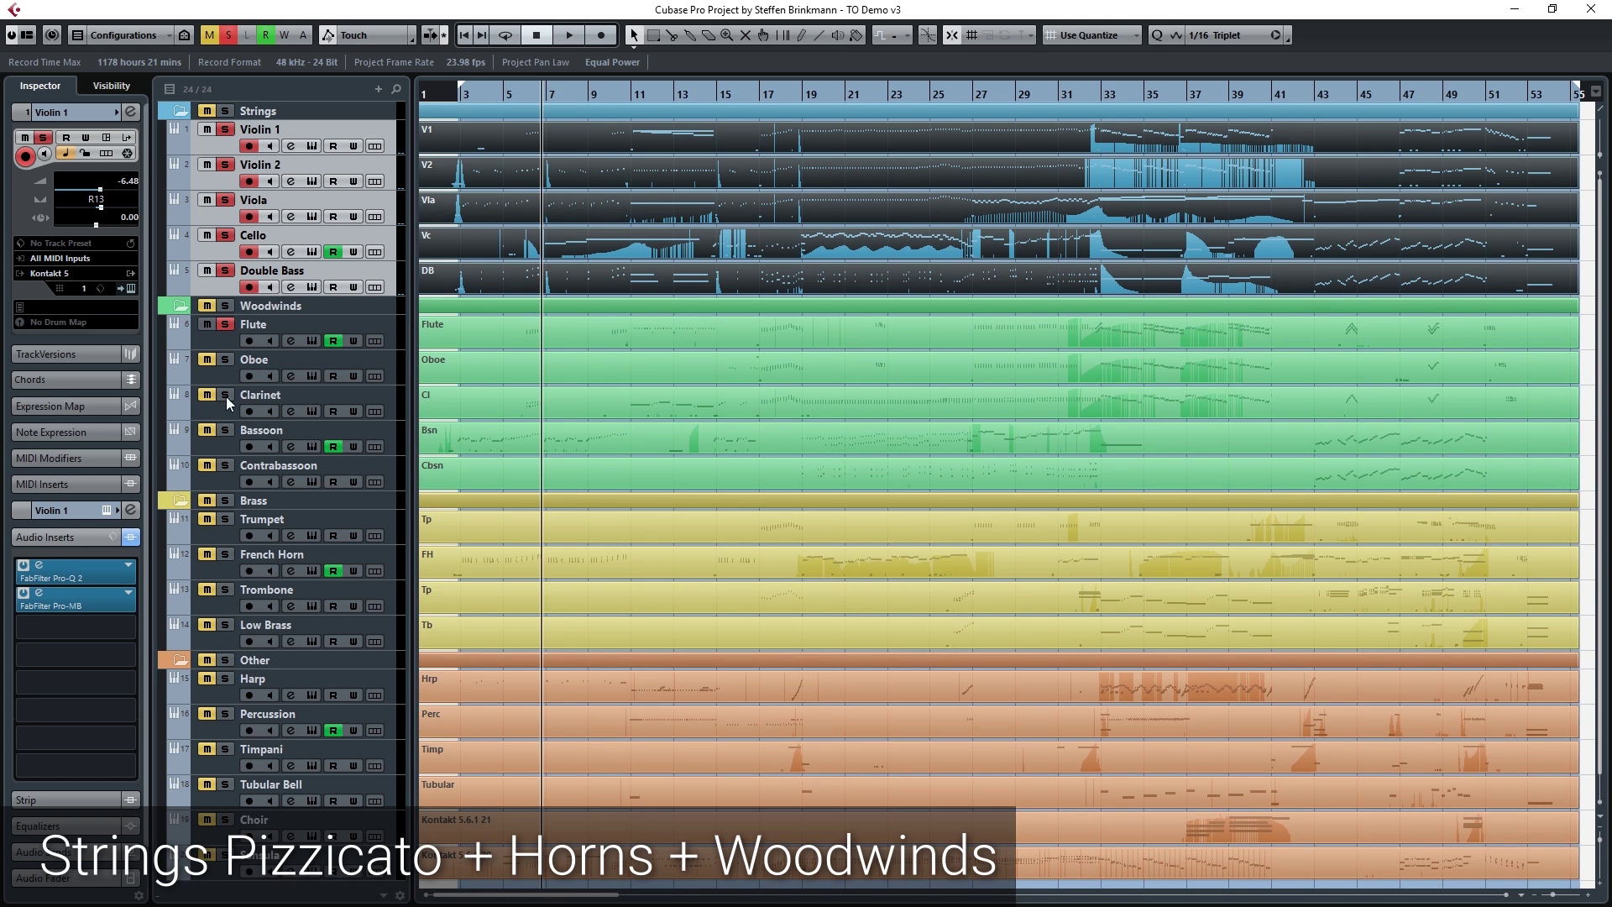
double_click(874, 334)
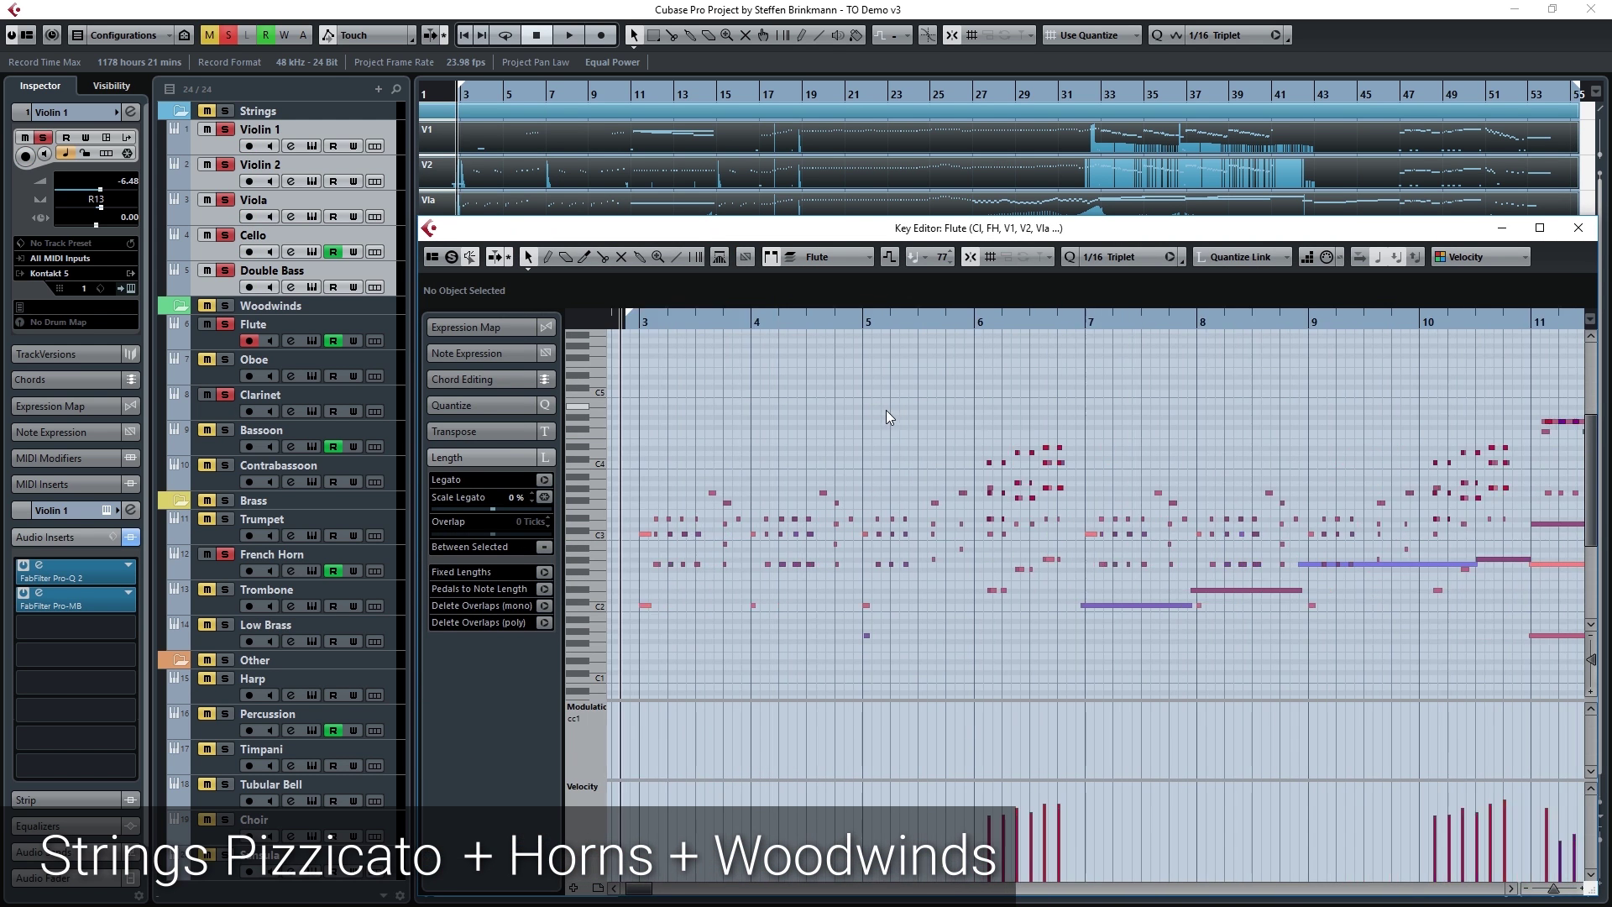
drag(885, 410, 993, 356)
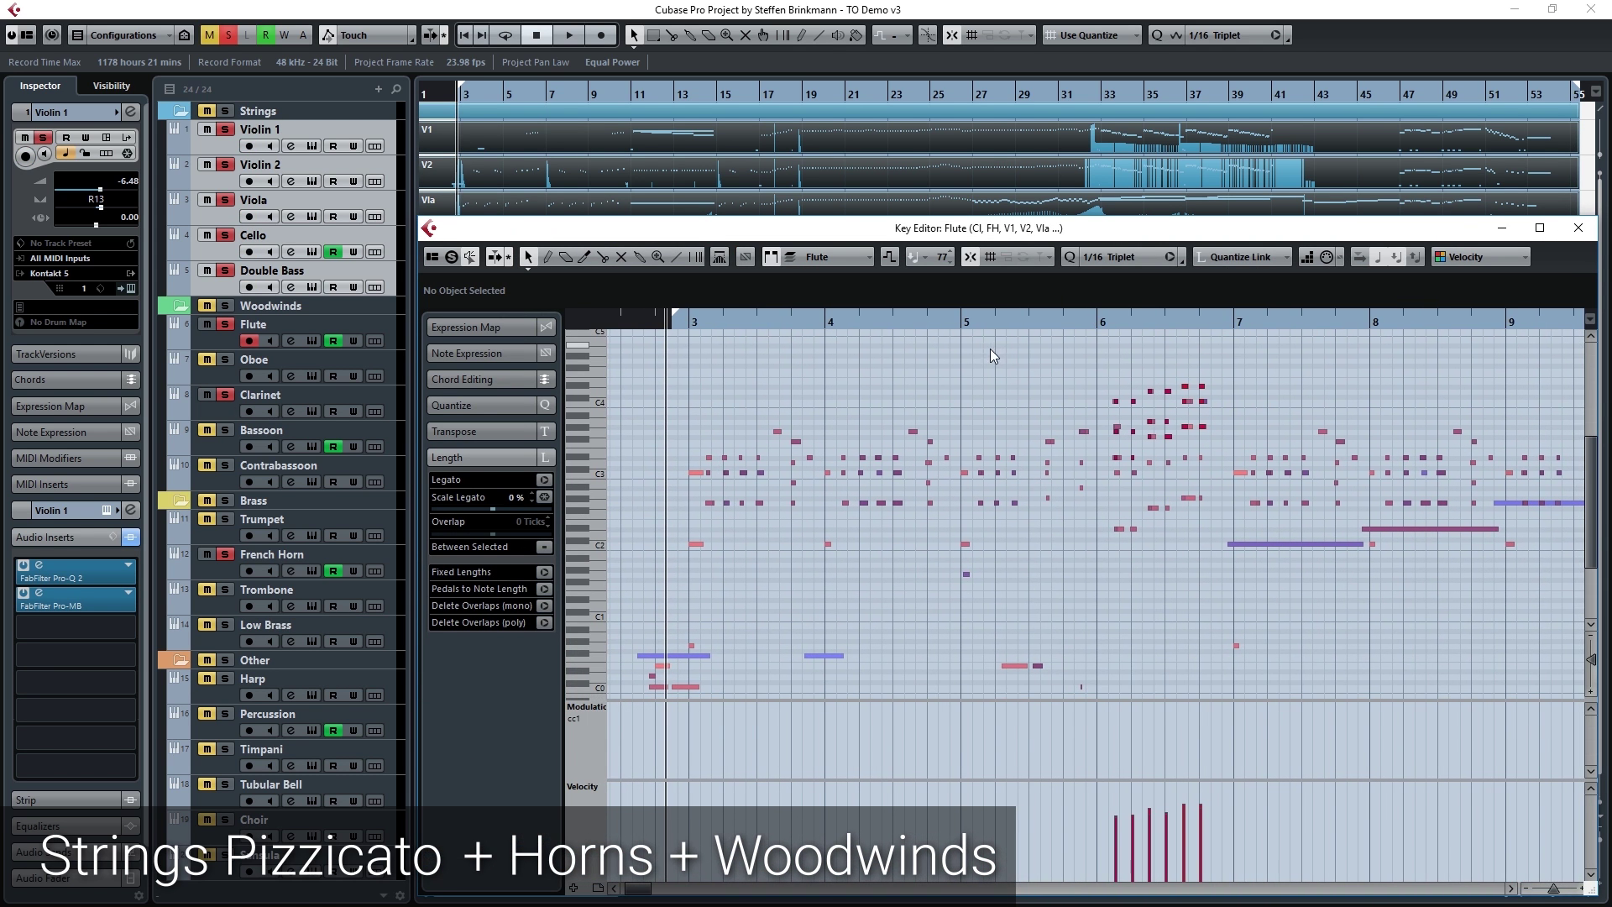
key(space)
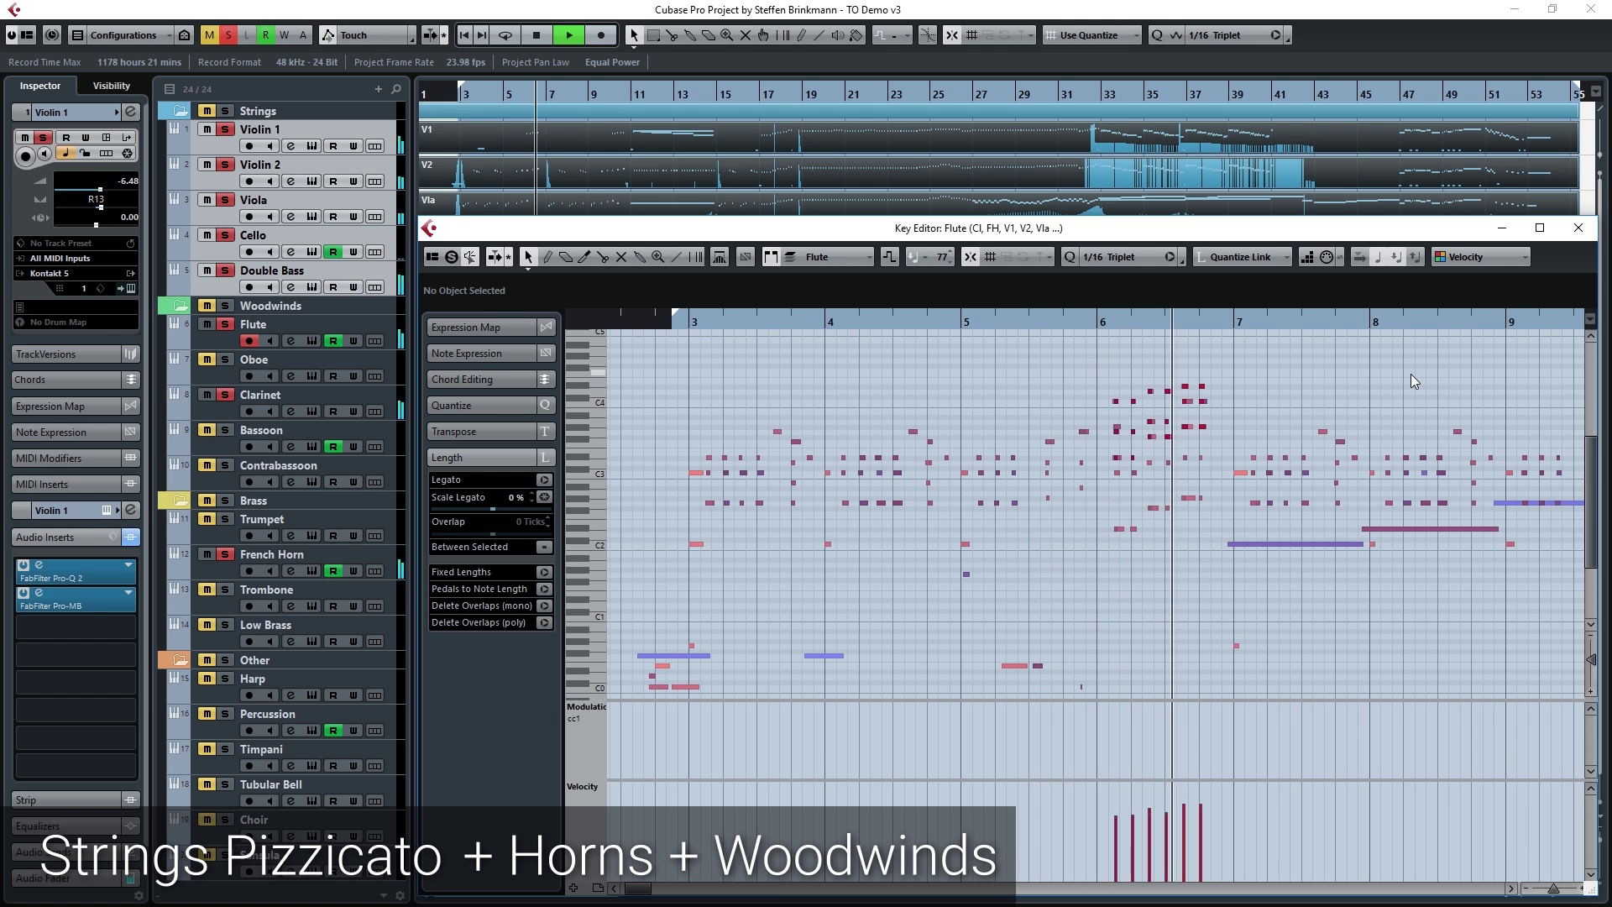
key(space)
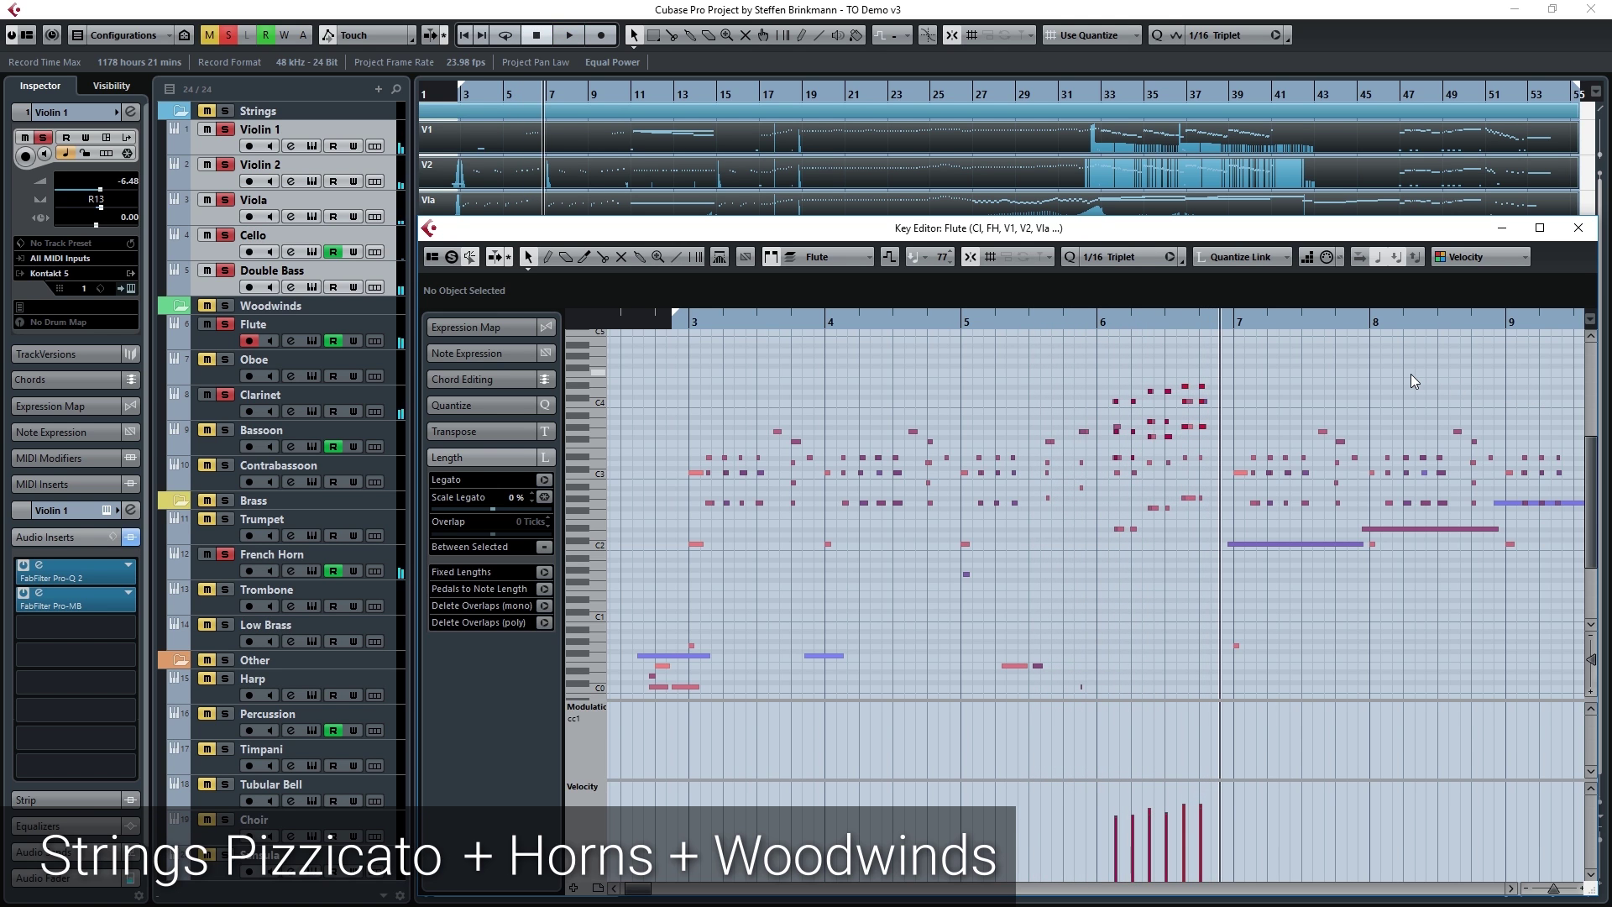
Step: Turn off all track solos, mute the Bassoon and open all the parts together in the Key Editor
key(Escape)
click(225, 270)
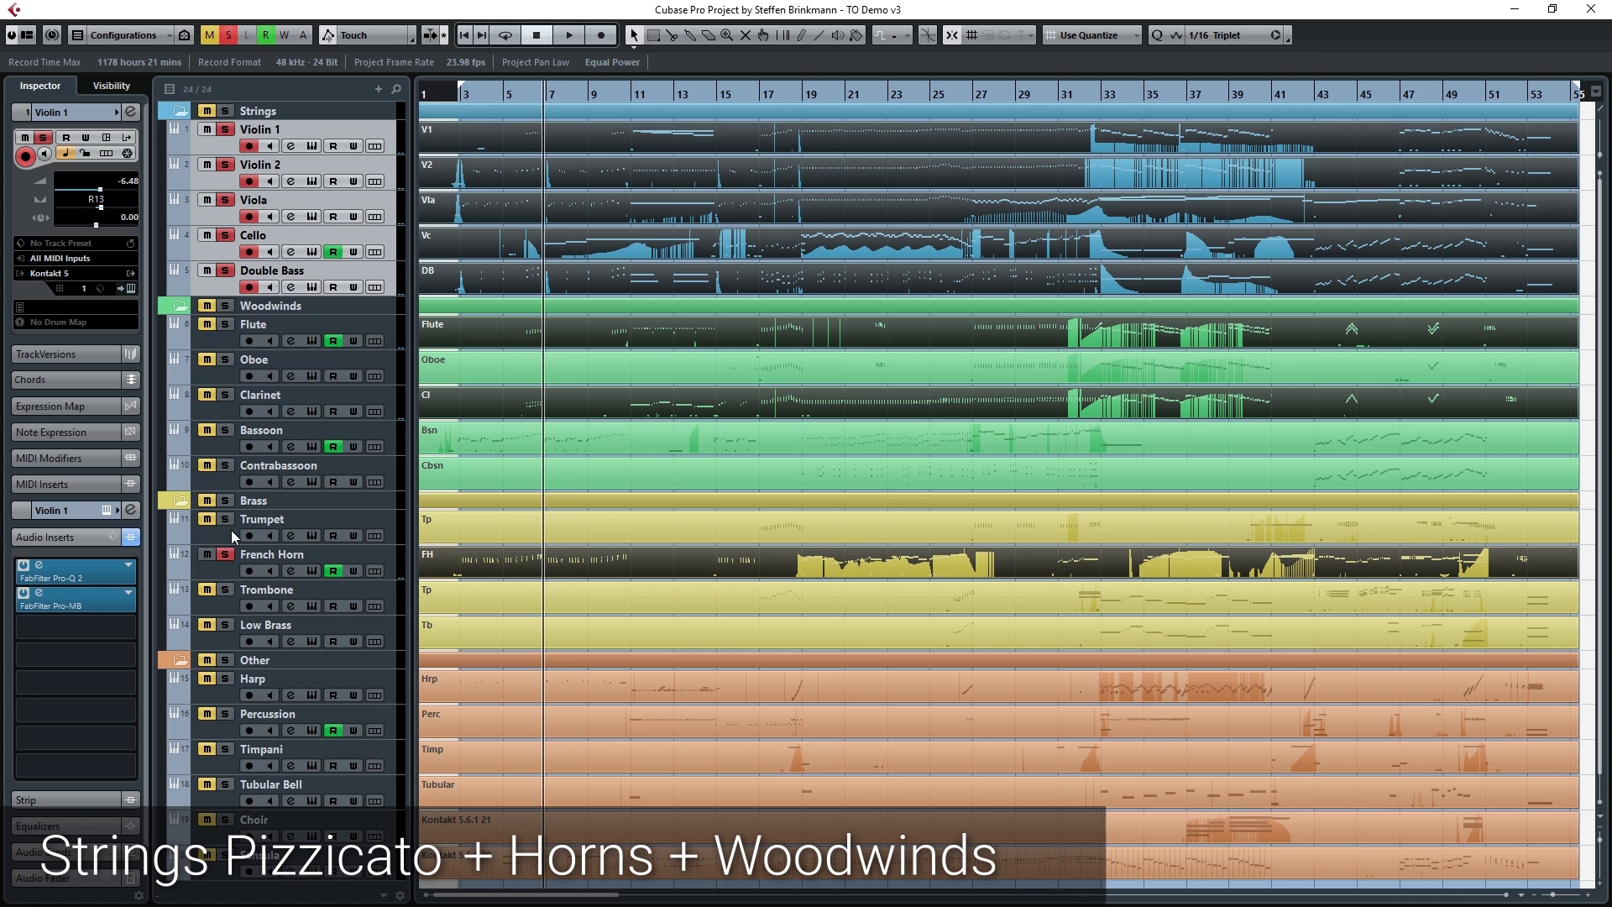
drag(1596, 168, 488, 874)
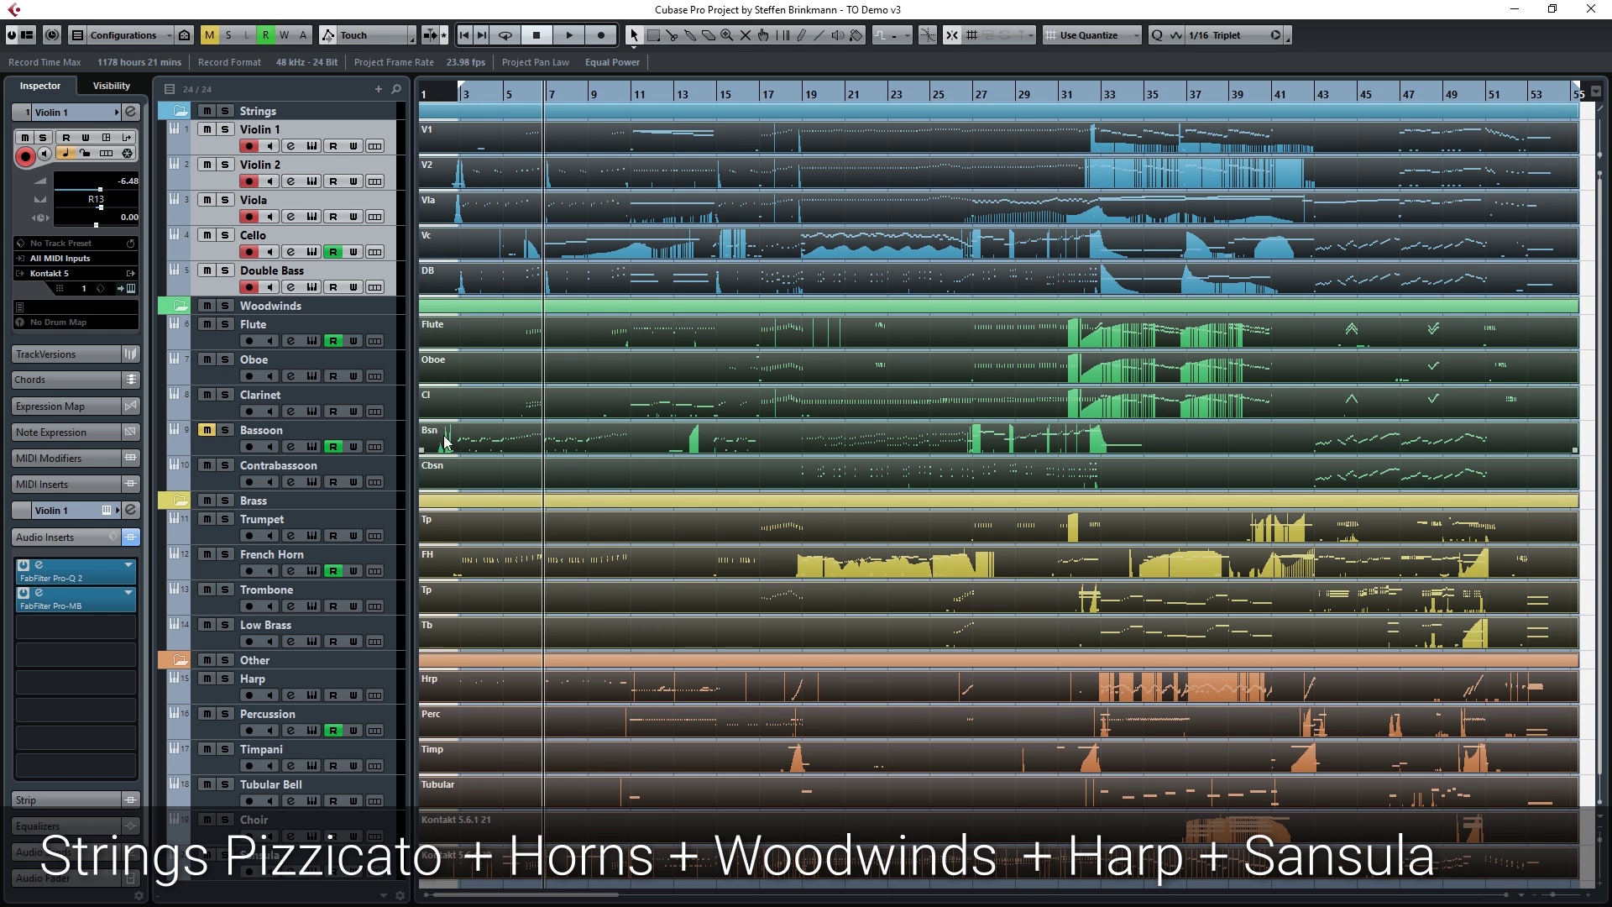
key(ctrl+e)
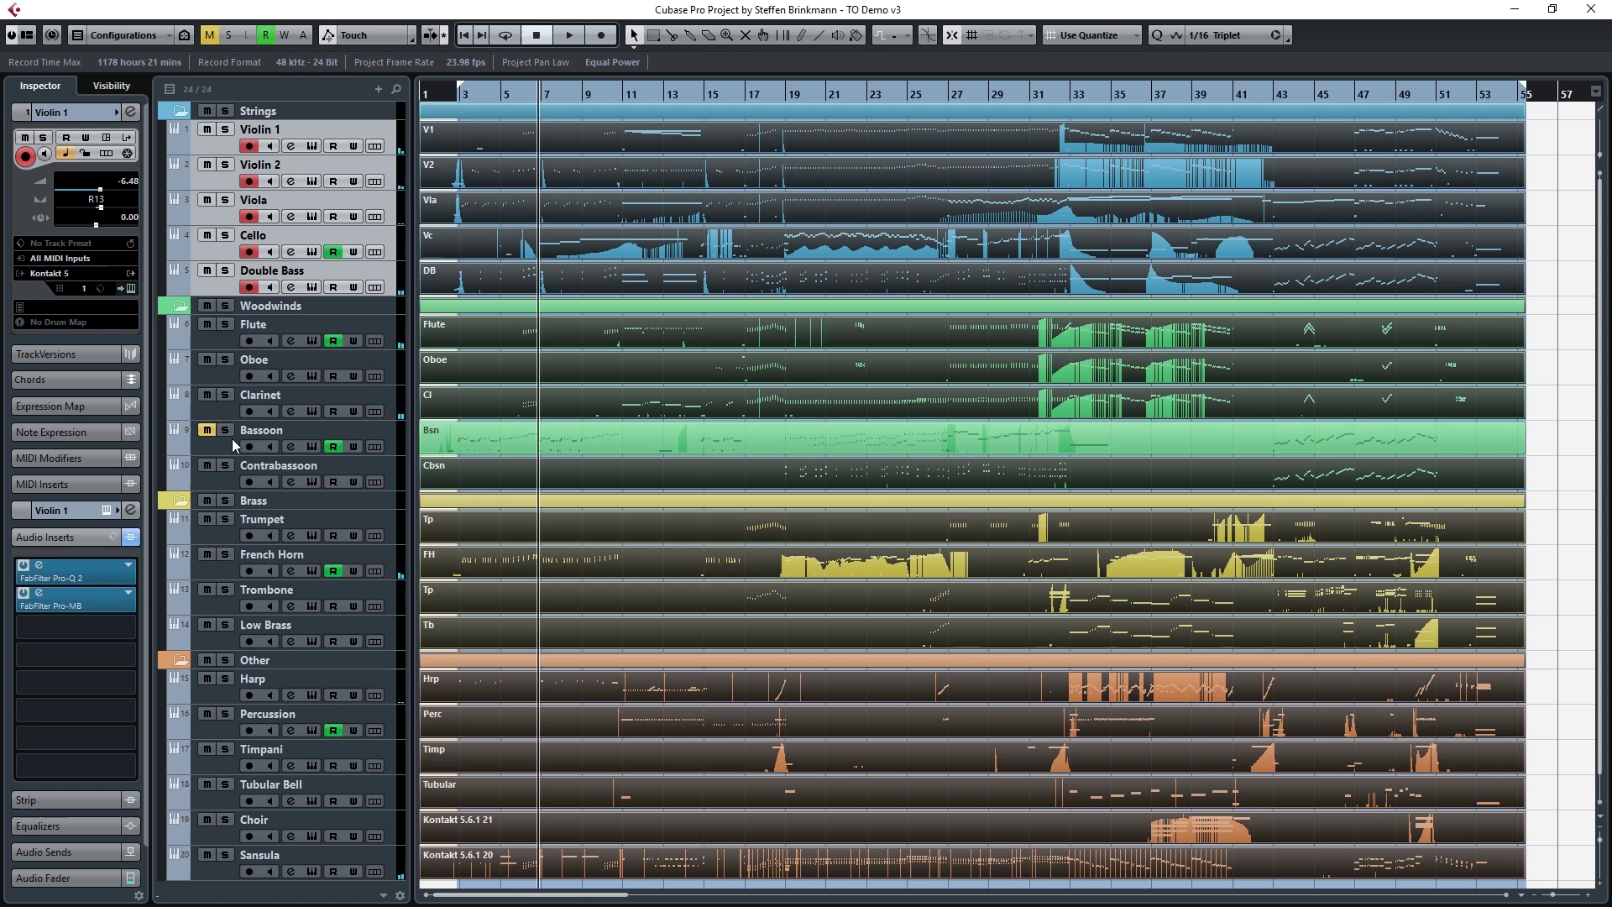
Step: Unmute and solo the Bassoon track, and open its Kontakt instrument window clear of the bassoon part
click(228, 450)
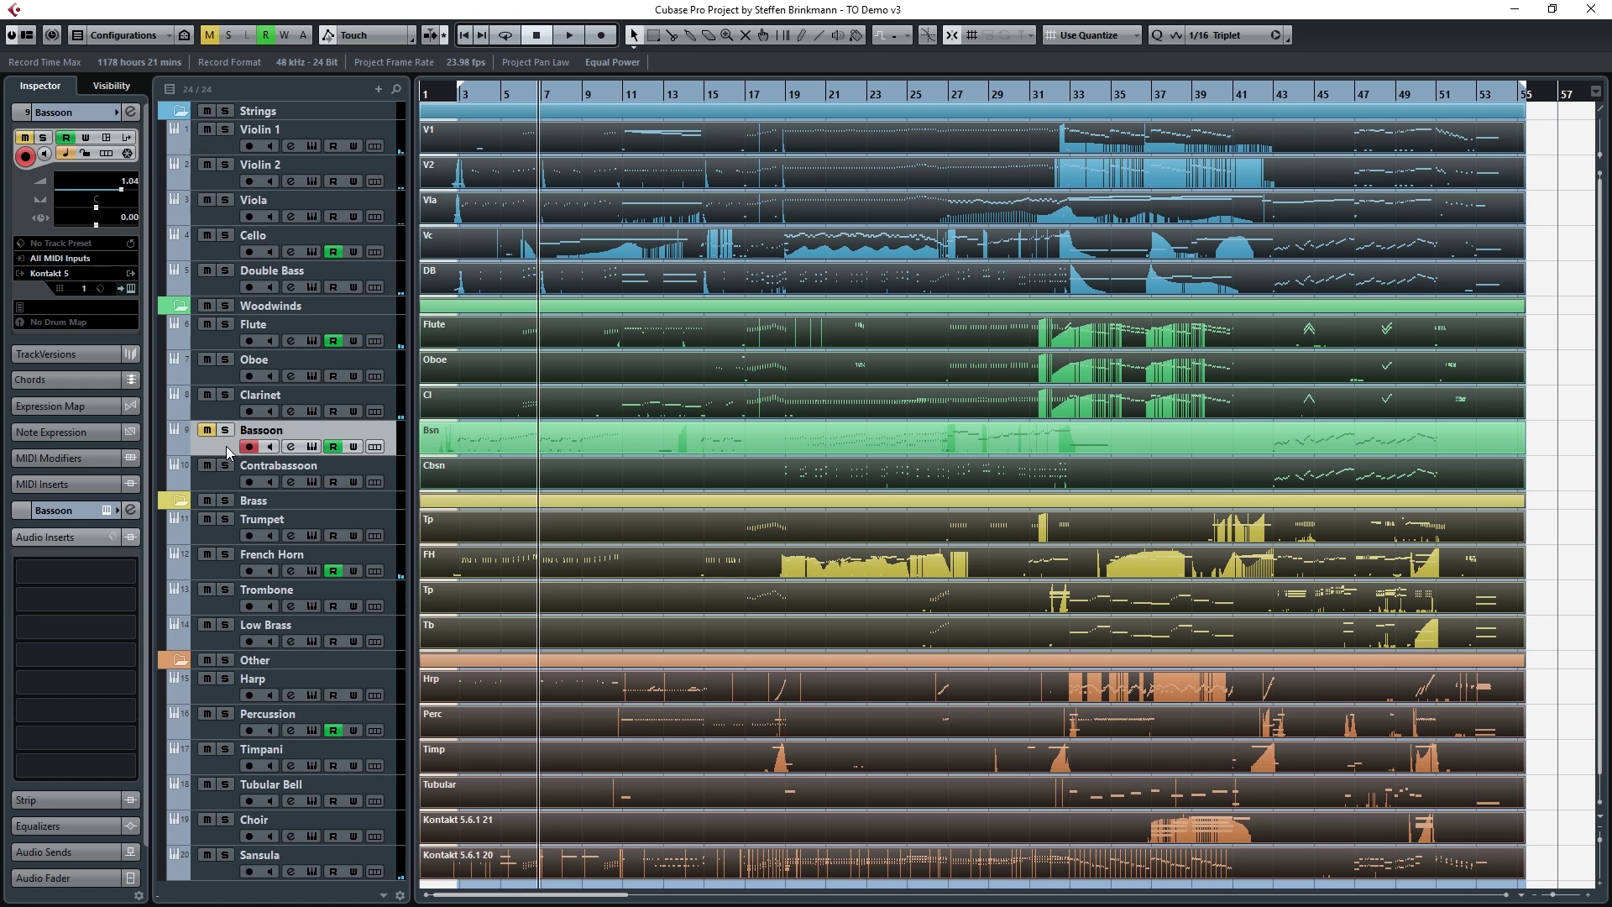
click(208, 429)
click(225, 430)
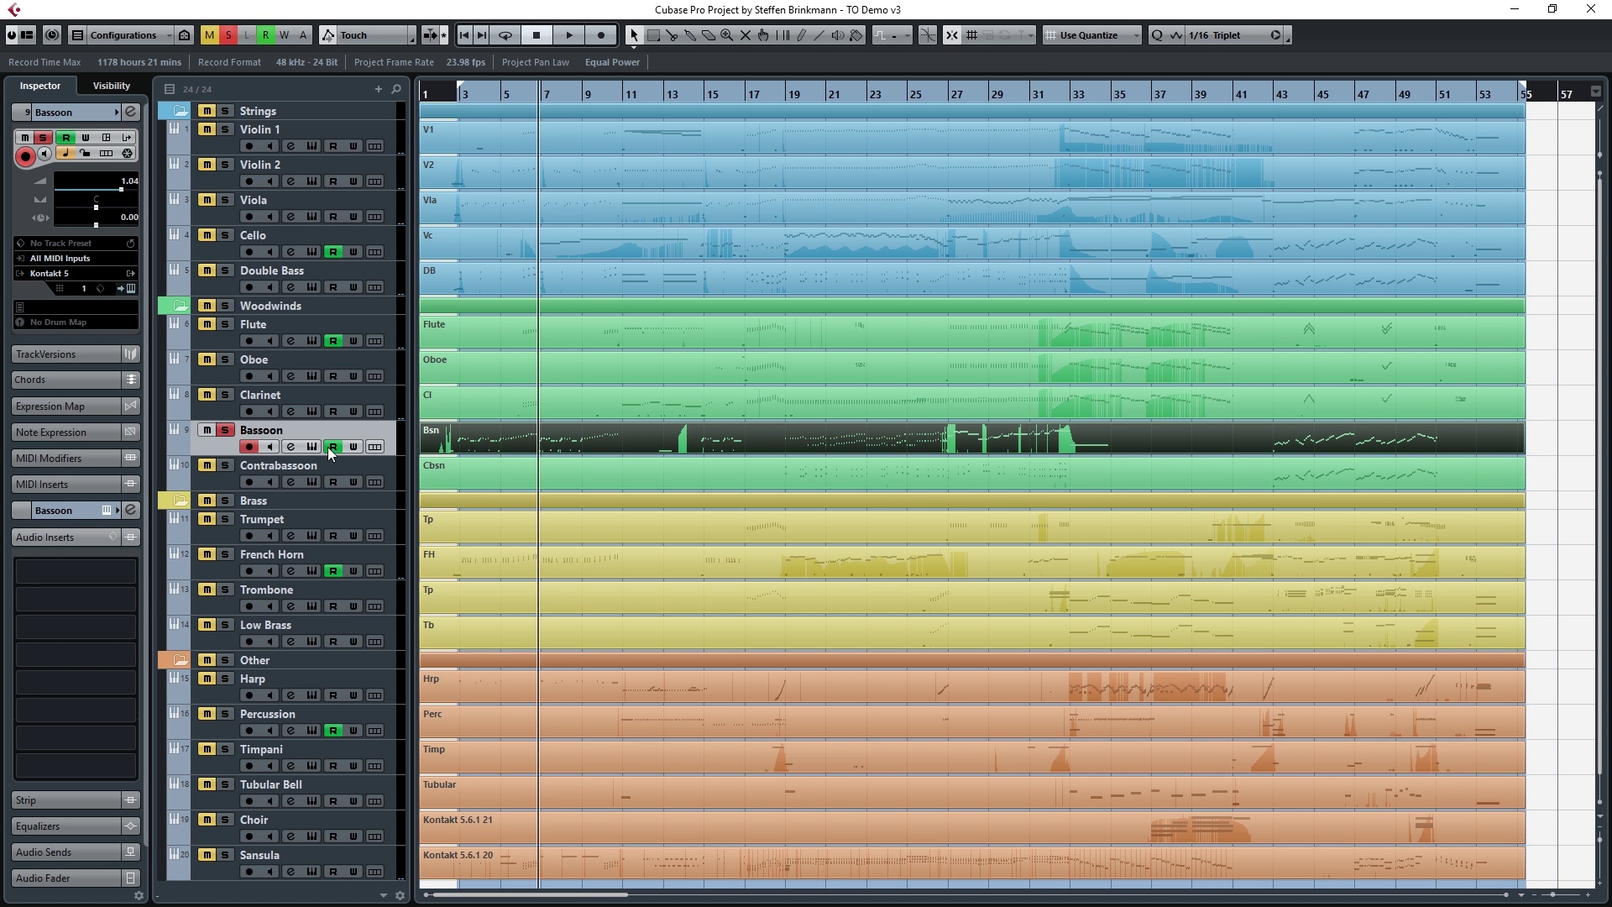
click(290, 446)
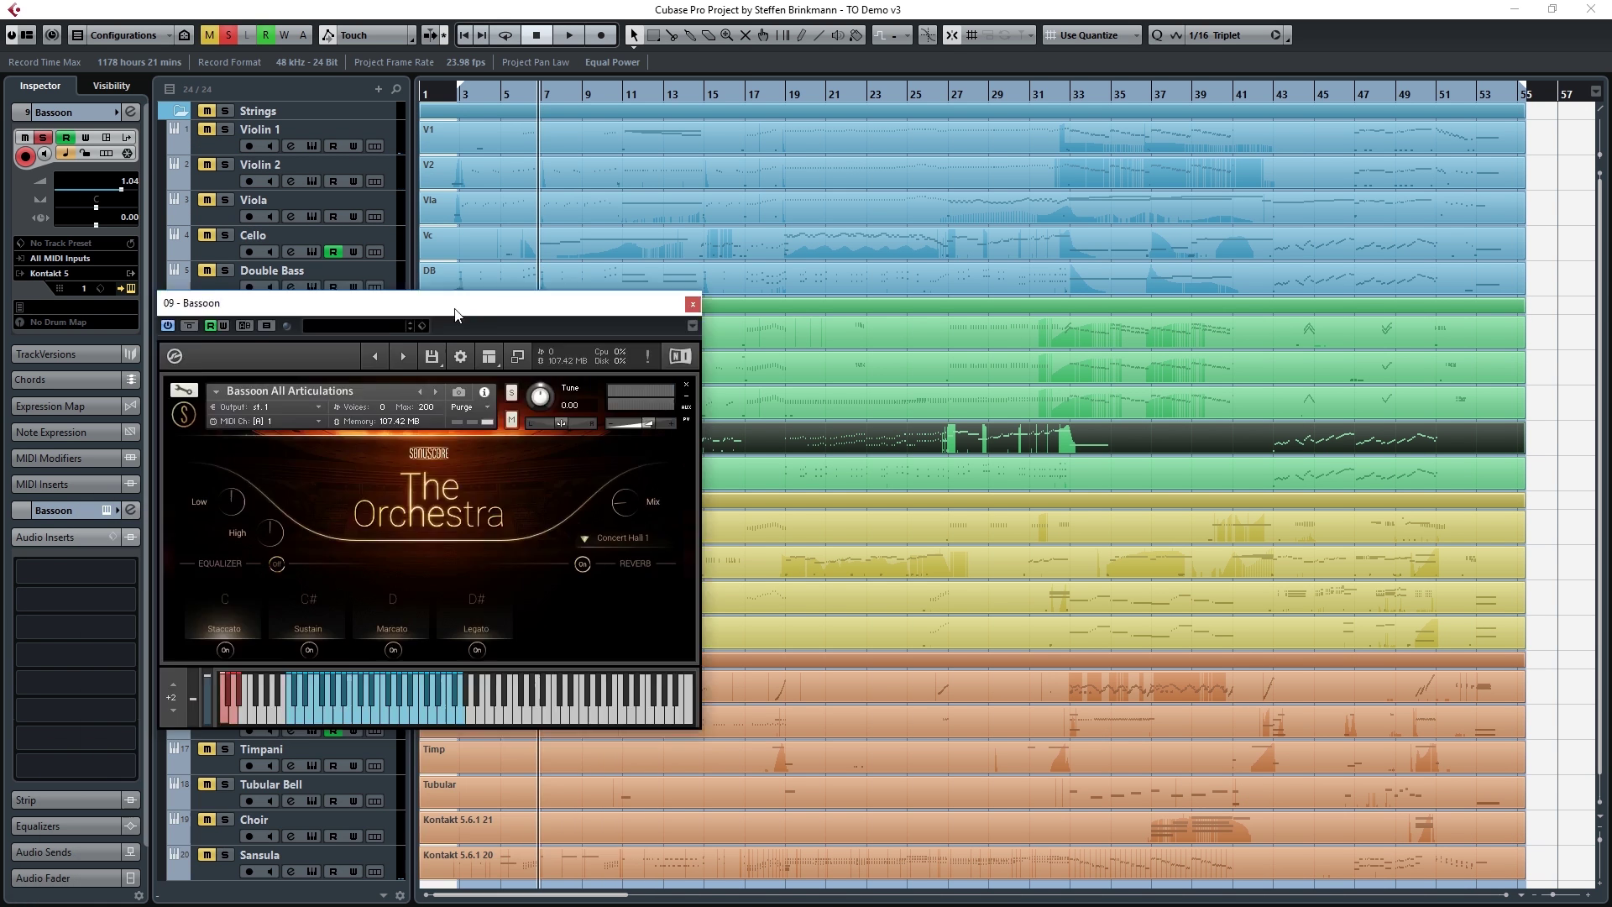
drag(460, 308, 314, 62)
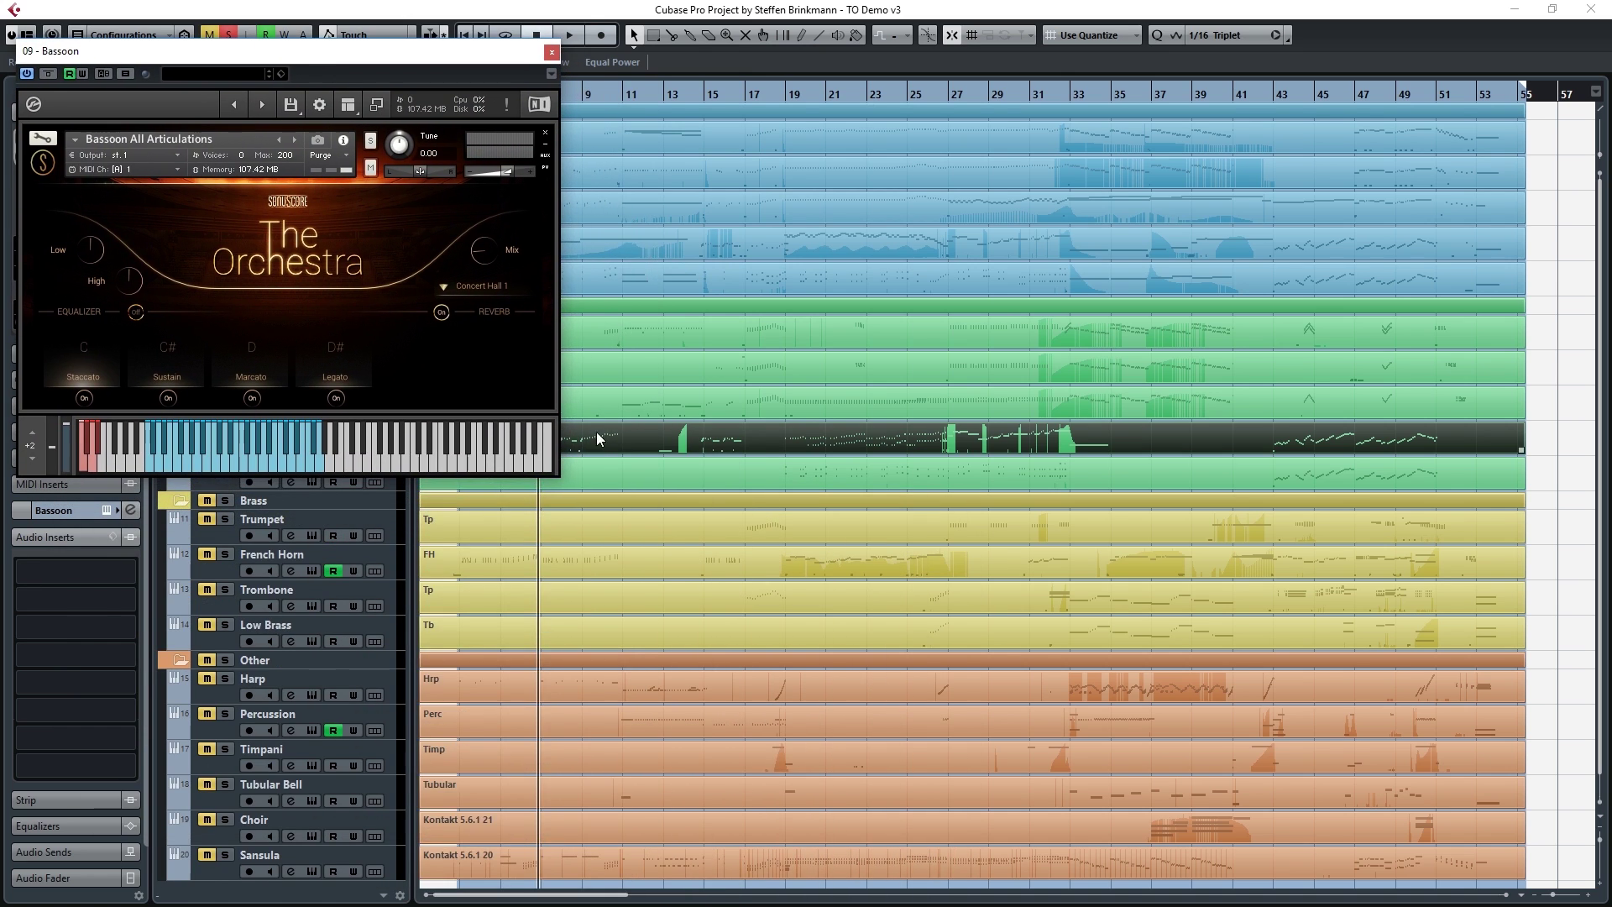
Step: Open the Bassoon part in the Key Editor and play its opening bars alongside the instrument window
double_click(598, 439)
scroll(688, 362, down, 3)
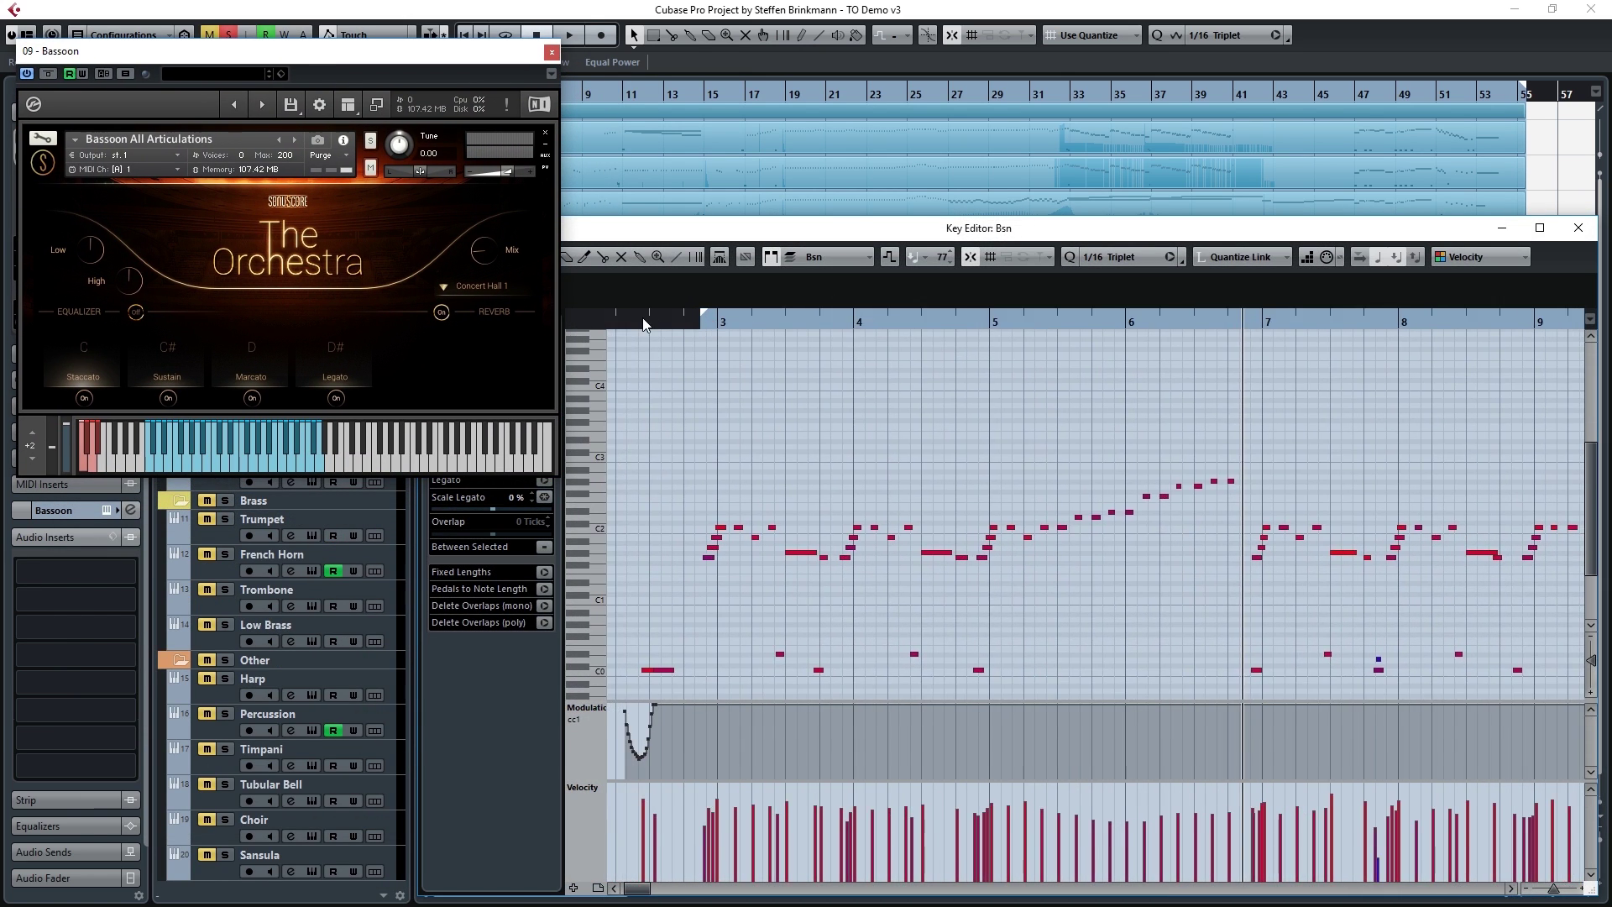
scroll(678, 473, up, 1)
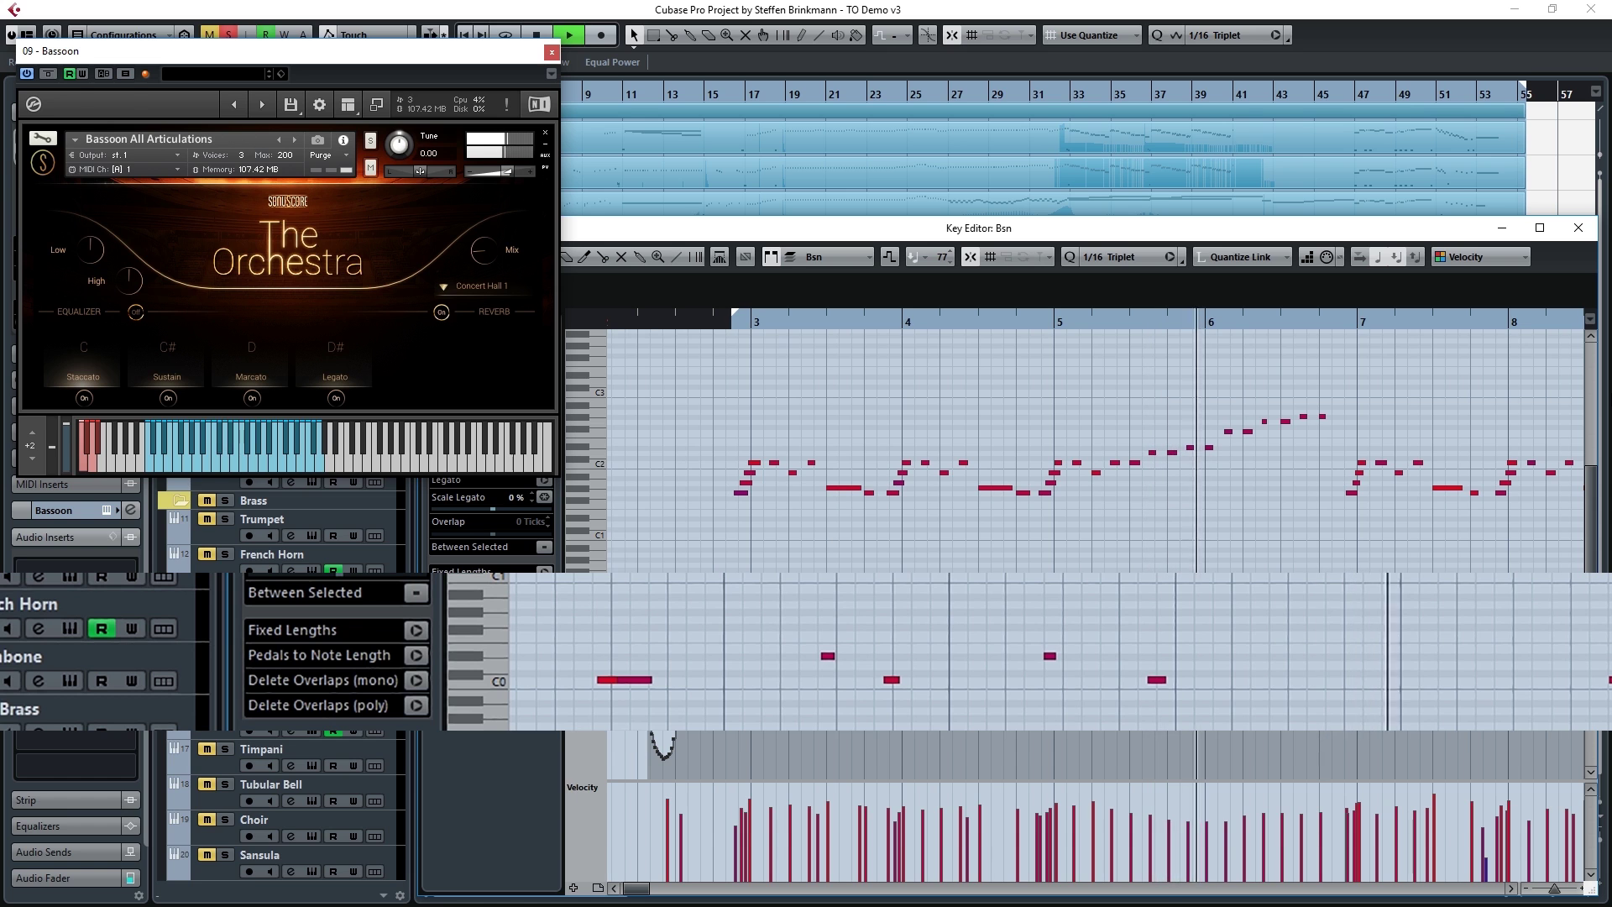
key(space)
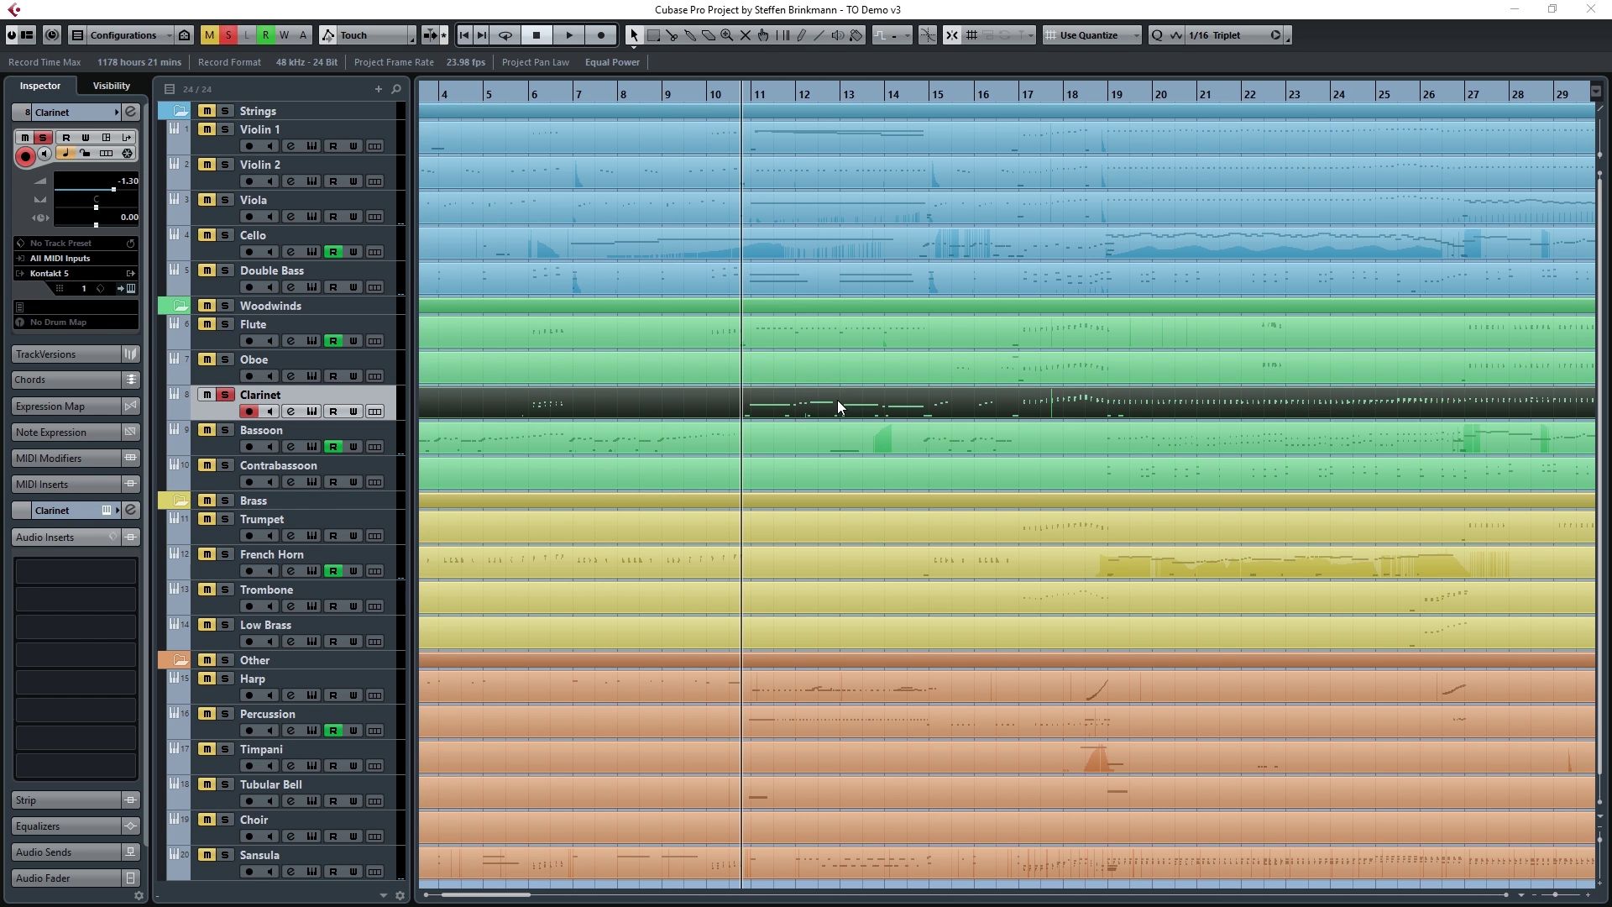
Step: Play the soloed Clarinet melody from just before bar 11 to bar 15 in the Key Editor, and close the editor
double_click(838, 399)
key(space)
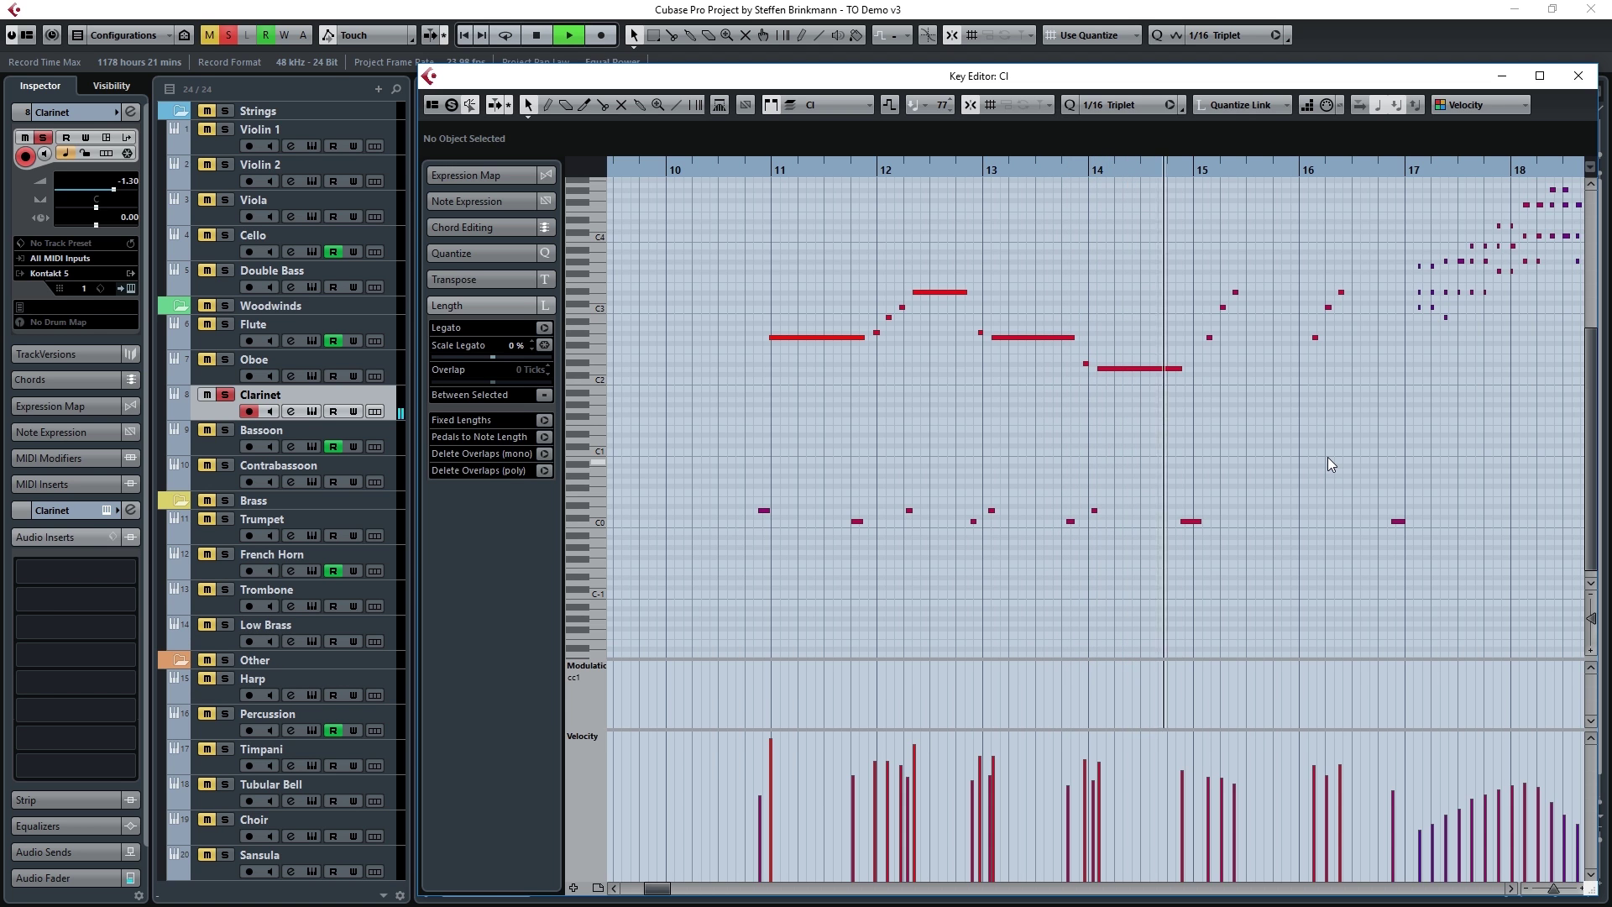
key(space)
key(Return)
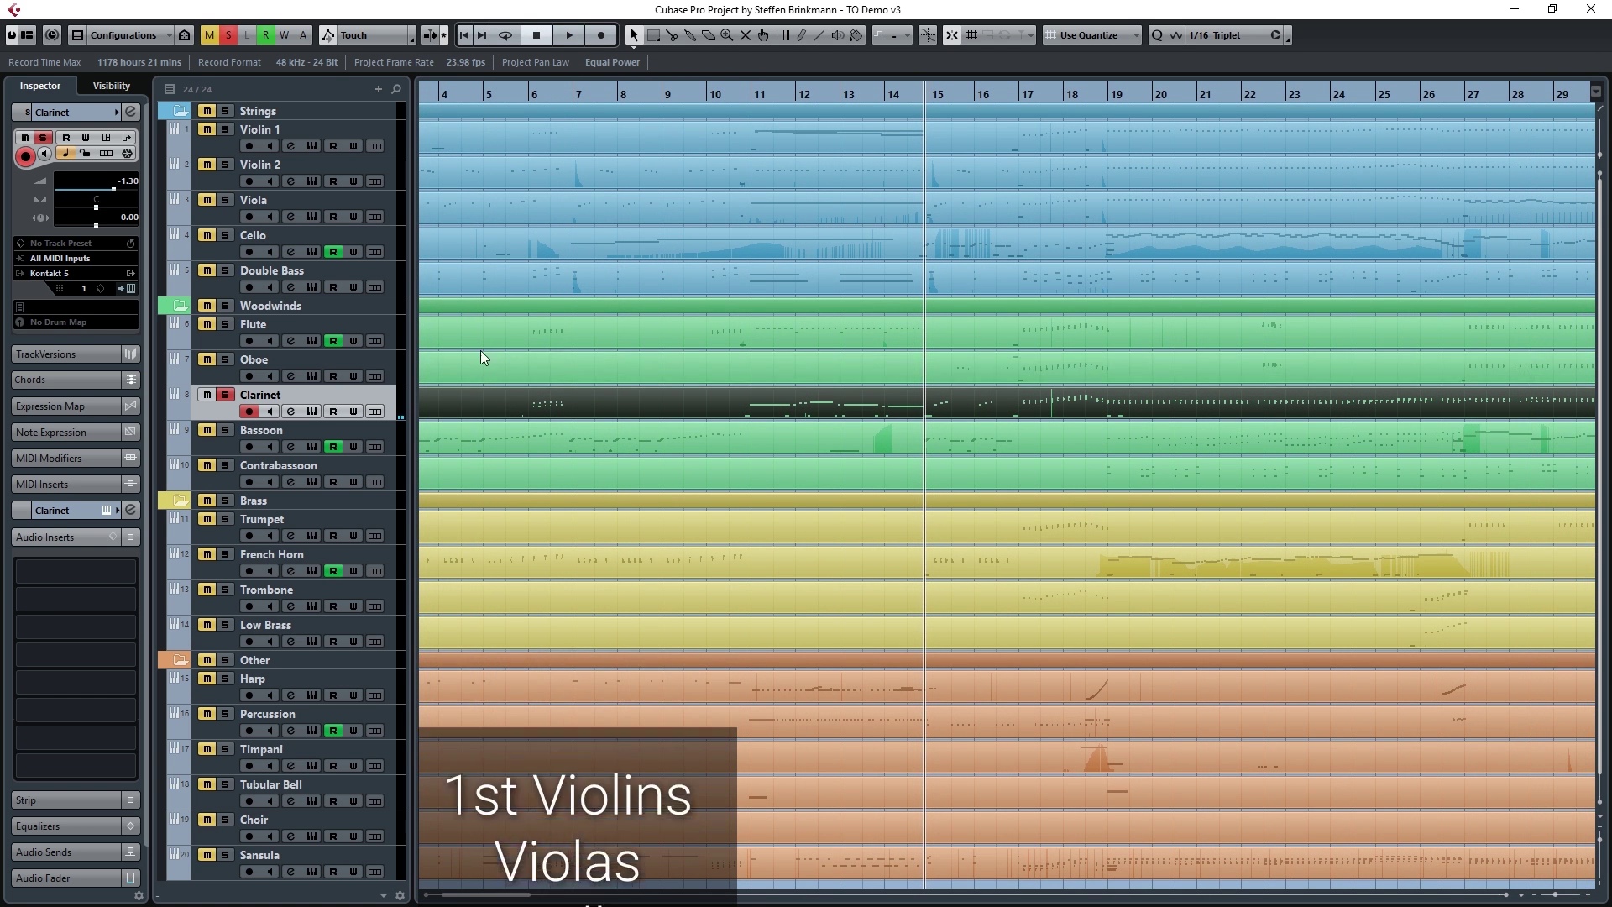
Step: Turn off the Clarinet solo, deselect its part and set the playhead just before bar 11
click(225, 395)
click(737, 90)
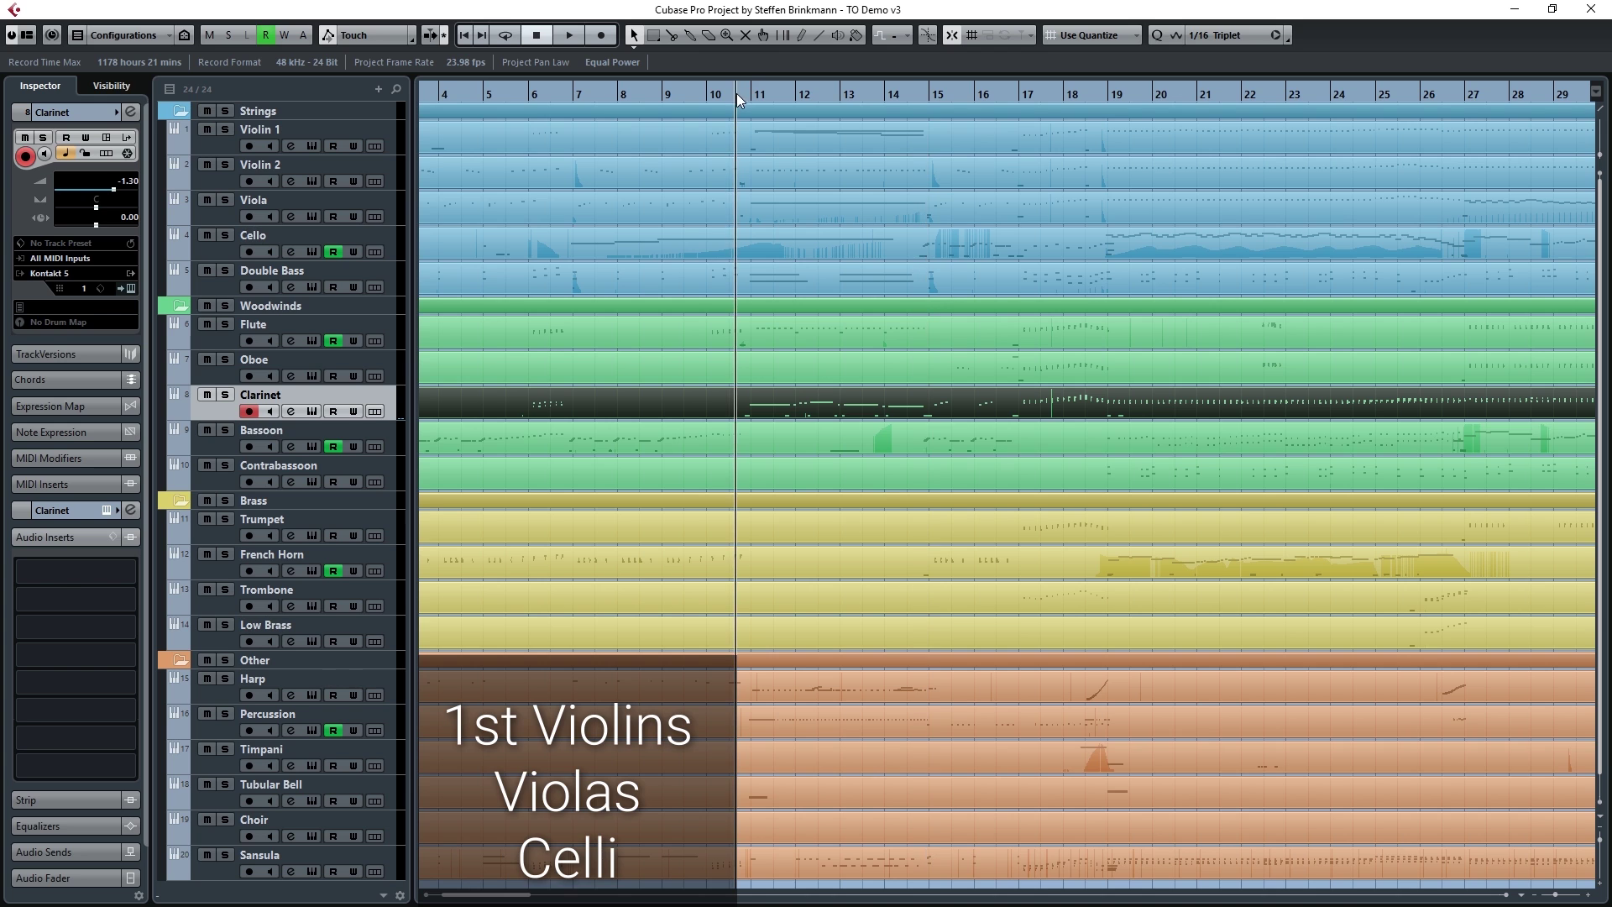
click(999, 888)
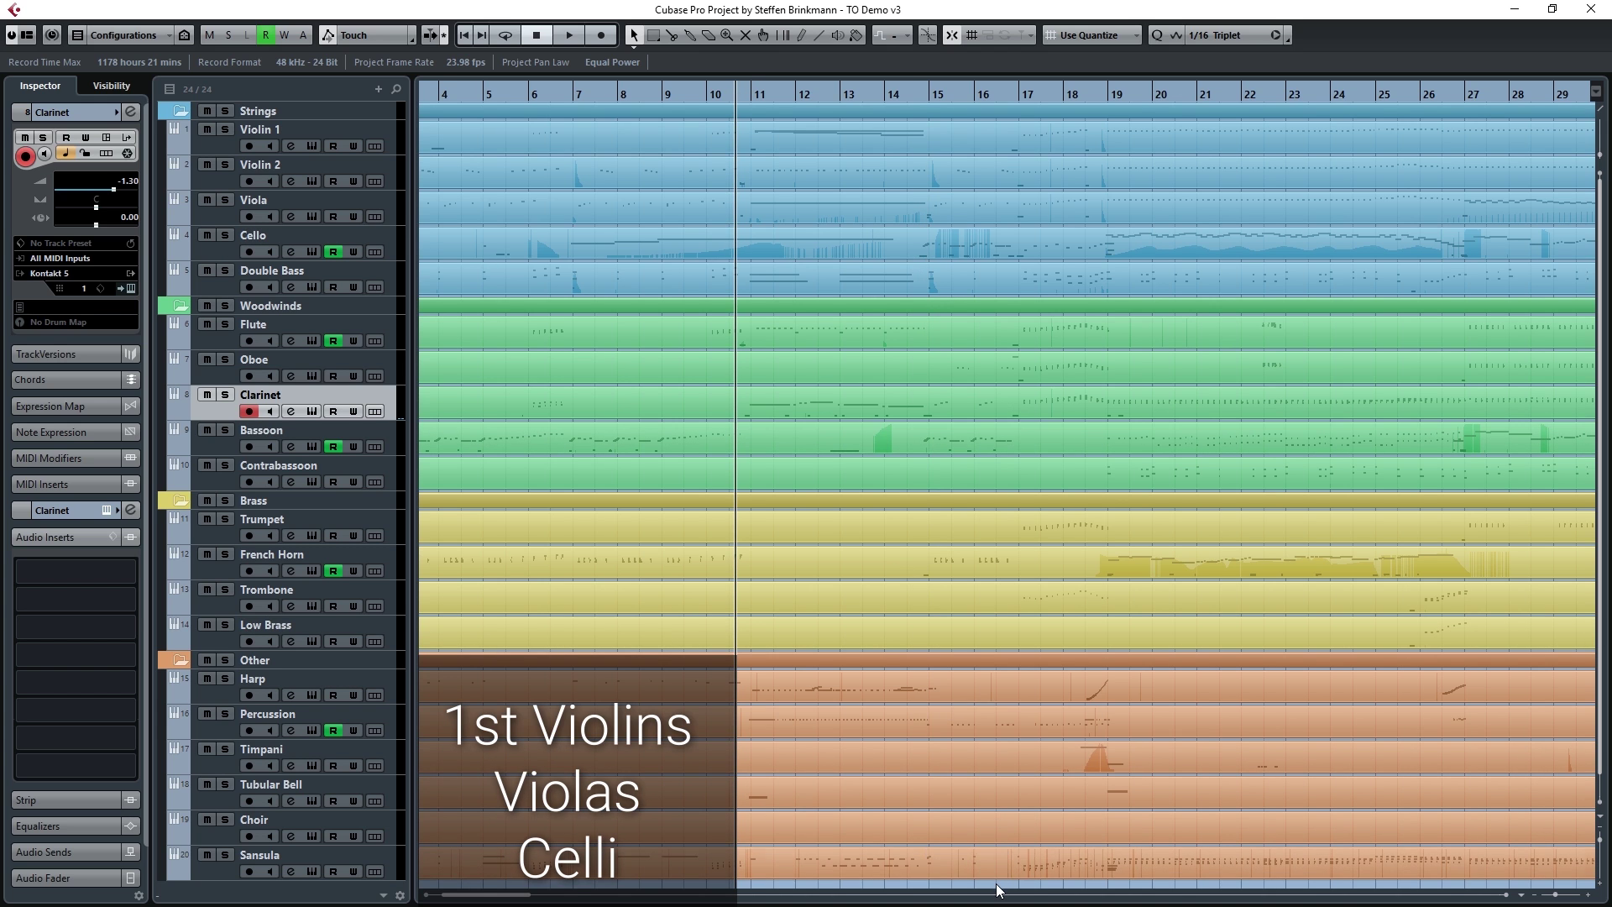
Step: Play the full arrangement from just before bar 11 and stop just before bar 23
click(743, 92)
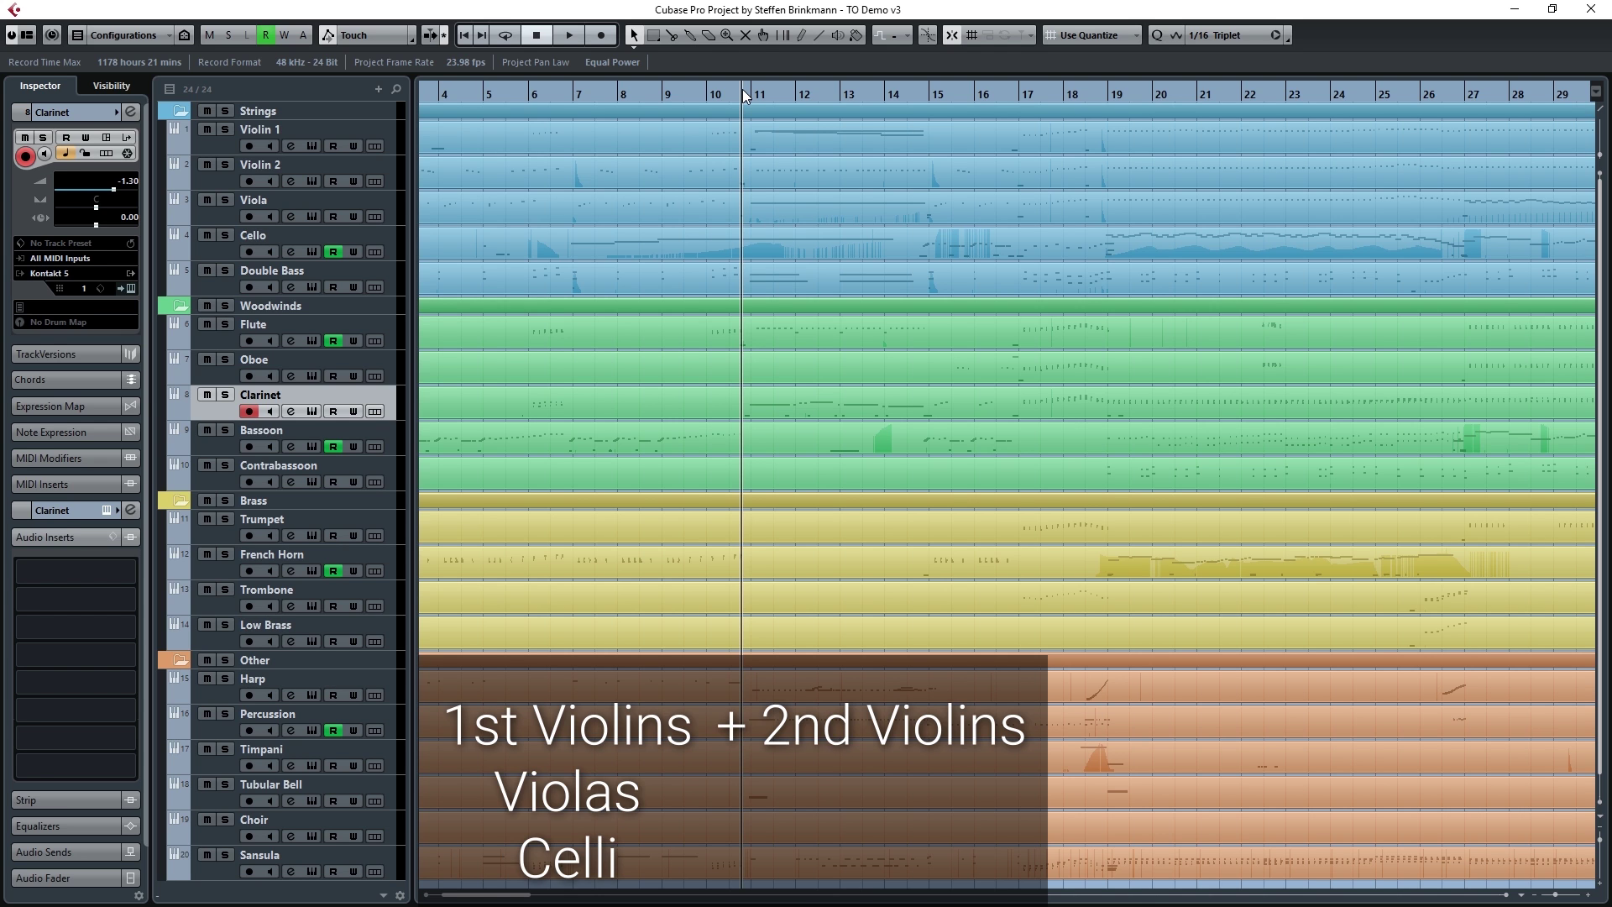
key(space)
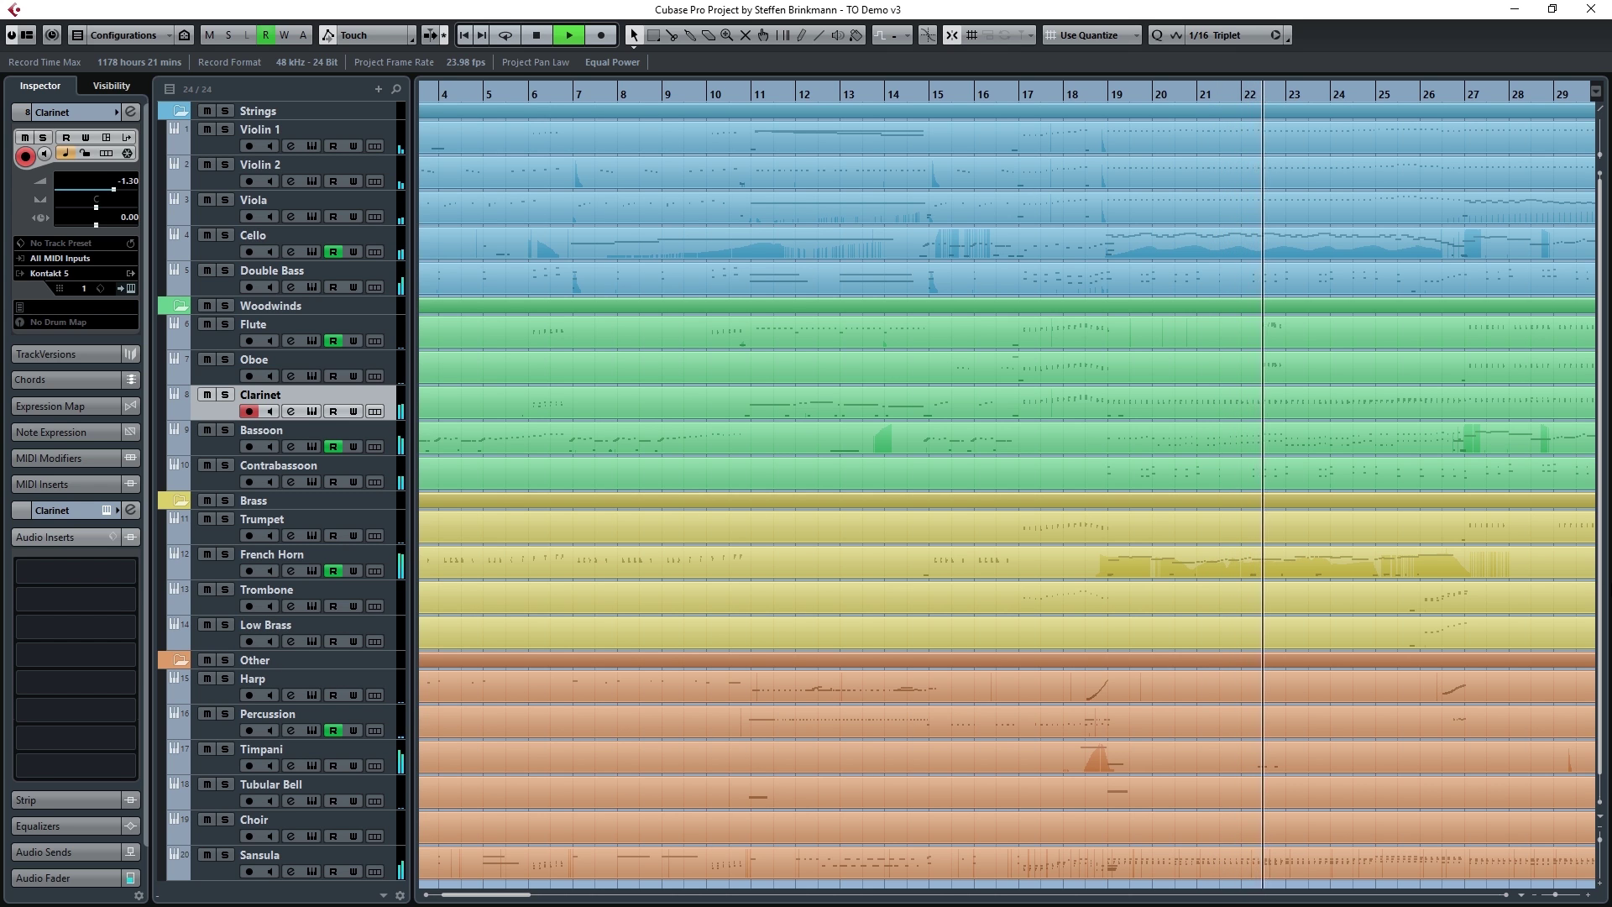
key(space)
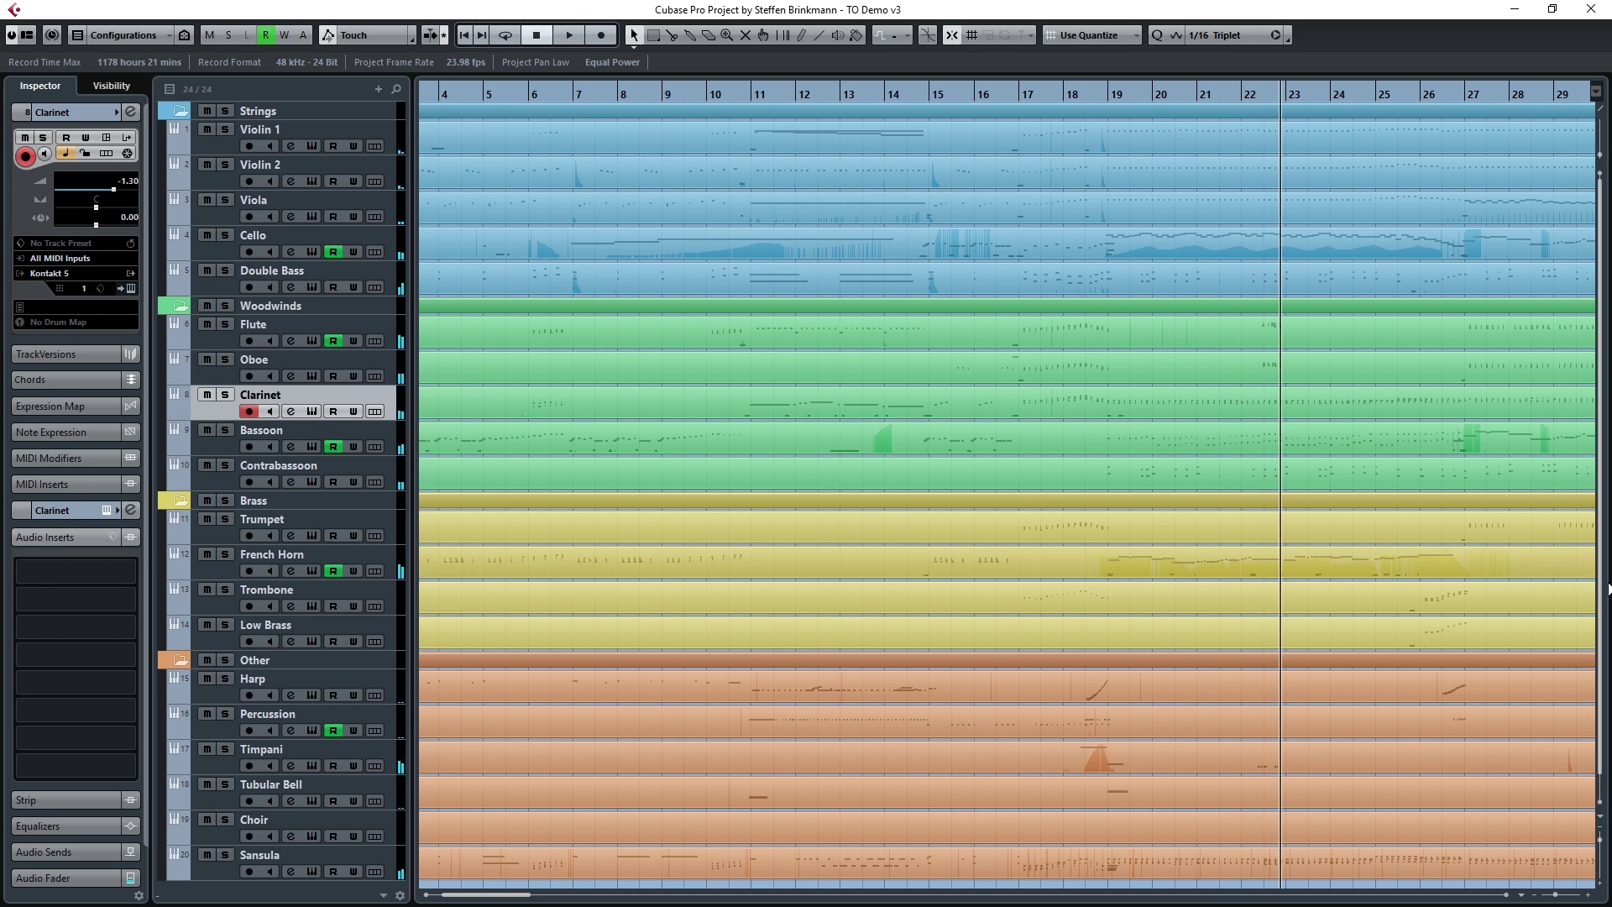
Step: Solo Violin 1, Violin 2, Viola, Clarinet, Bassoon and Sansula, and set the playhead just before bar 19
click(217, 146)
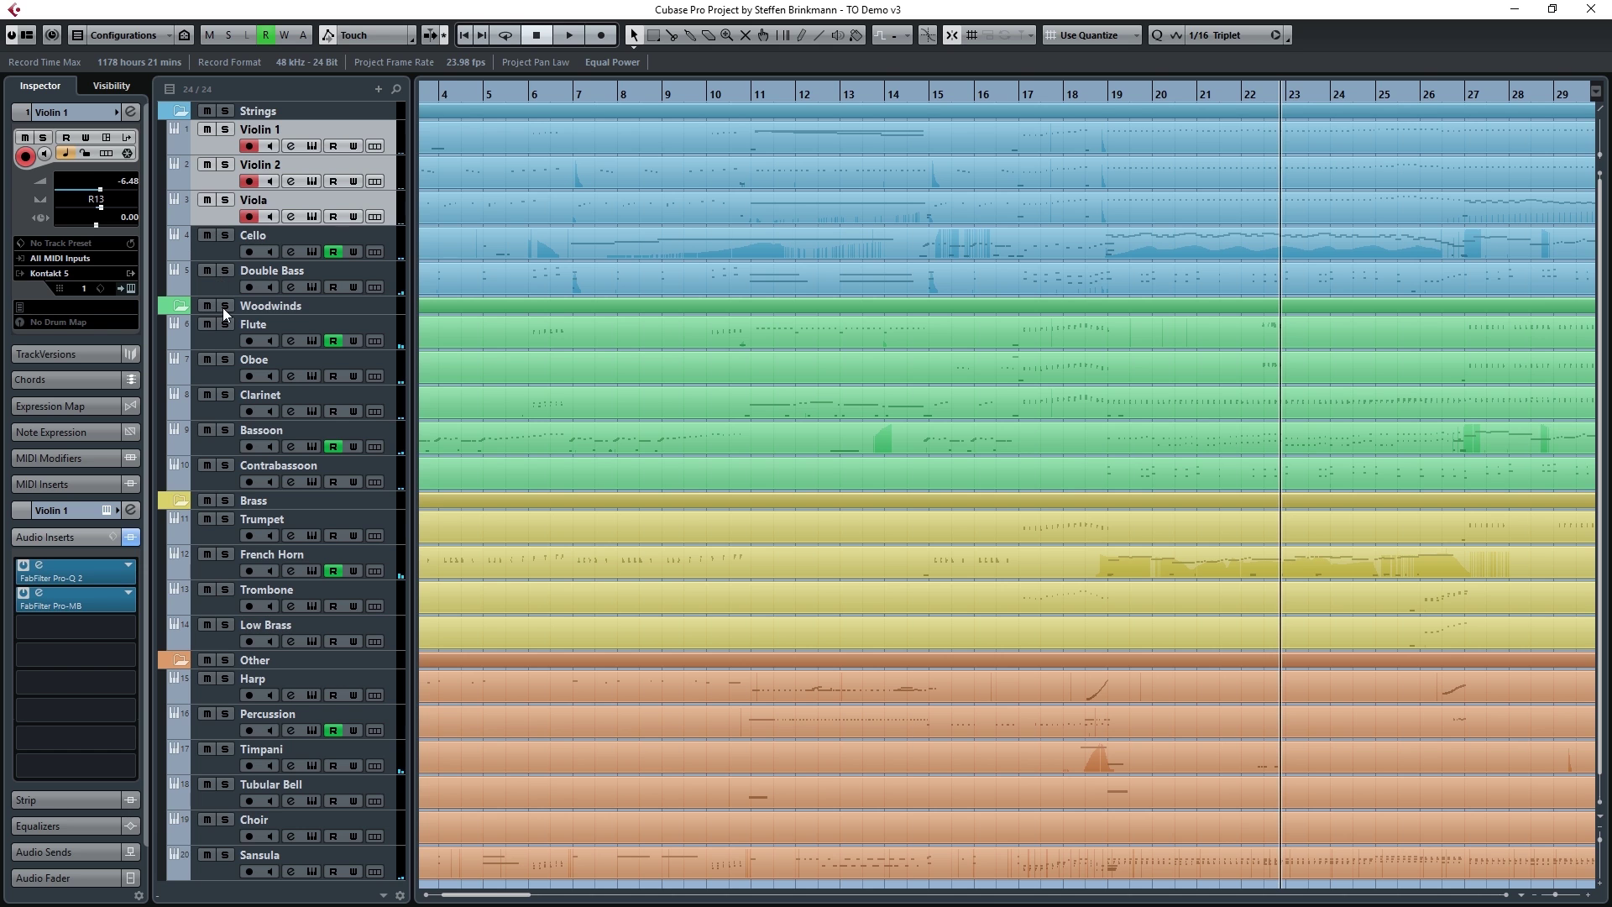
ctrl+click(219, 415)
ctrl+click(220, 450)
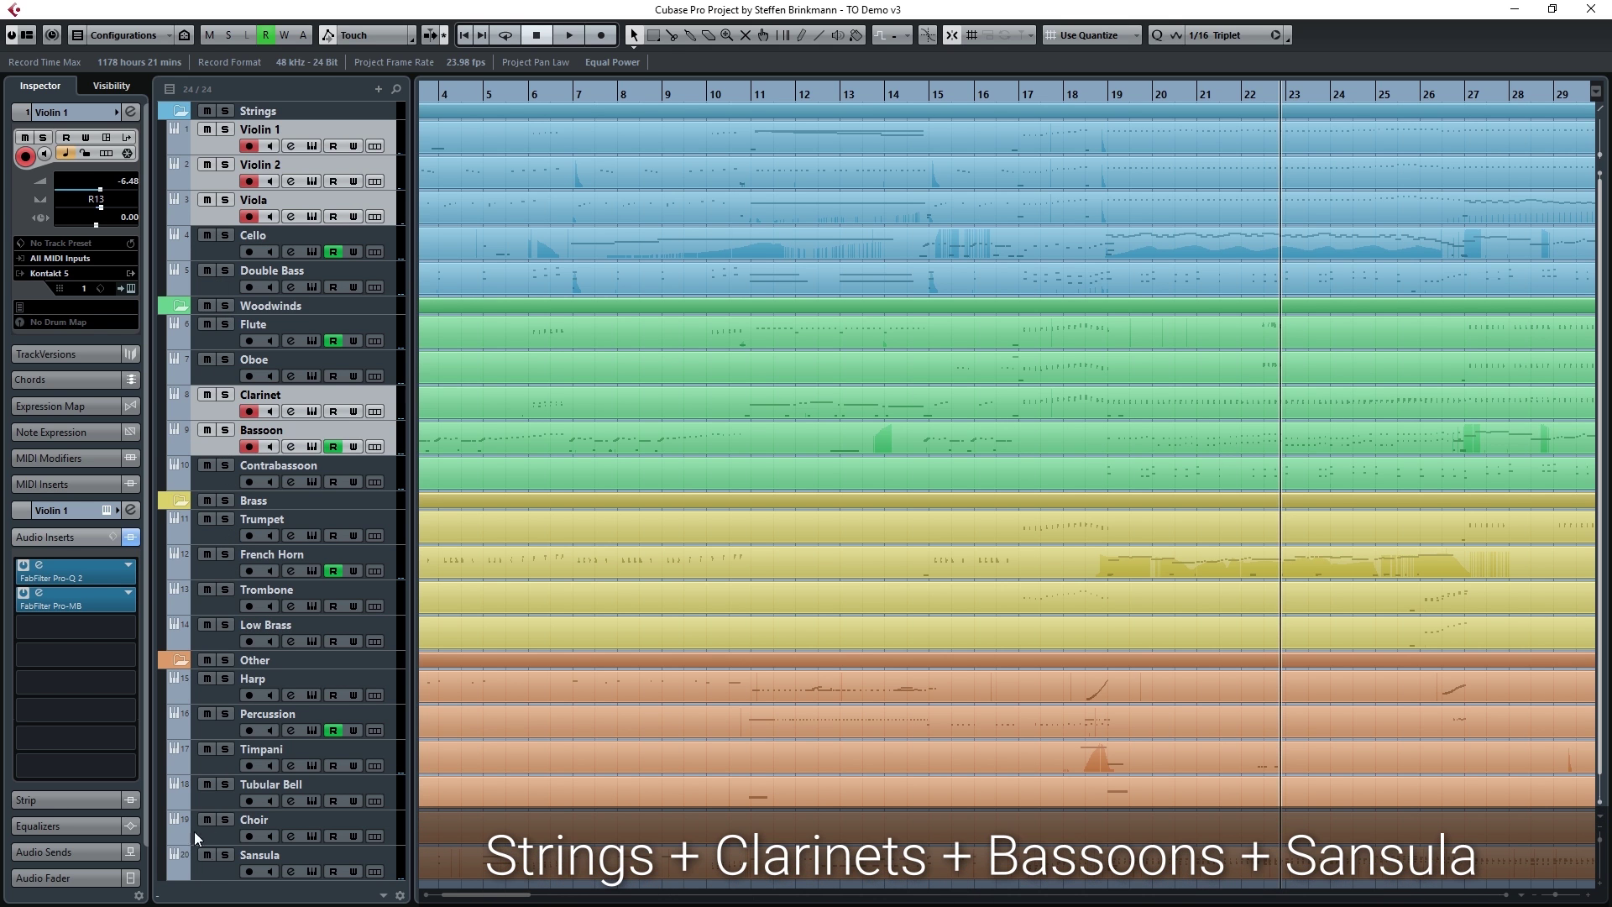
ctrl+click(227, 873)
click(227, 856)
click(1105, 92)
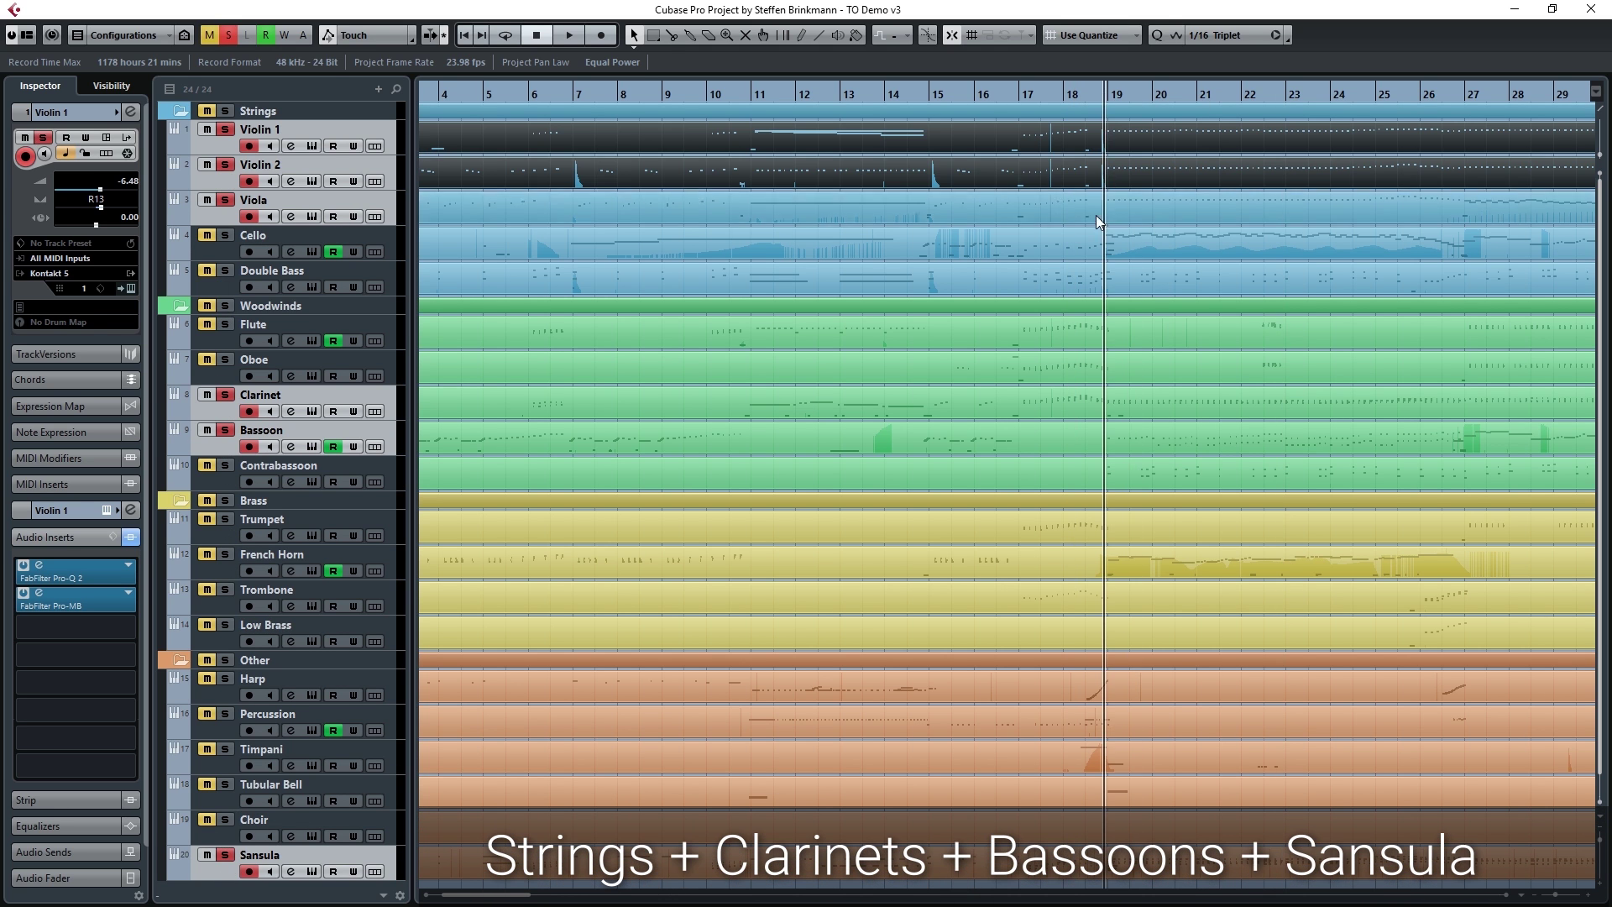
Step: Open the soloed group's parts in the Key Editor, play from just before bar 19 to just before bar 23, and close the editor
key(Return)
key(space)
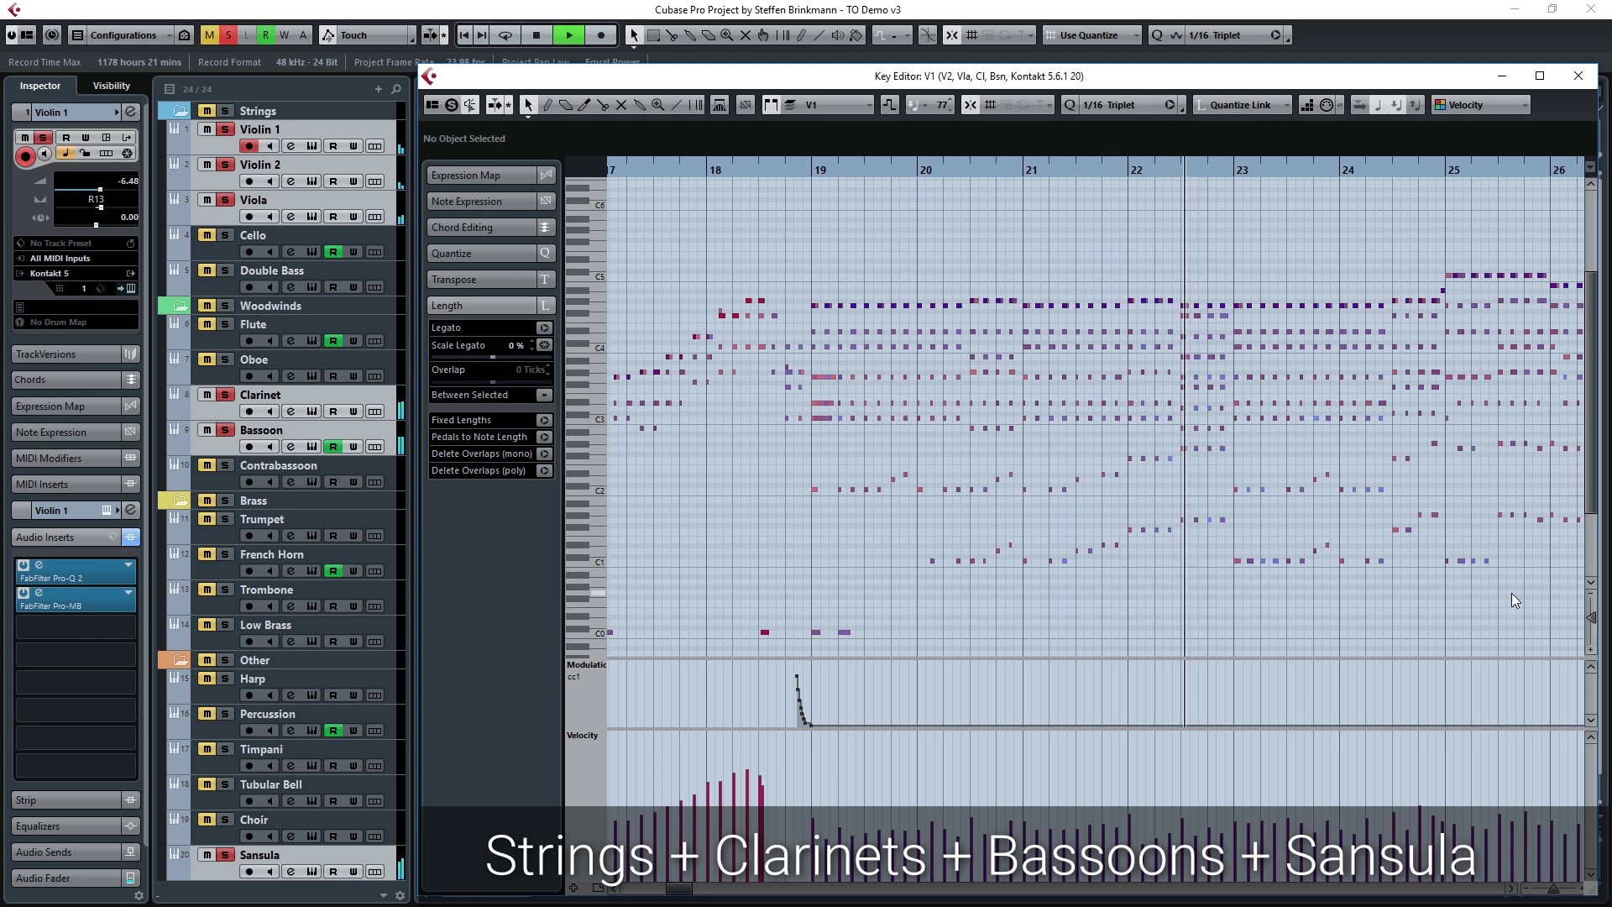
key(space)
key(Escape)
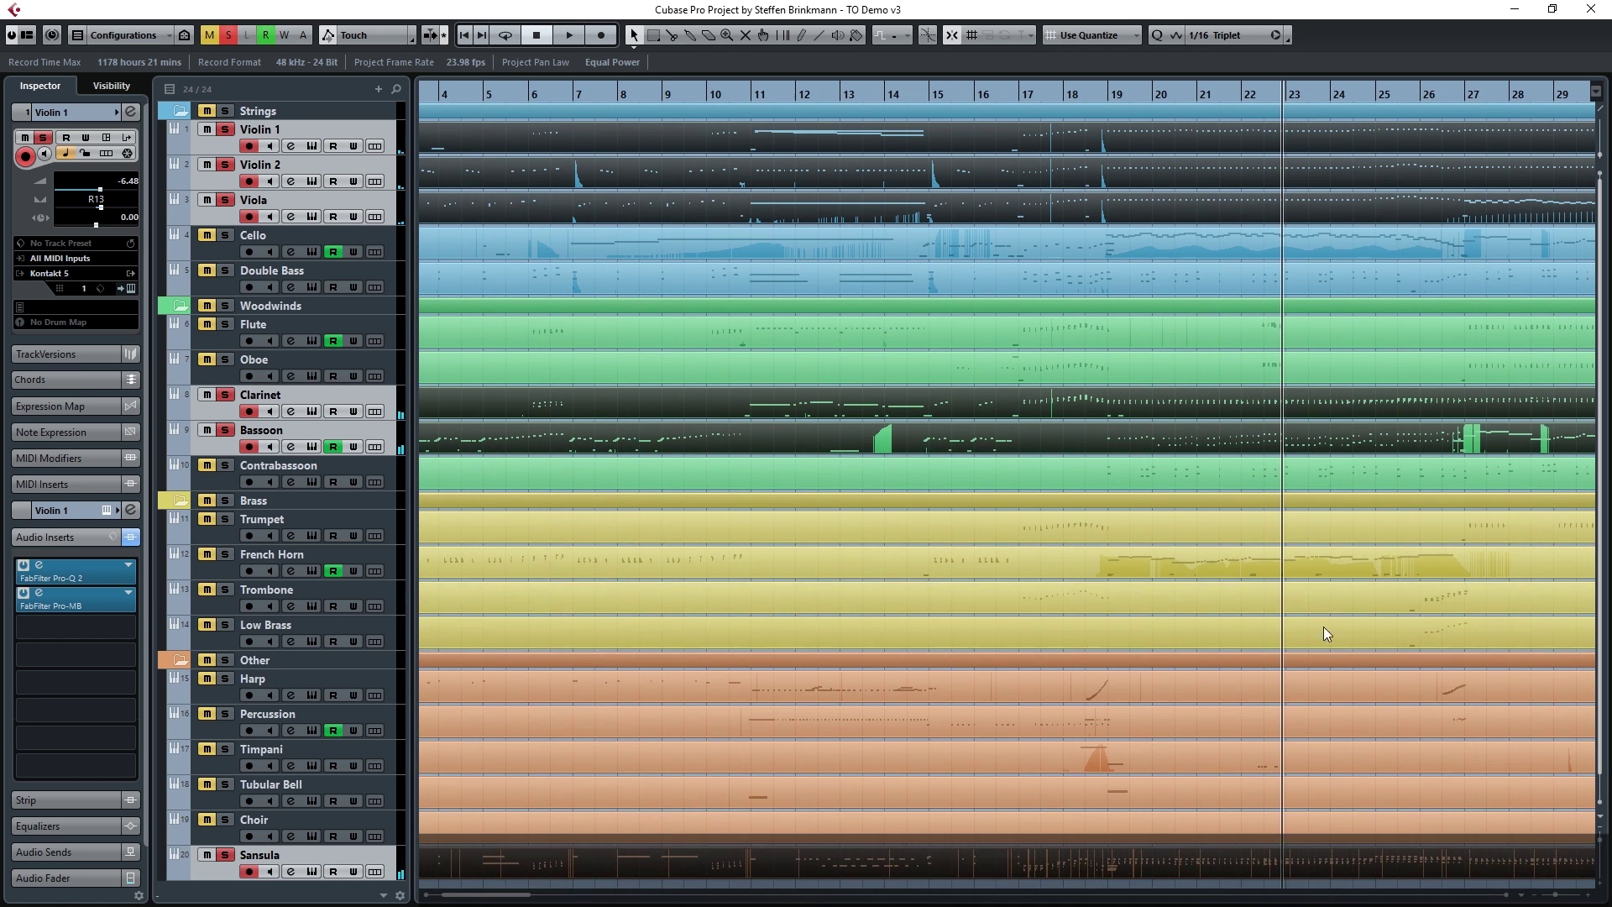
Step: Clear the group's solos, solo only the Cello track and set the playhead just before bar 19
ctrl+click(224, 395)
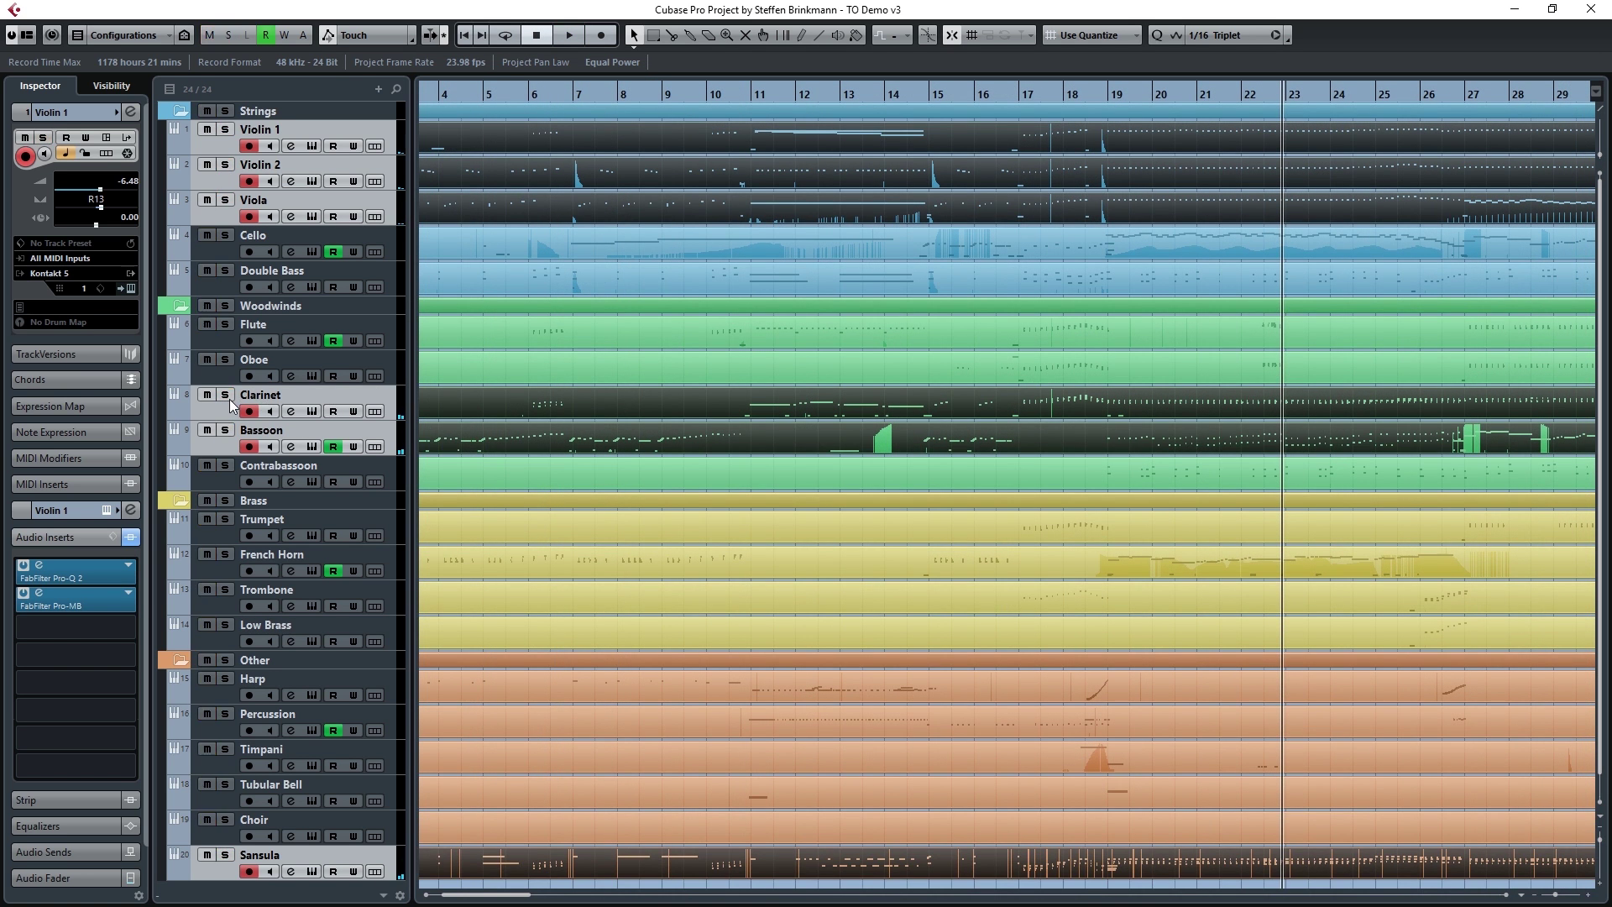
click(216, 257)
click(224, 236)
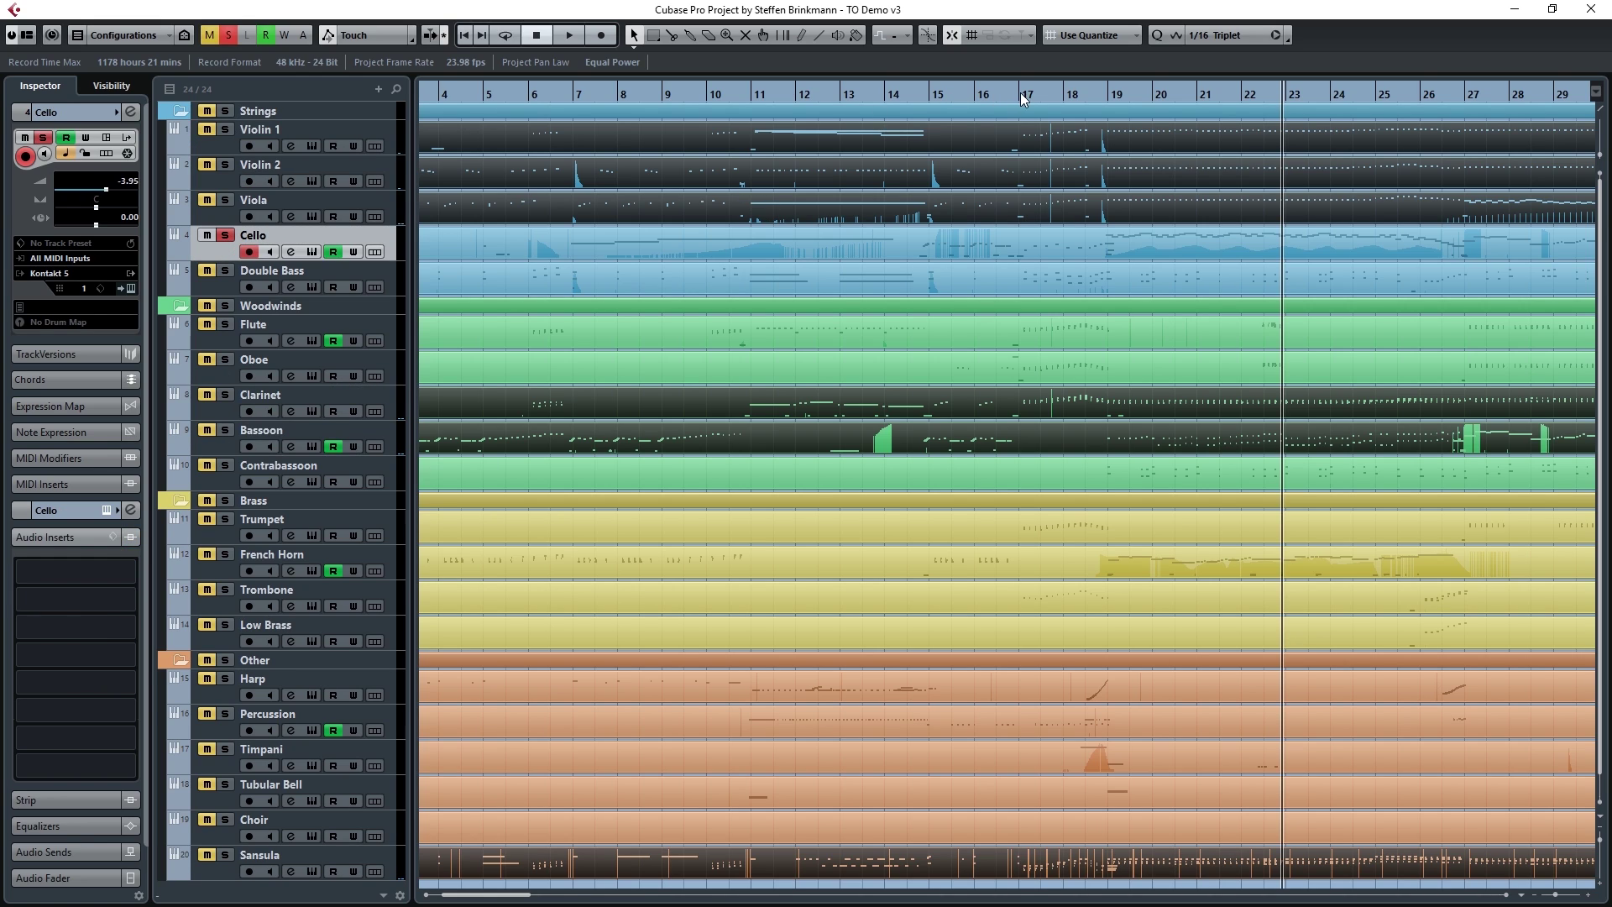
click(1105, 94)
Step: Play the Cello part in the Key Editor from just before bar 19 to just before bar 23, and close the editor
double_click(1147, 244)
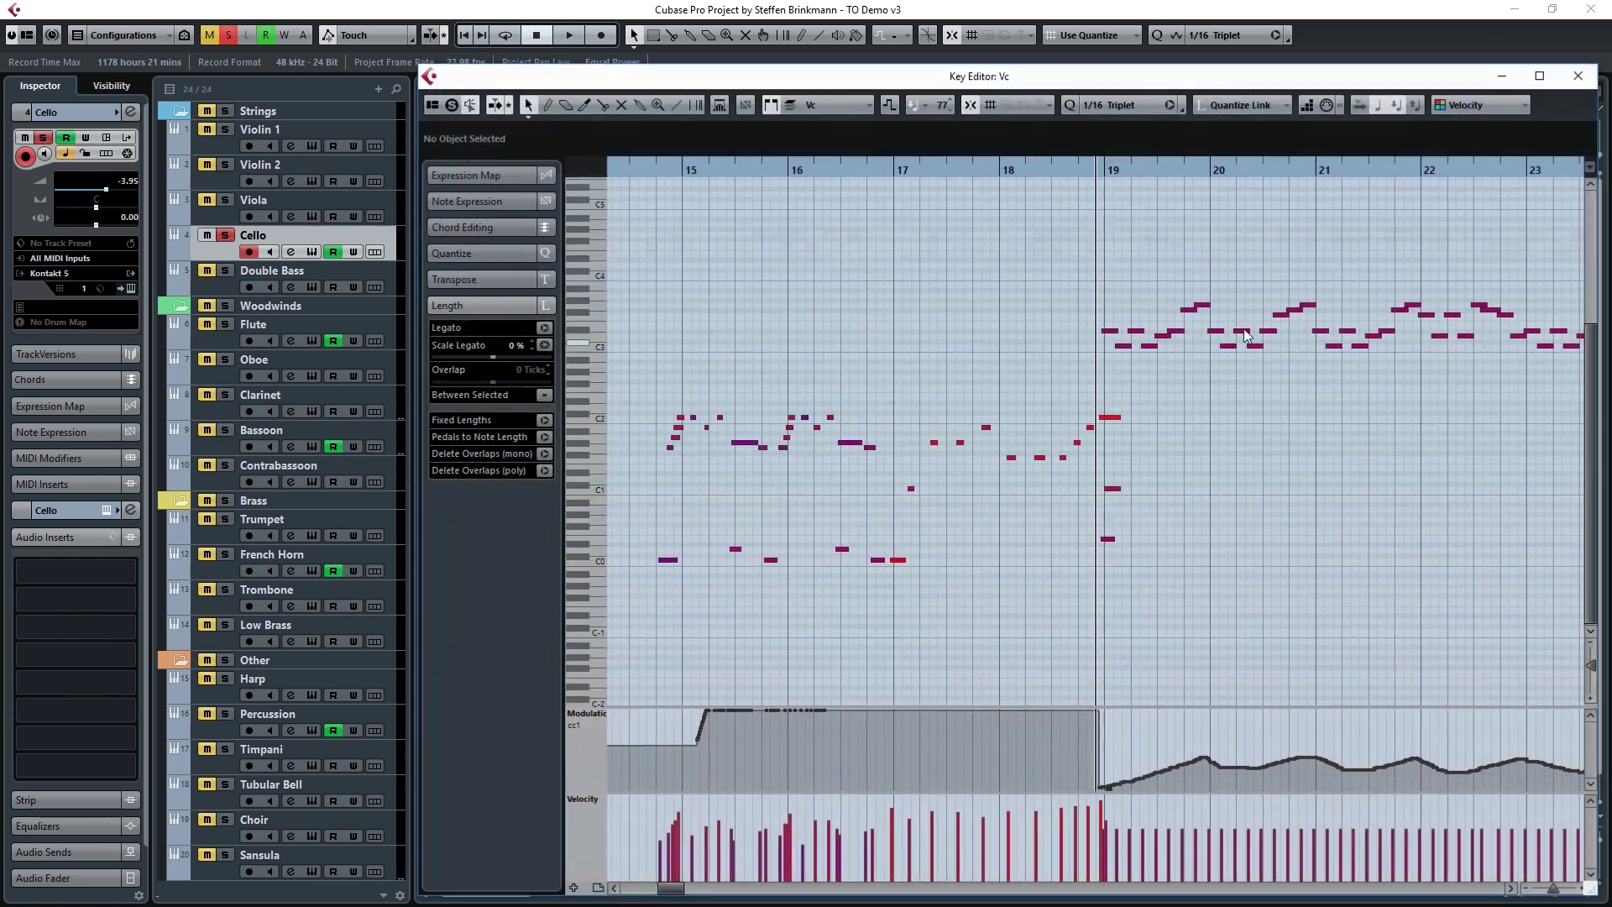
scroll(1262, 501, right, 3)
key(space)
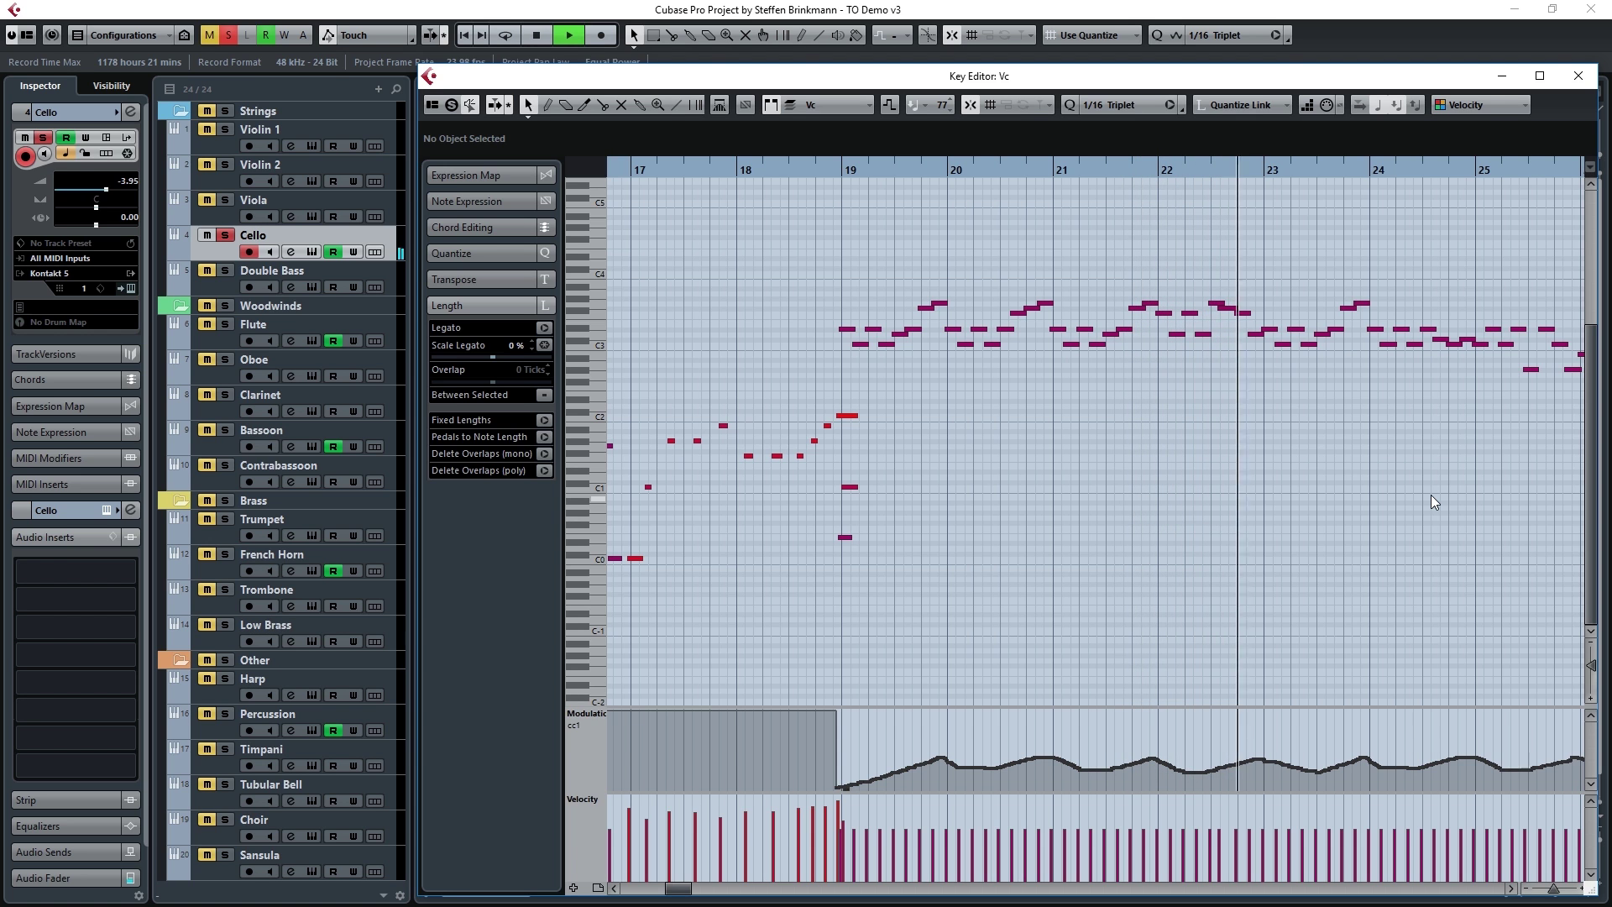
key(space)
key(Return)
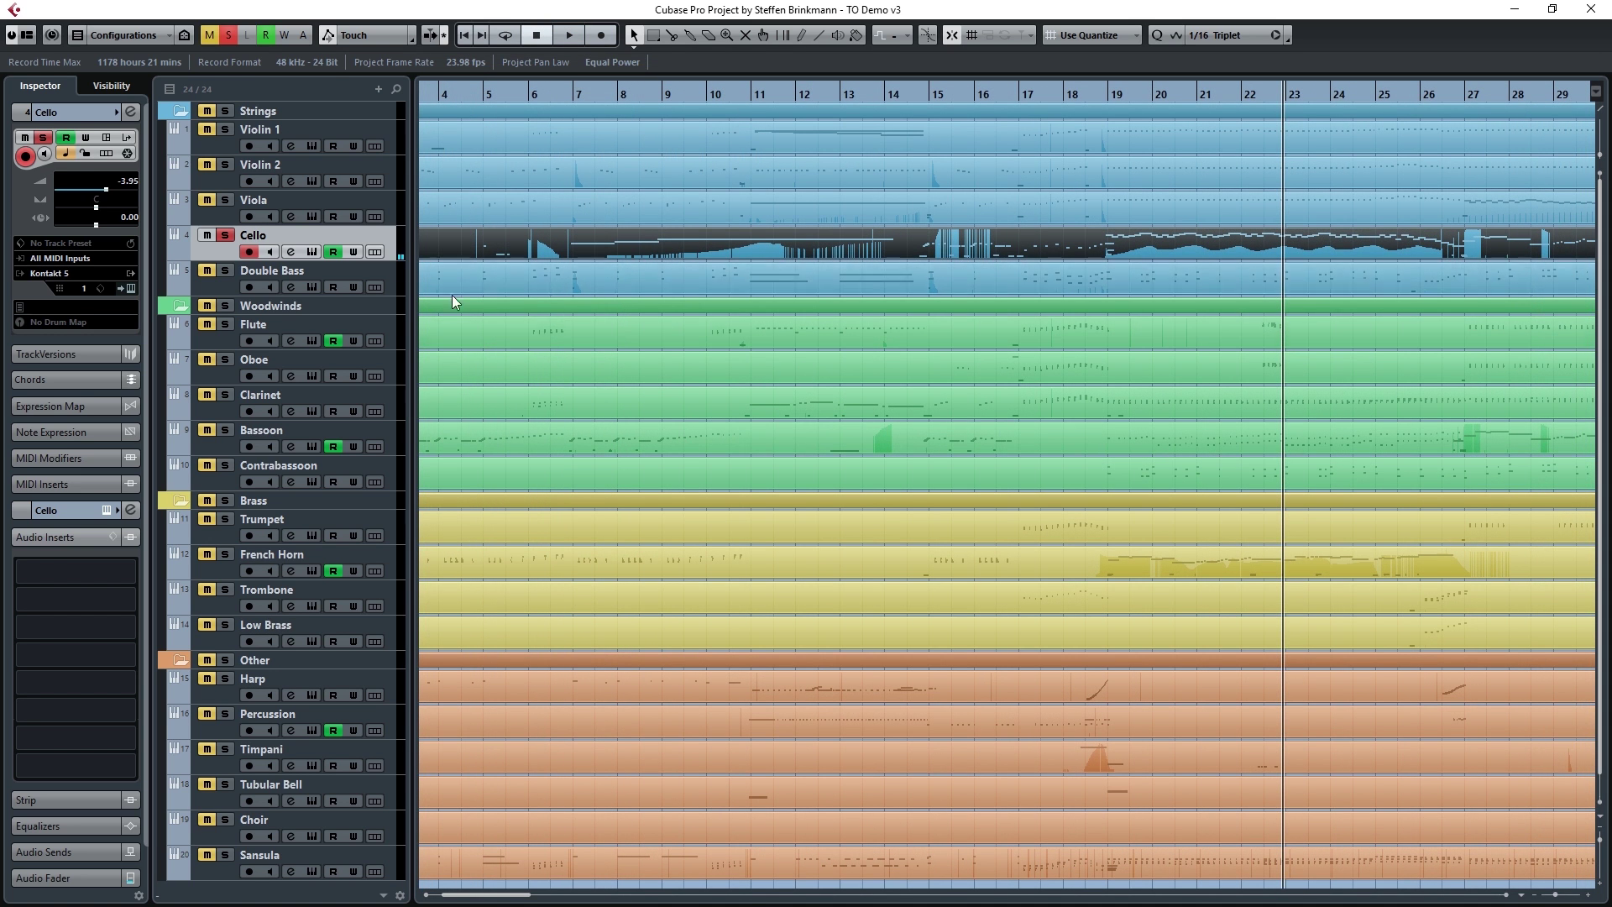
Step: Switch the solo from Cello to French Horn with the playhead just before bar 19, and open the French Horn instrument window
click(222, 236)
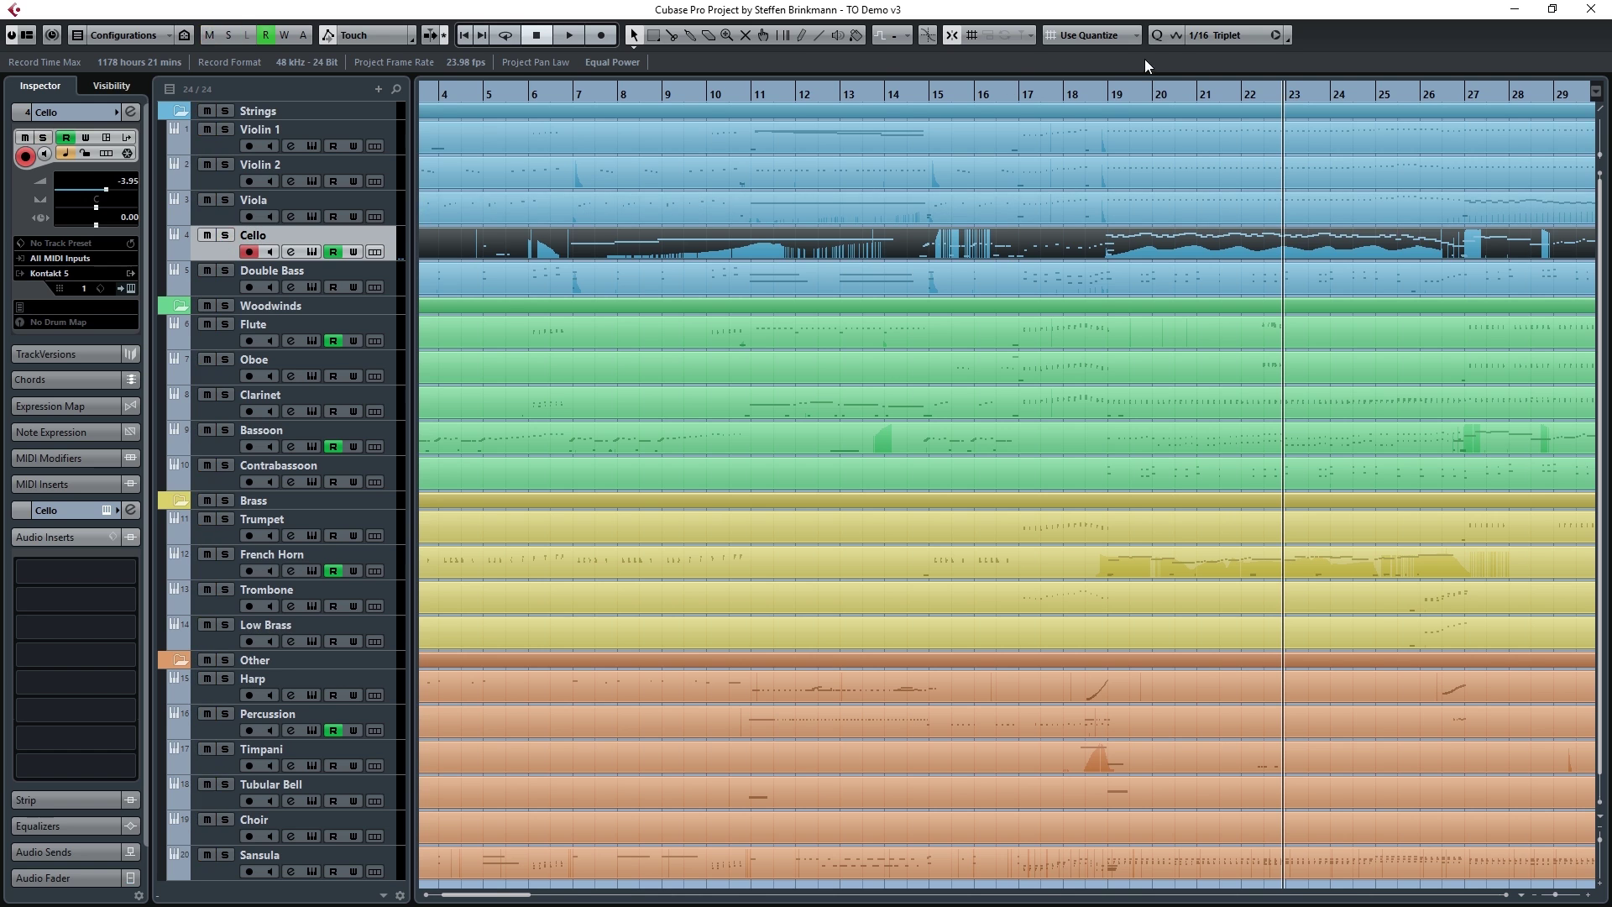
click(1102, 91)
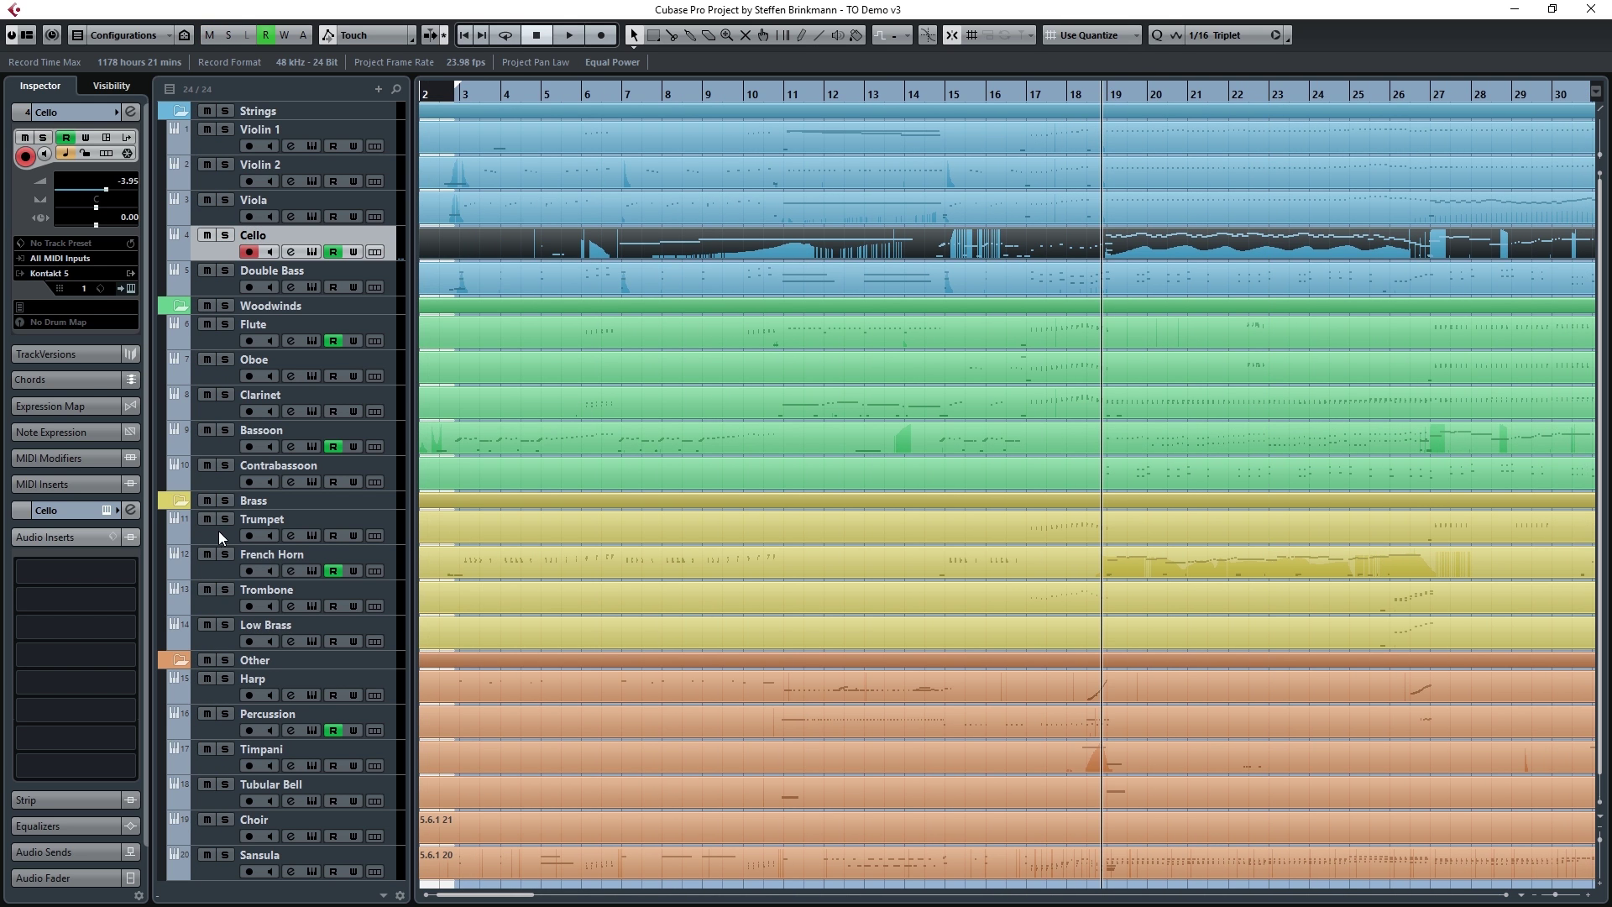
click(224, 554)
click(311, 571)
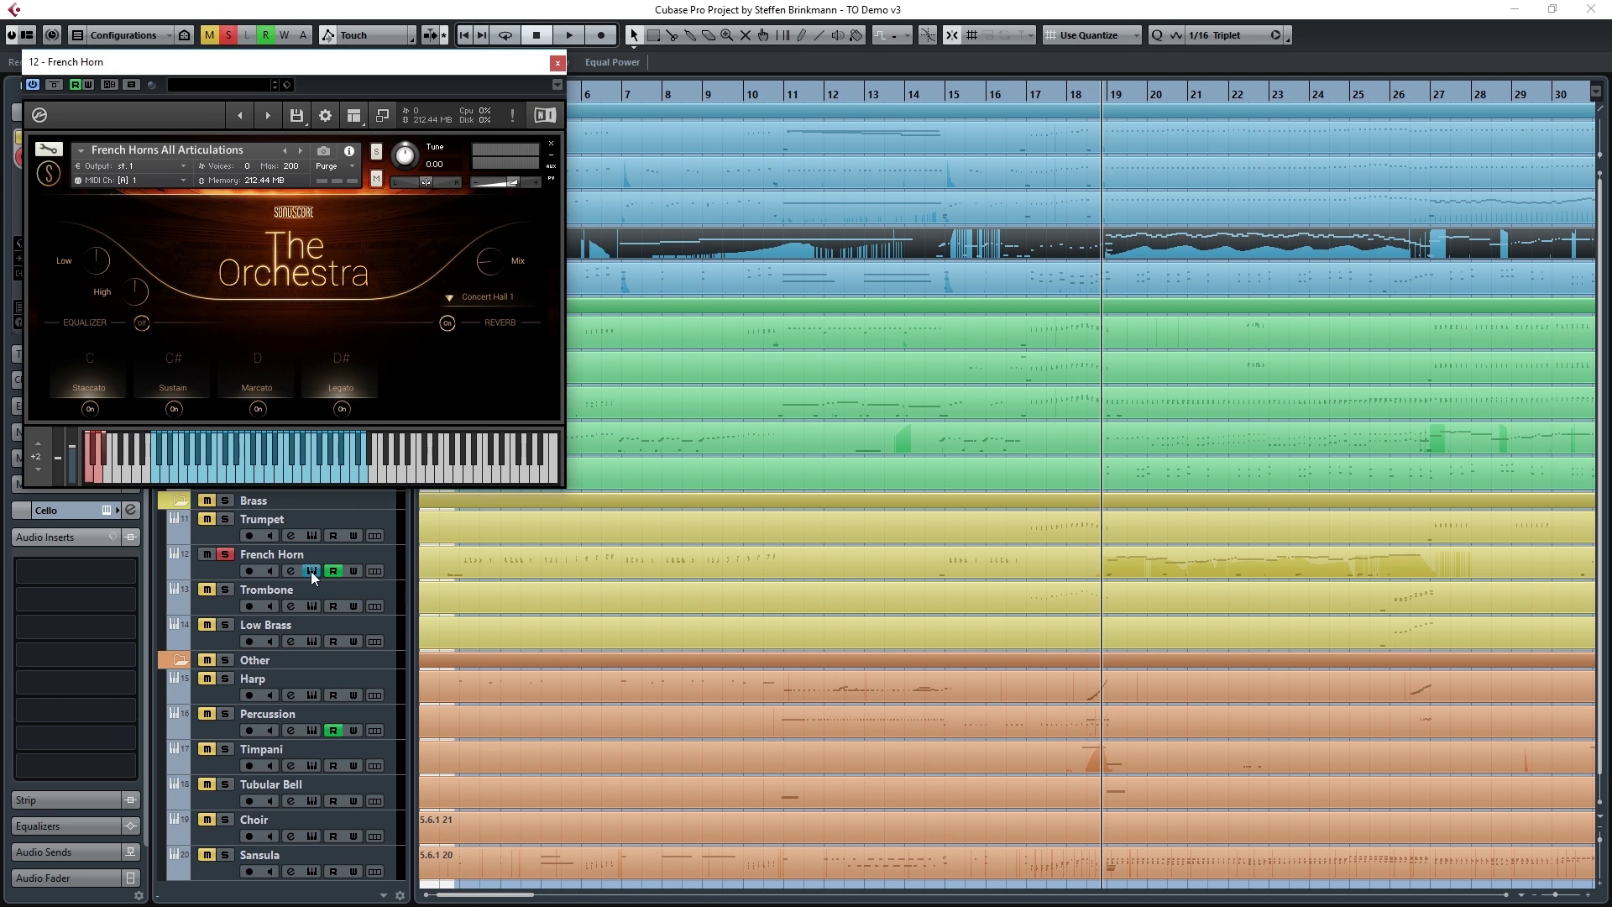
Step: Play the French Horn part in the Key Editor from just before bar 19 to just before bar 23, and close the editor
double_click(1070, 561)
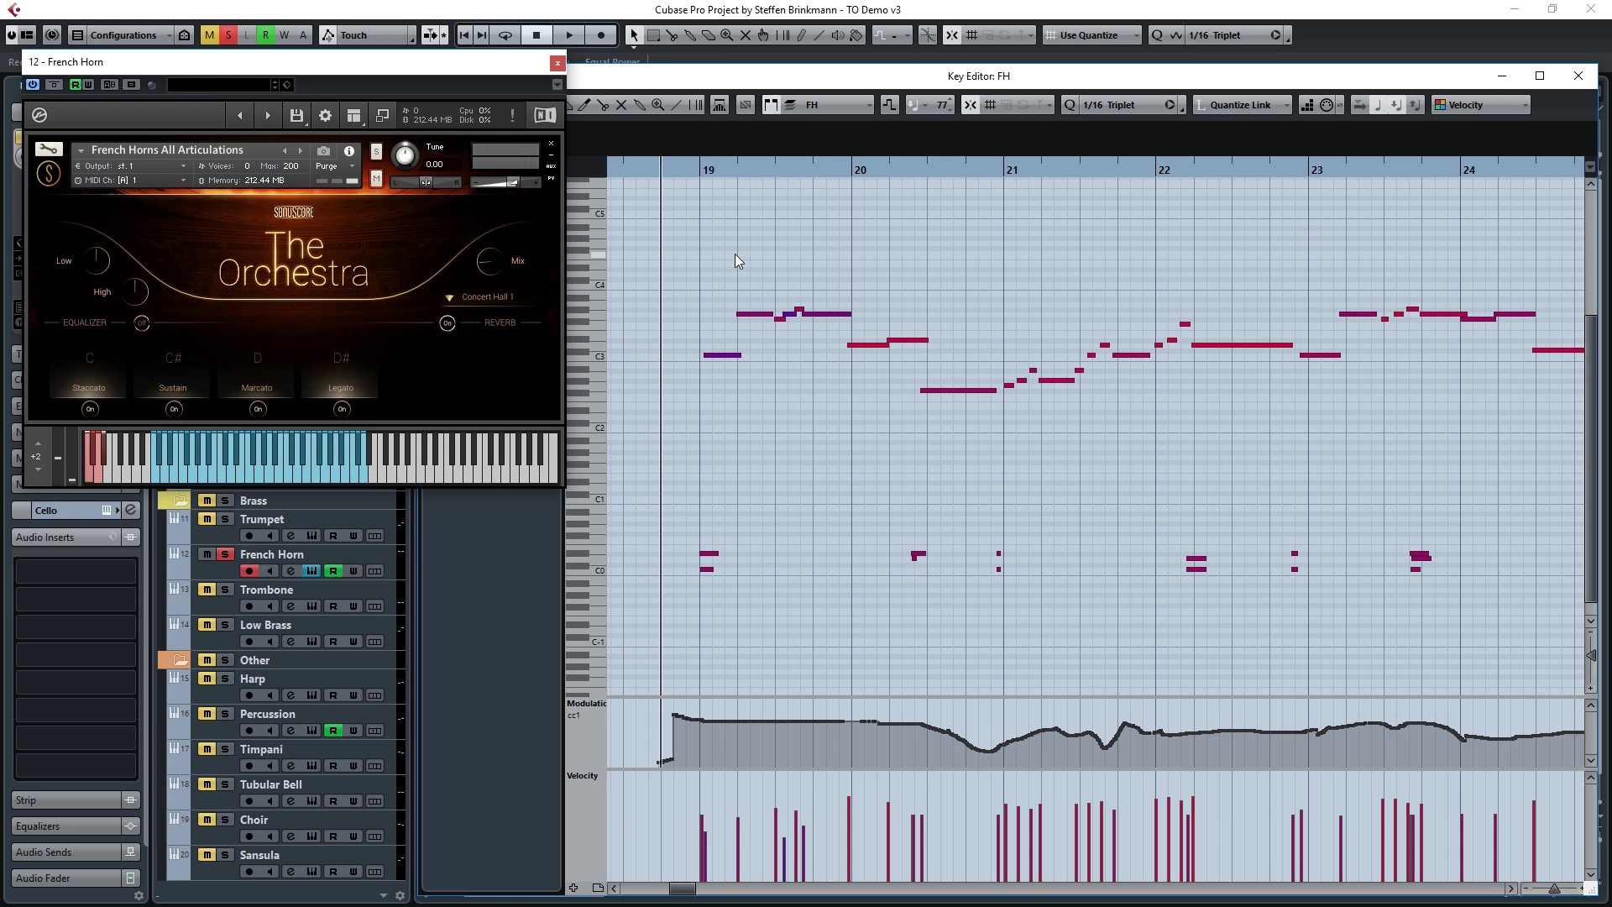
key(space)
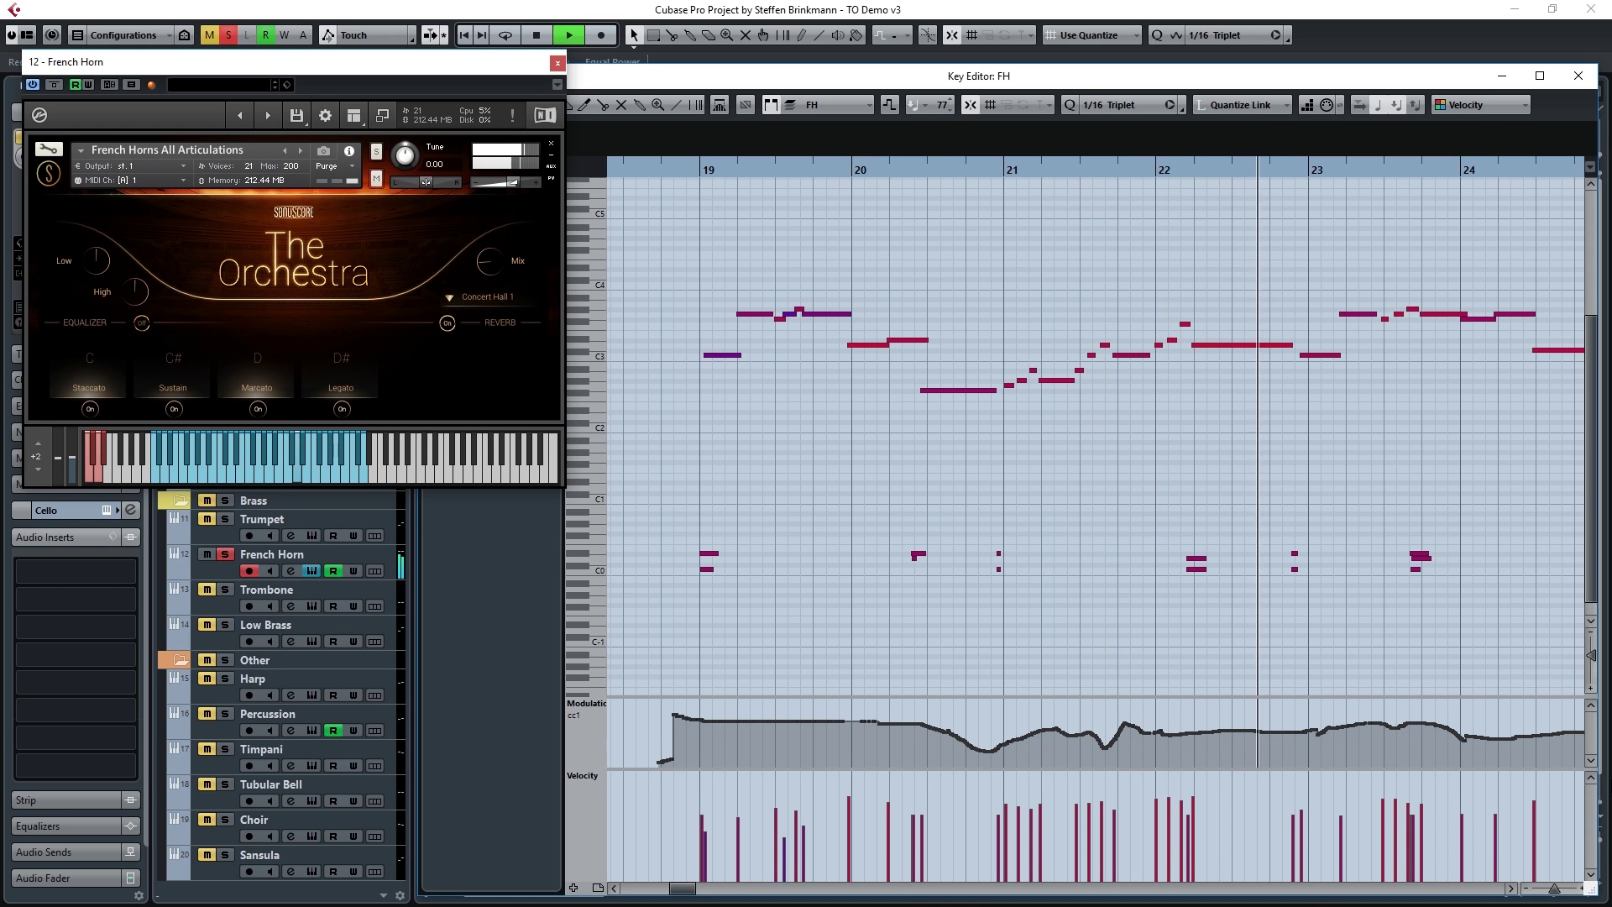
key(space)
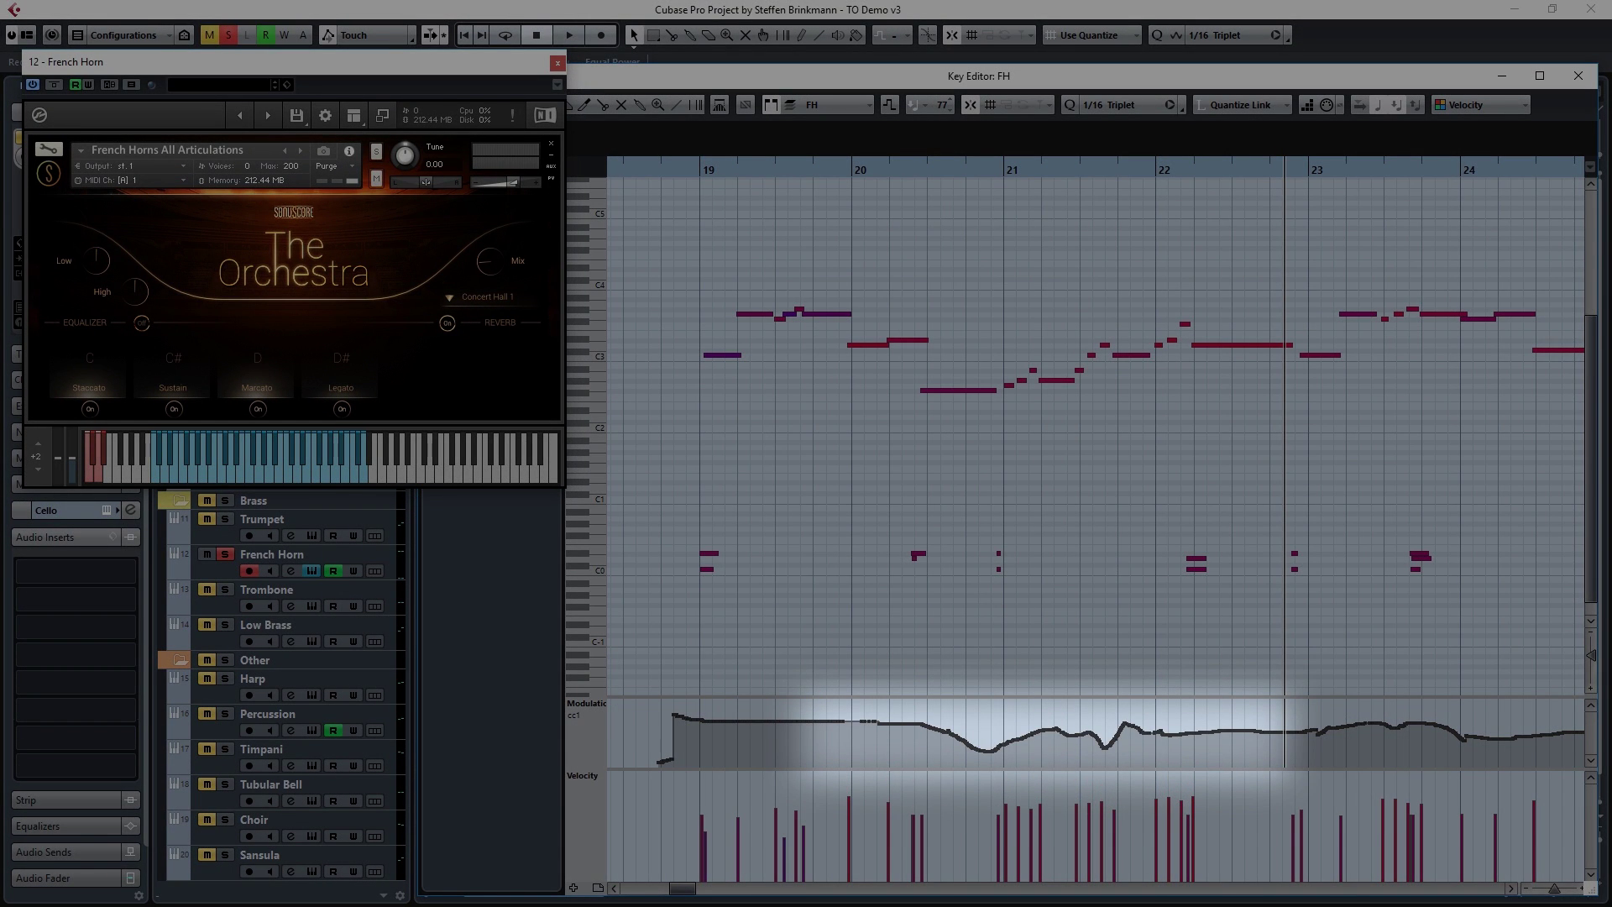
key(Return)
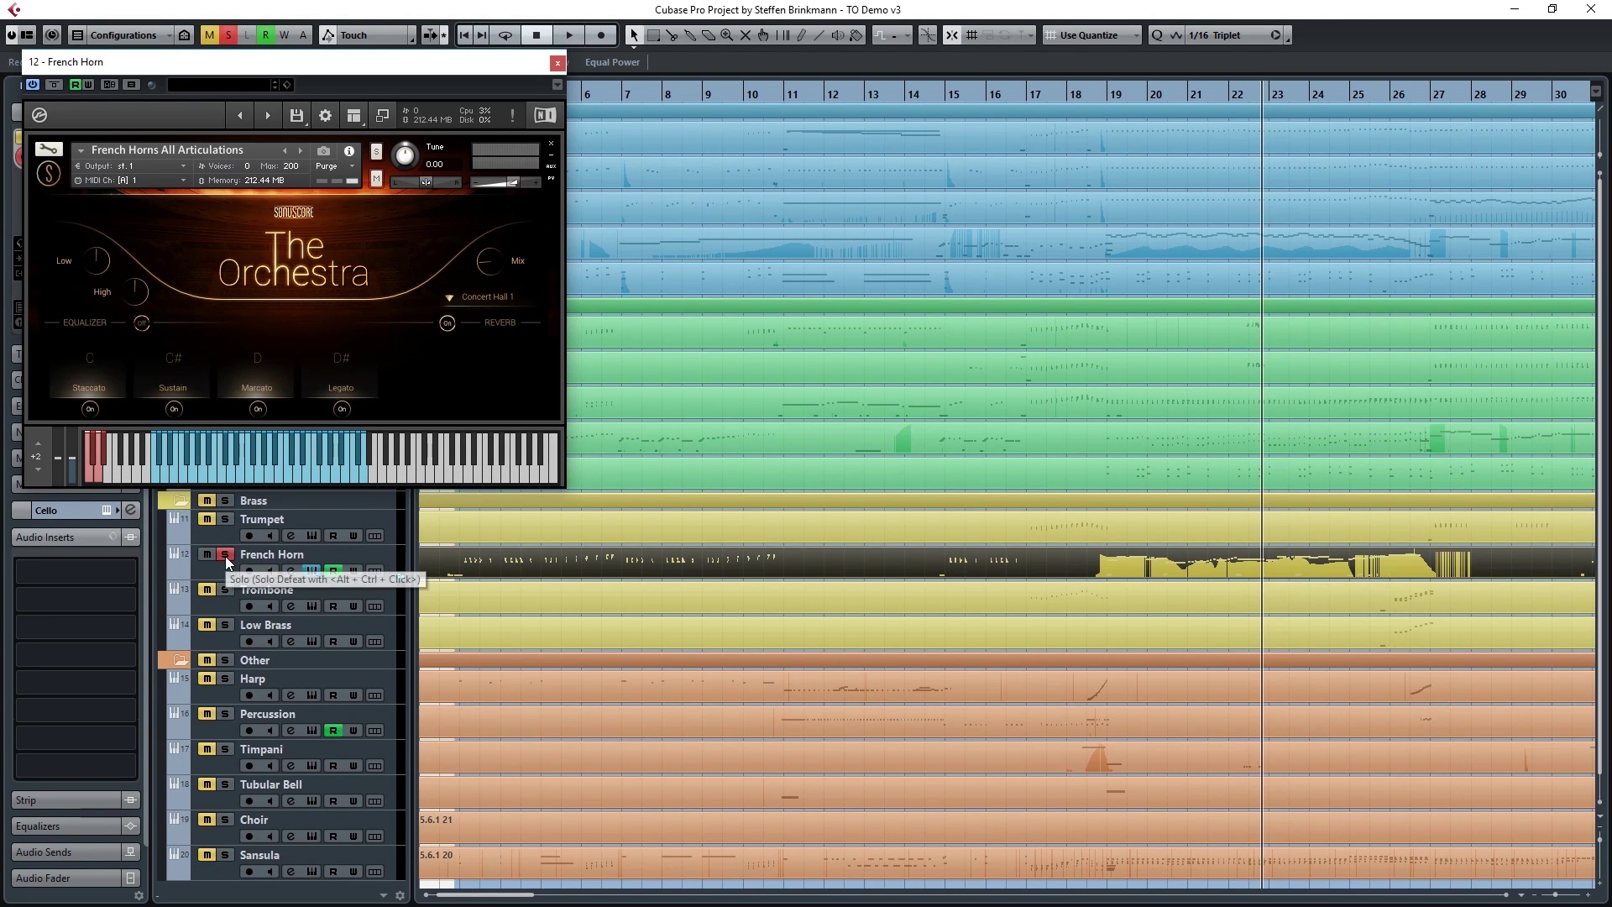
Step: Turn off the French Horn solo and play the full arrangement from just before bar 19 to past bar 36
click(225, 555)
click(1105, 93)
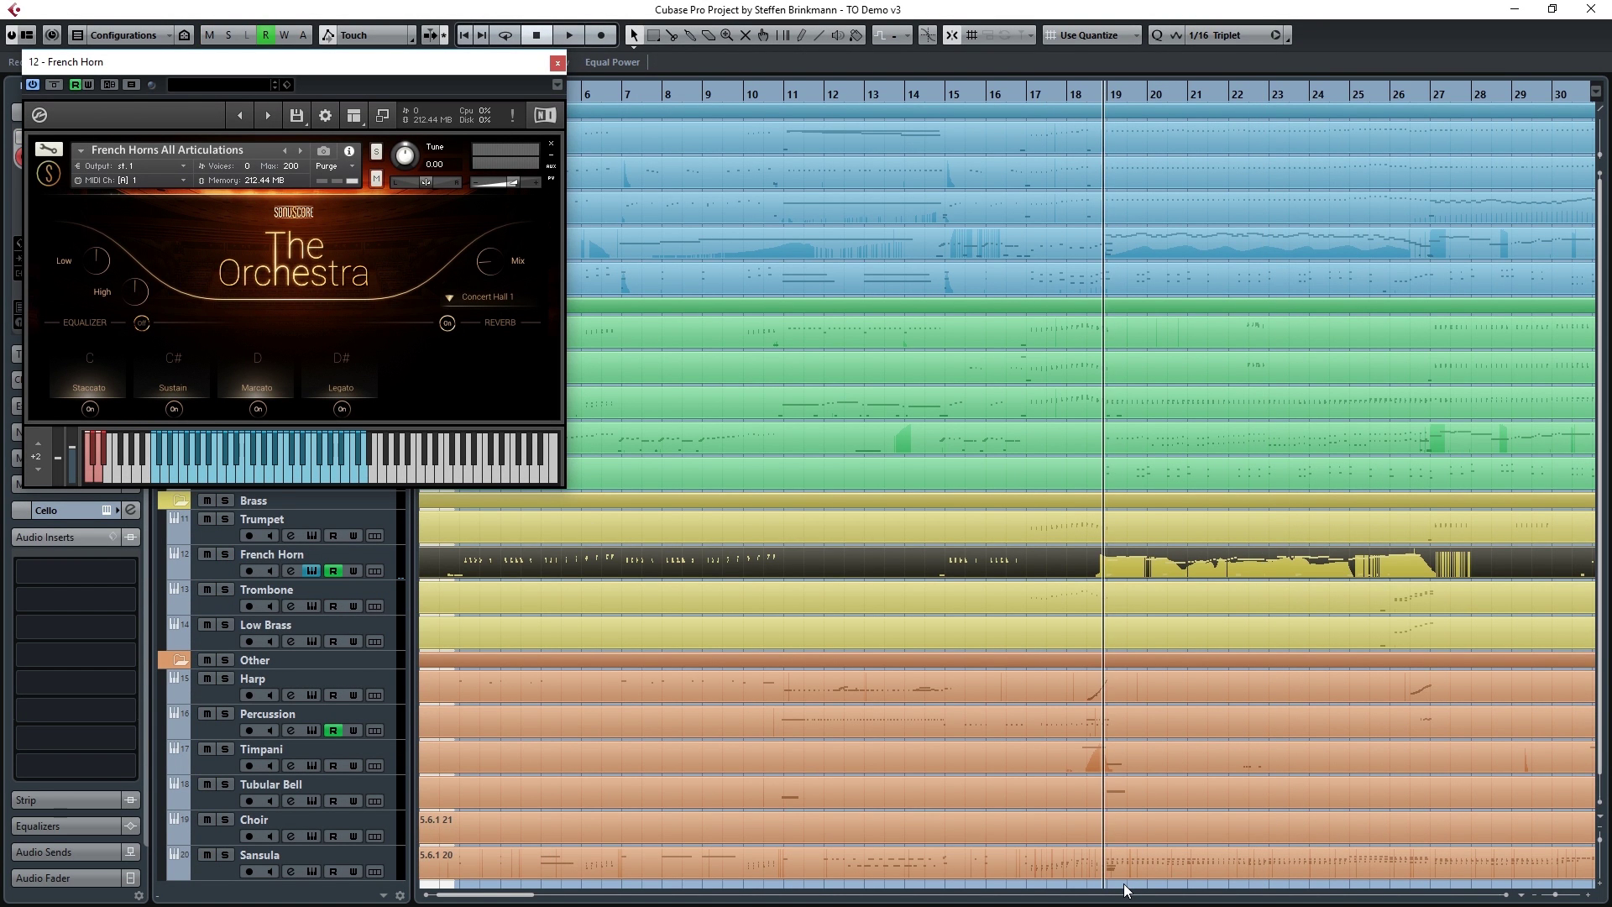
key(space)
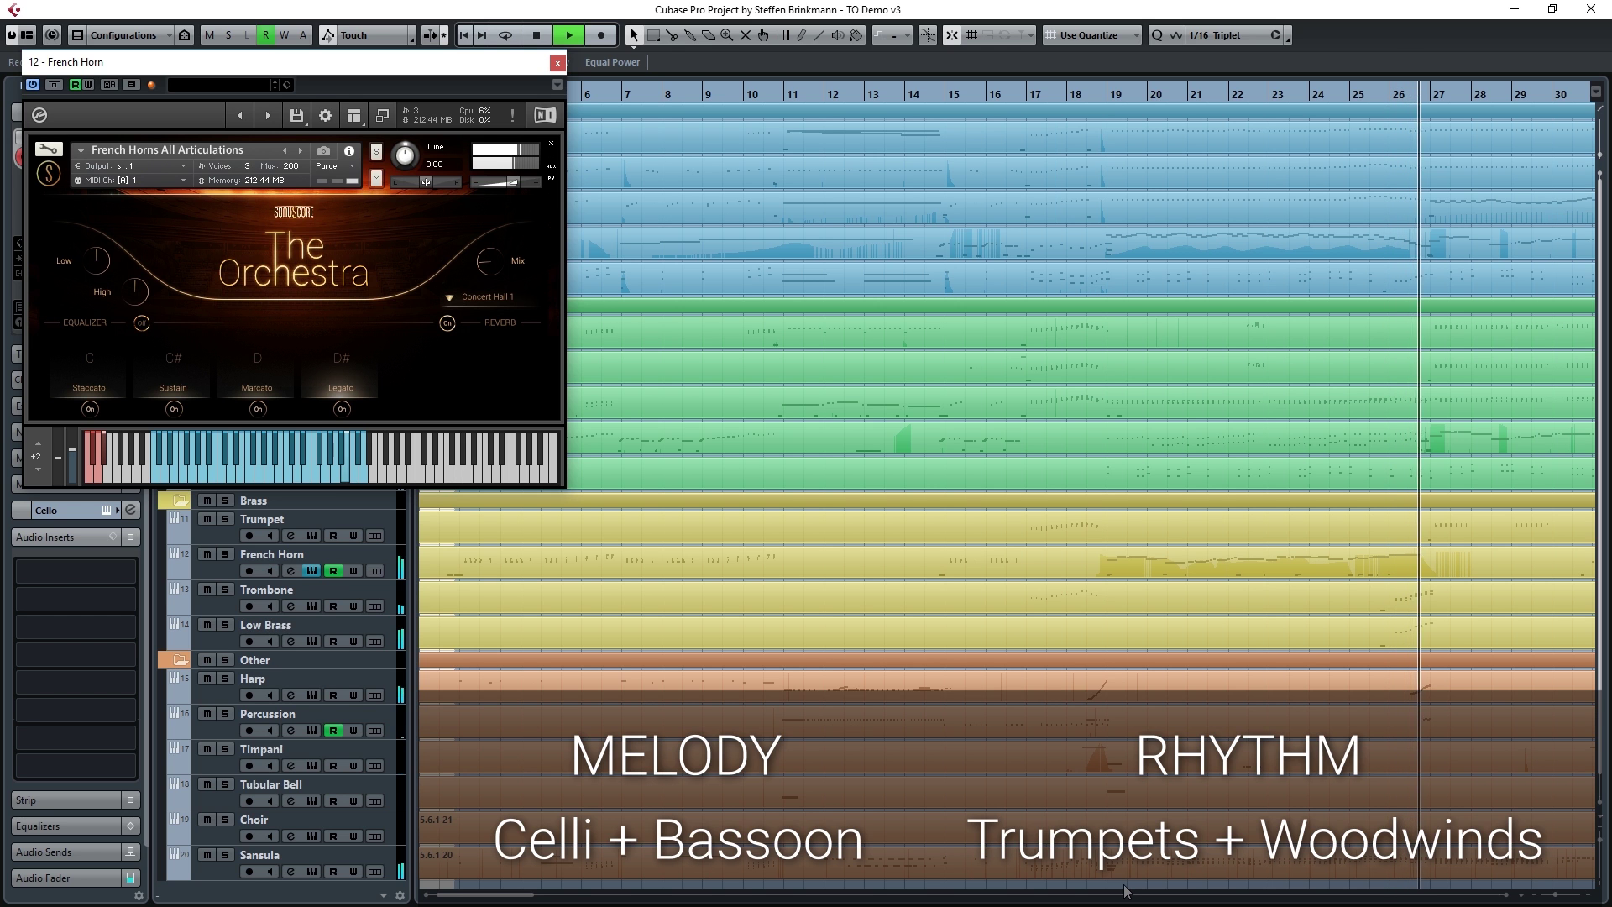
click(1125, 891)
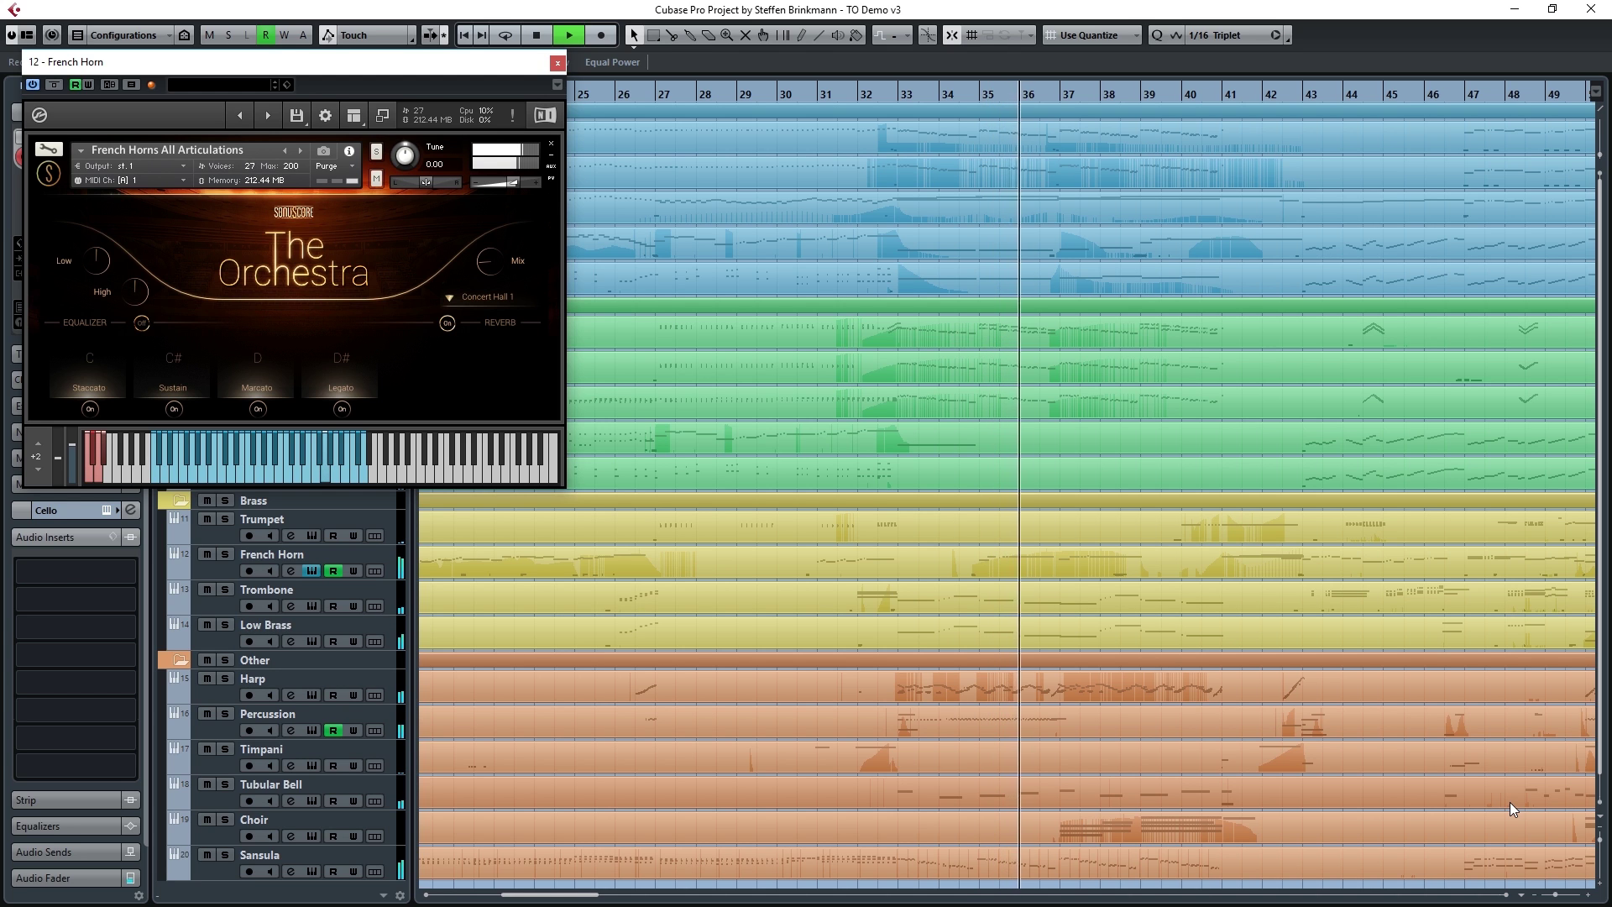
key(space)
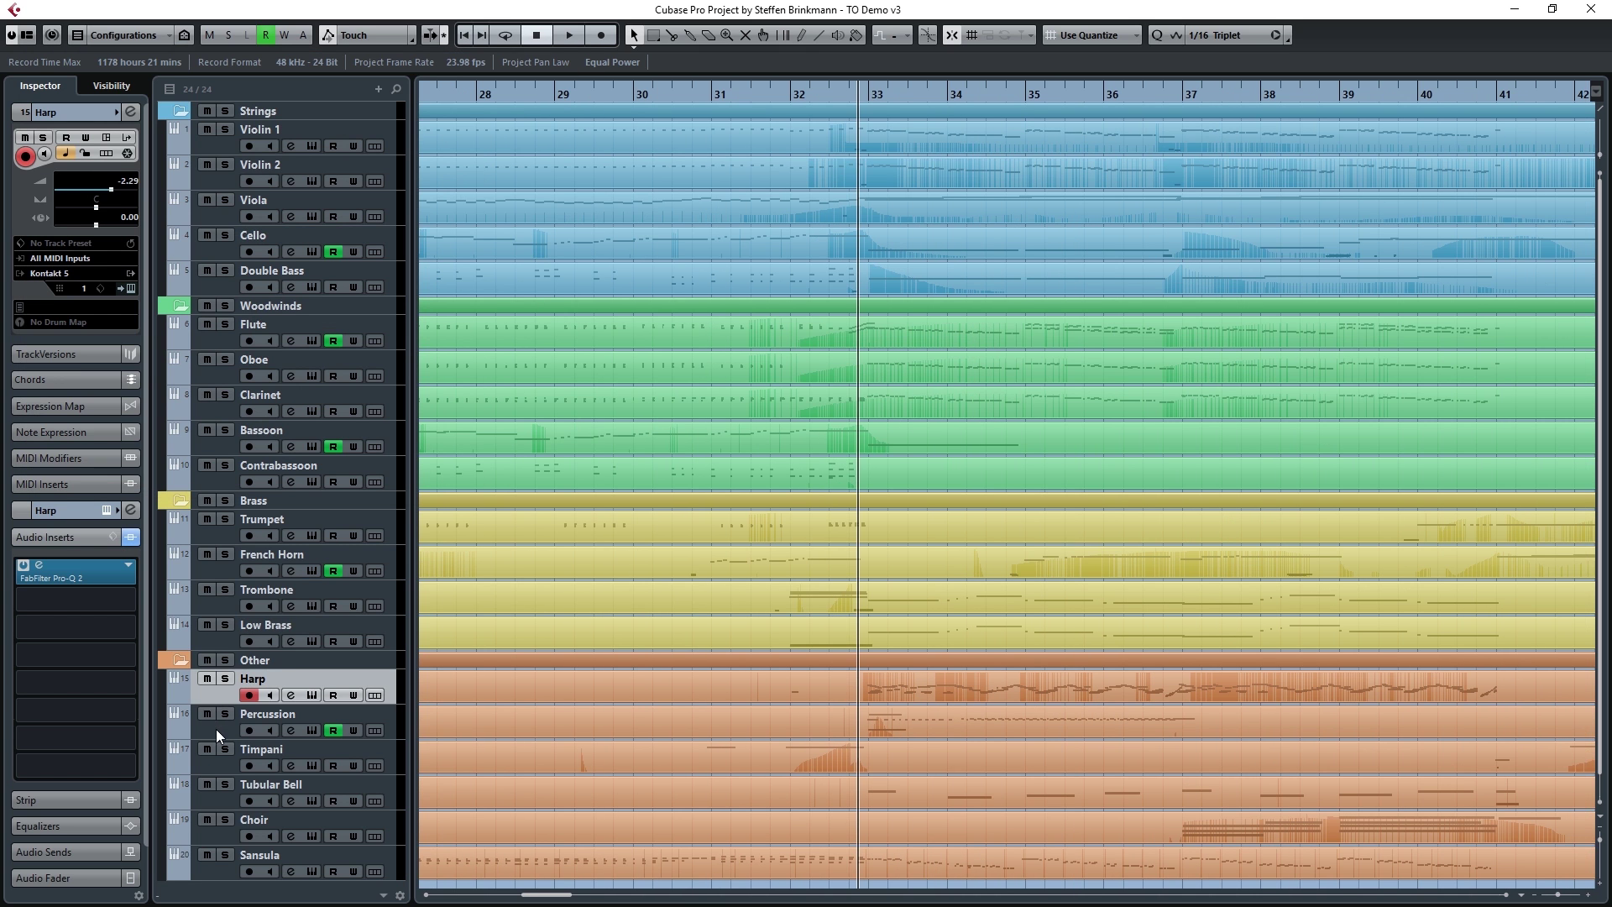
Step: Solo Harp, Percussion and Tubular Bell, and play their parts together in the Key Editor from just before bar 33 to past bar 38
ctrl+click(223, 793)
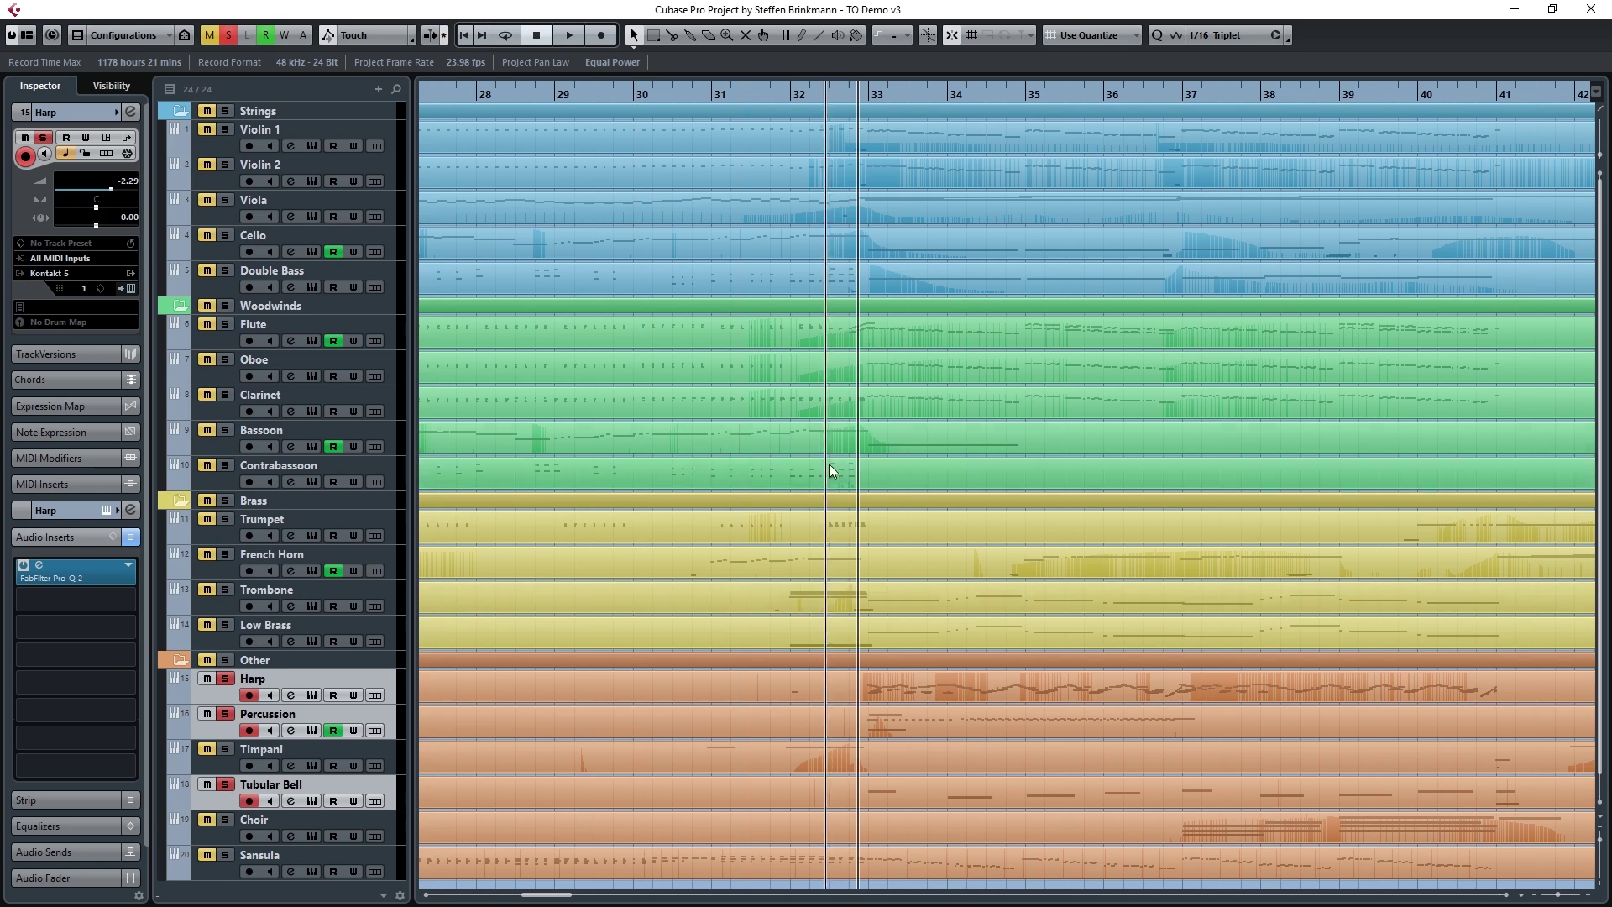
click(873, 687)
shift+click(923, 722)
shift+click(946, 782)
double_click(945, 784)
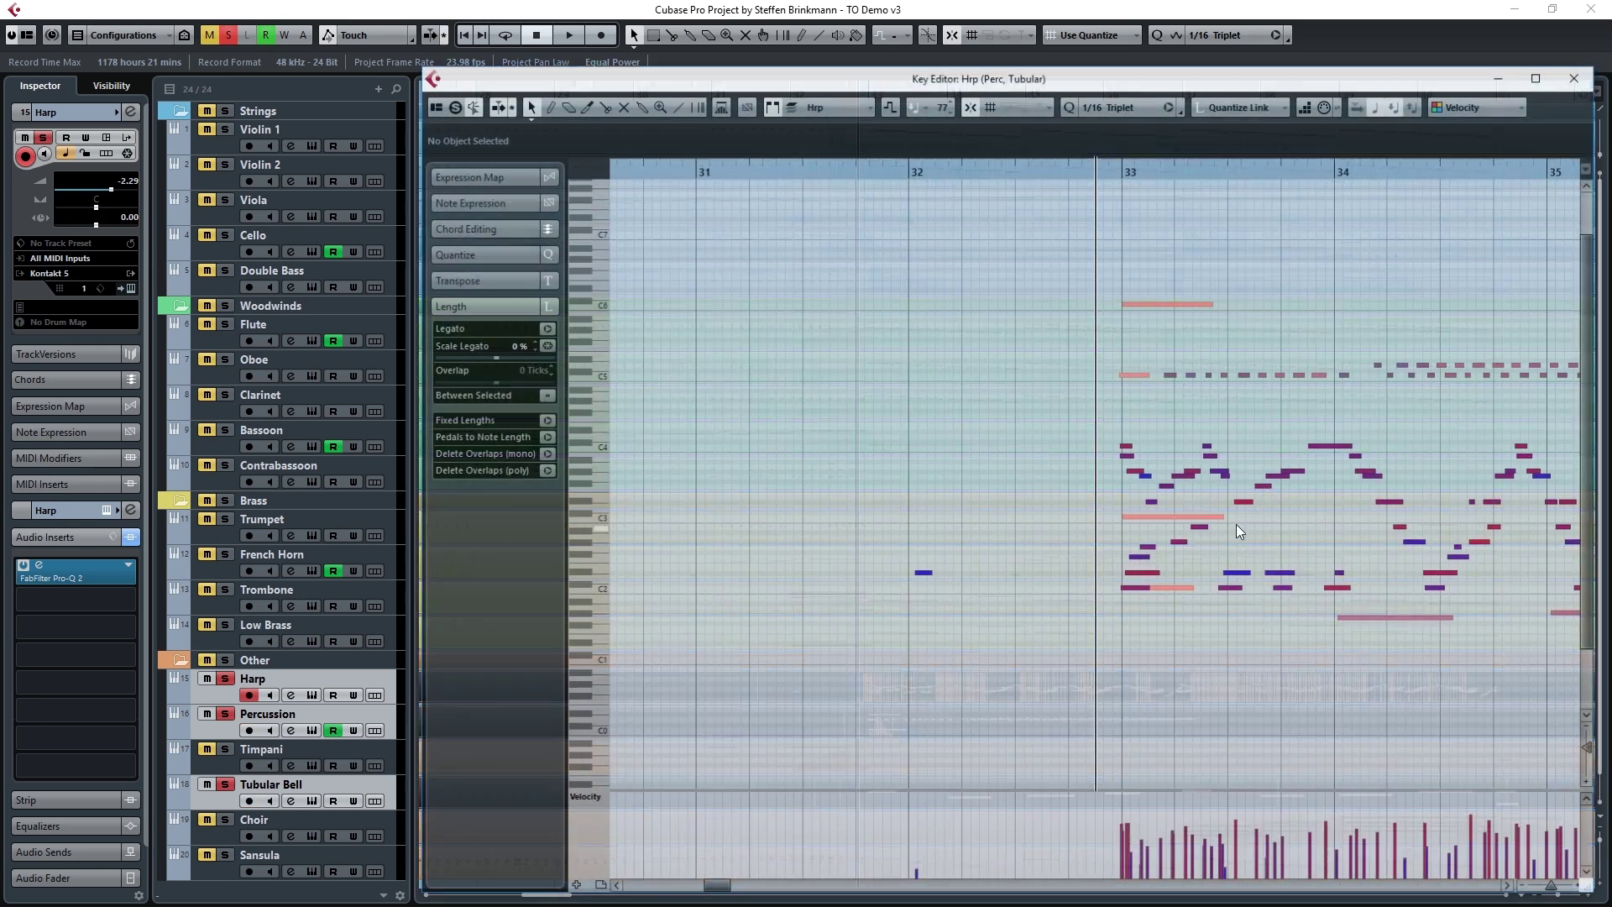
key(space)
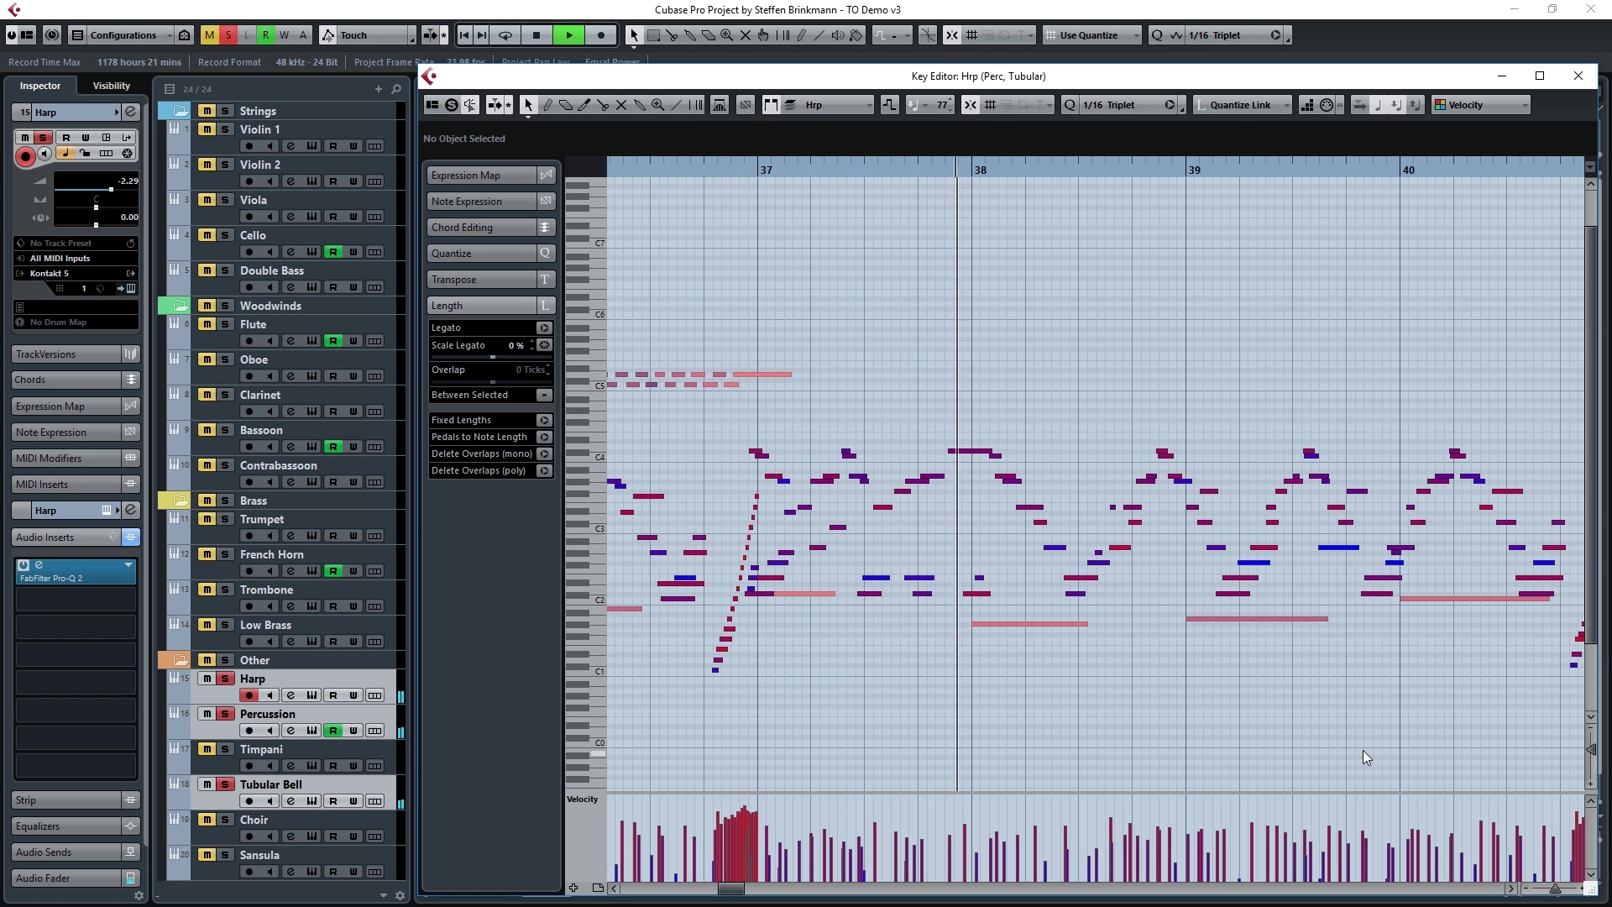
key(Return)
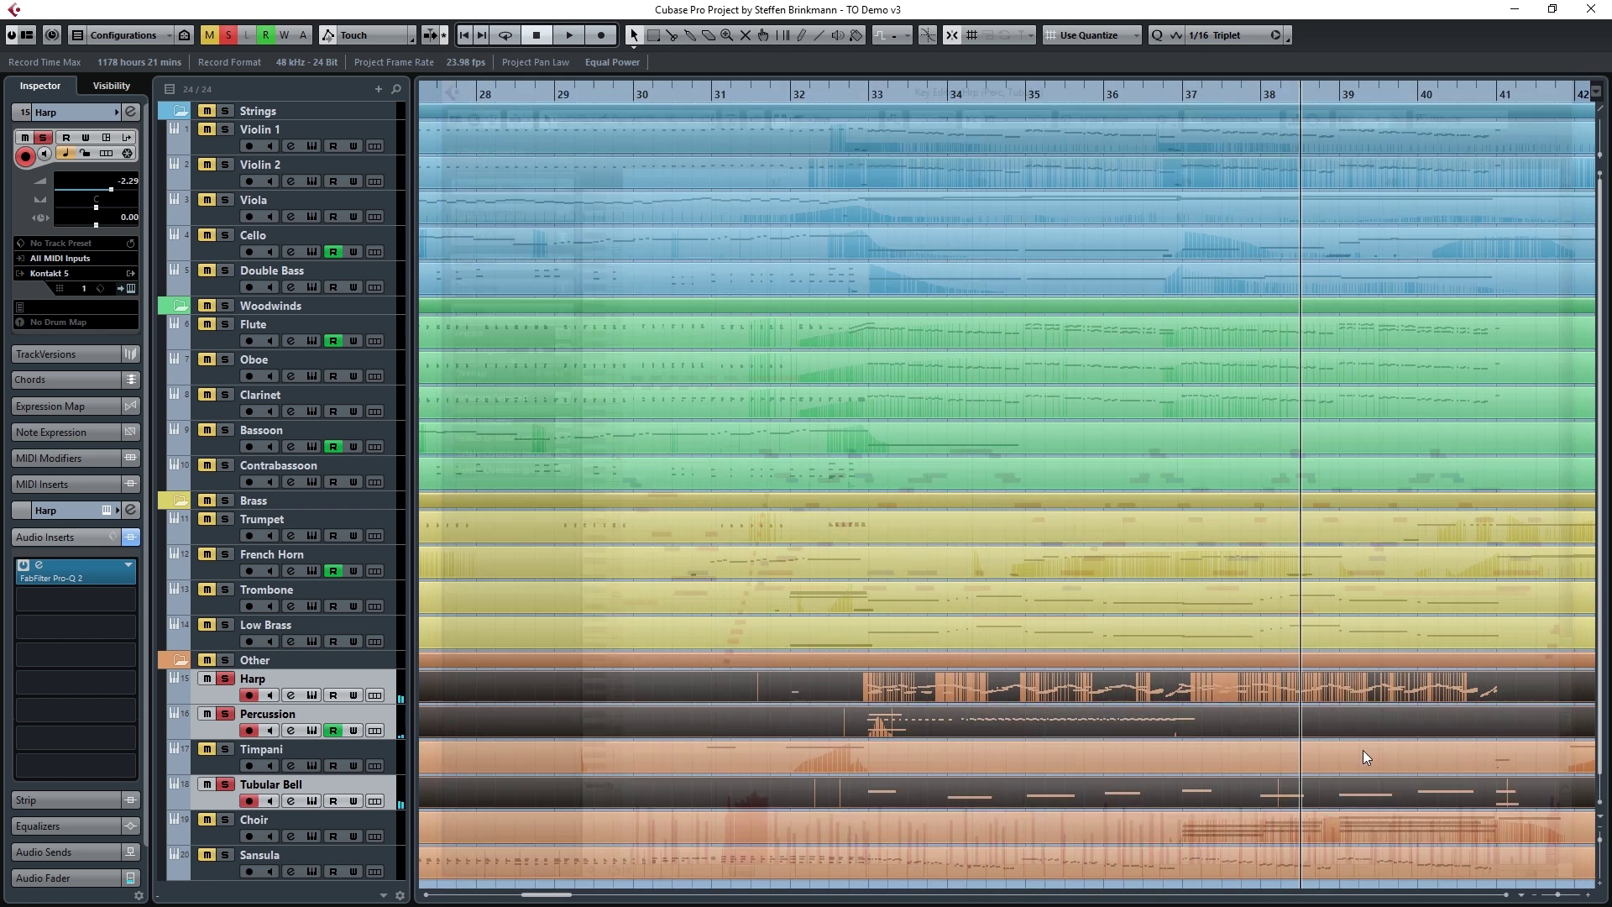
Step: Add Viola, Cello and Double Bass to the soloed tracks and set the playhead just before bar 33
click(227, 277)
shift+click(220, 253)
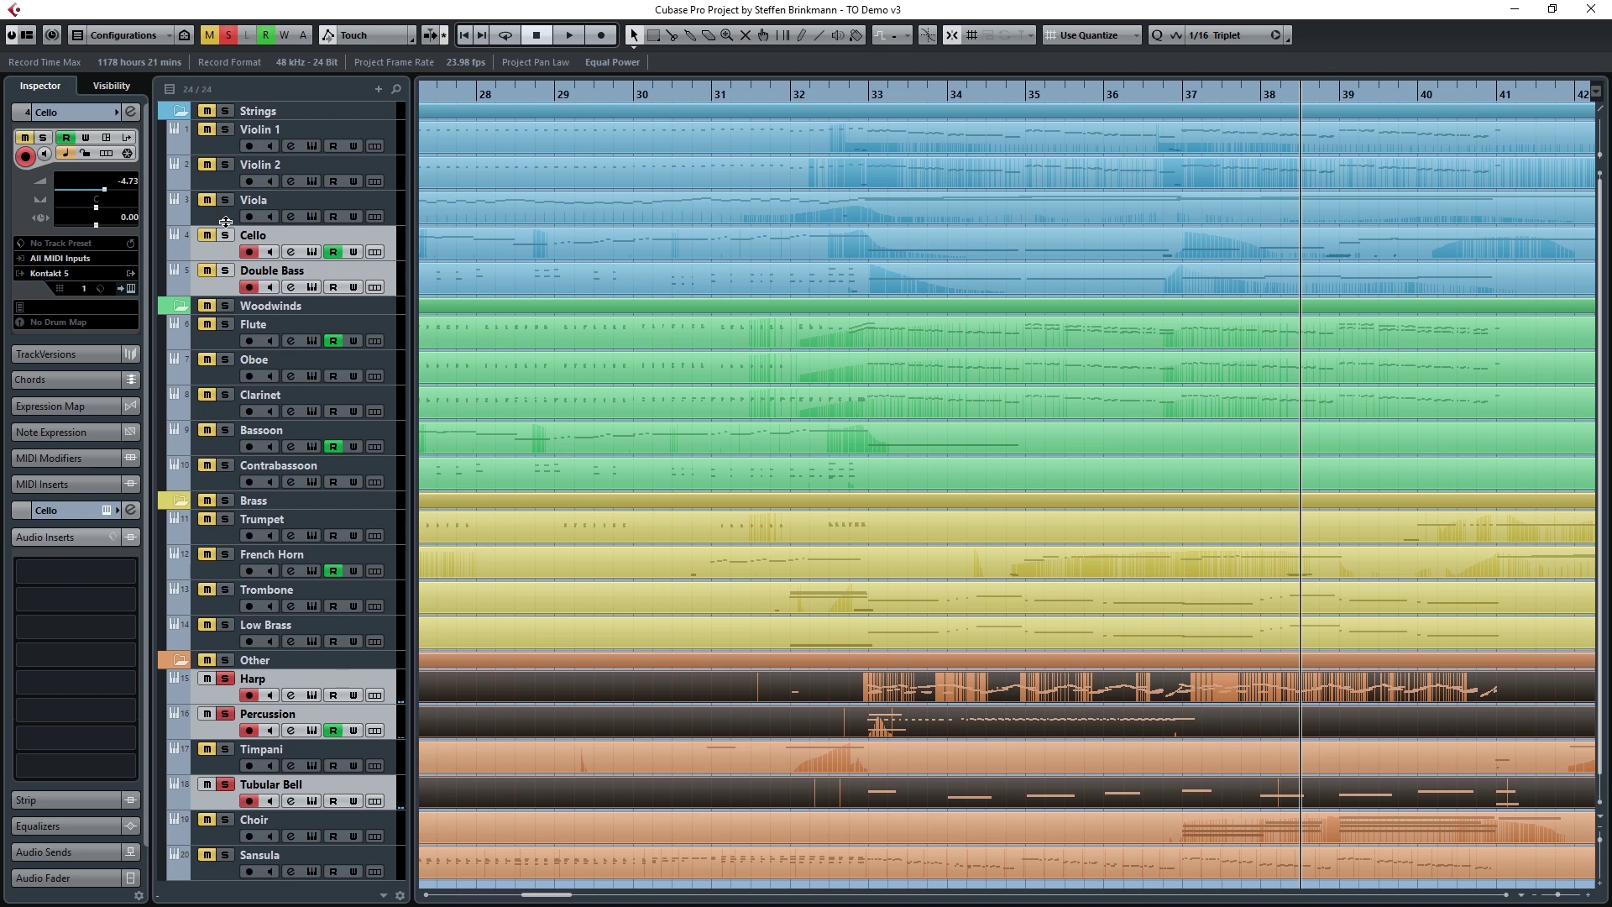
shift+click(227, 223)
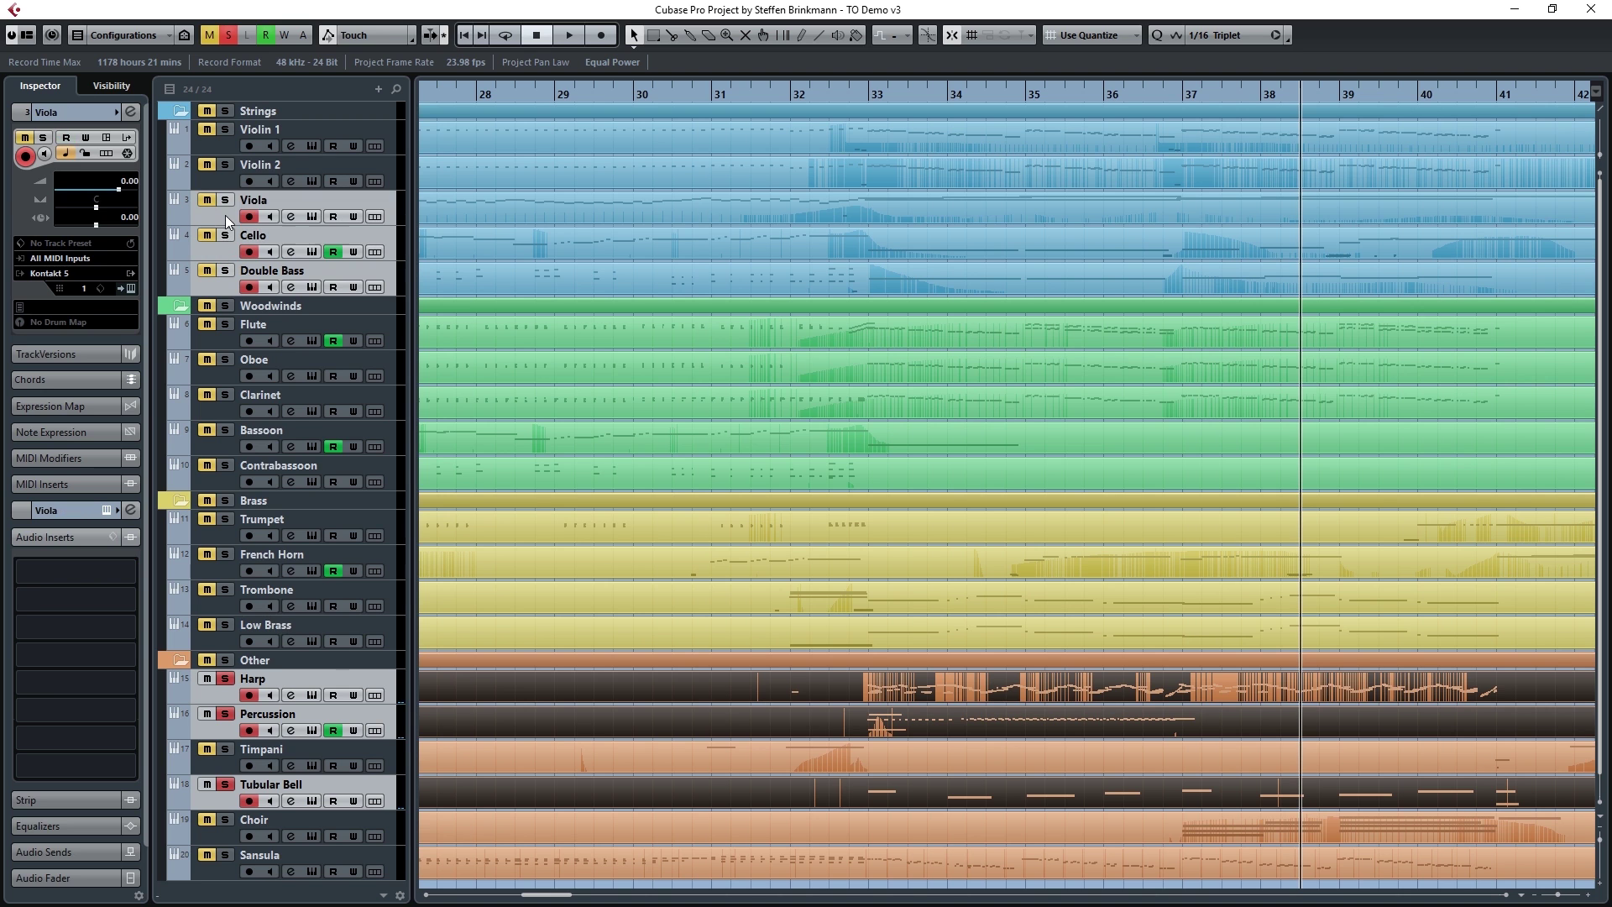
click(863, 92)
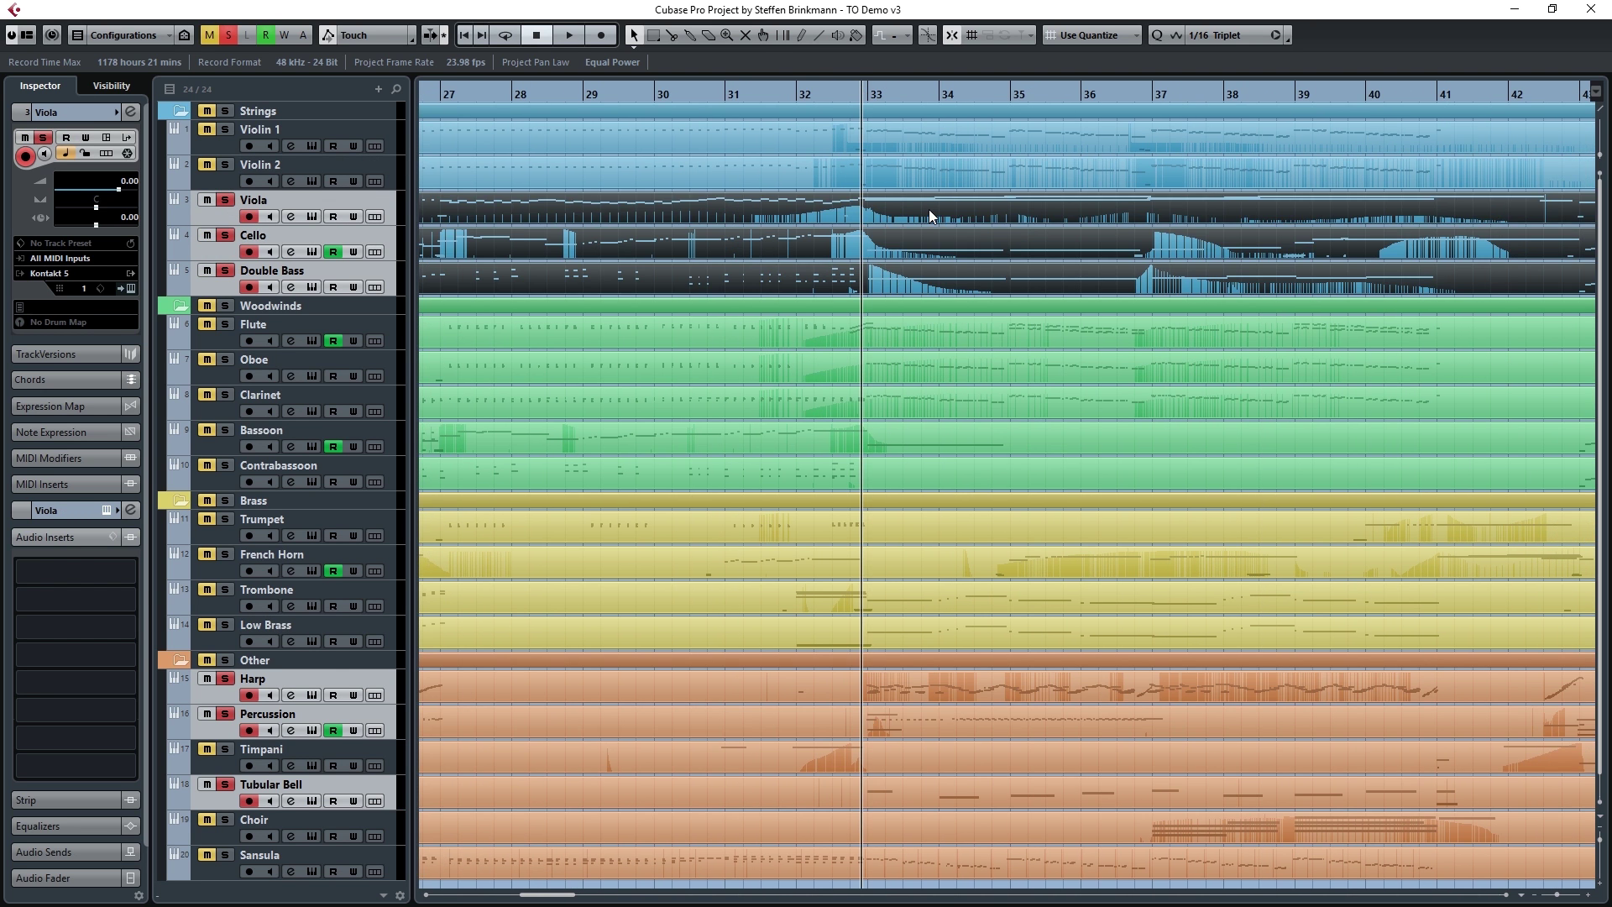
Step: Open the Viola, Cello and Double Bass parts in the Key Editor, play to just before bar 38, and close the editor
double_click(929, 209)
key(space)
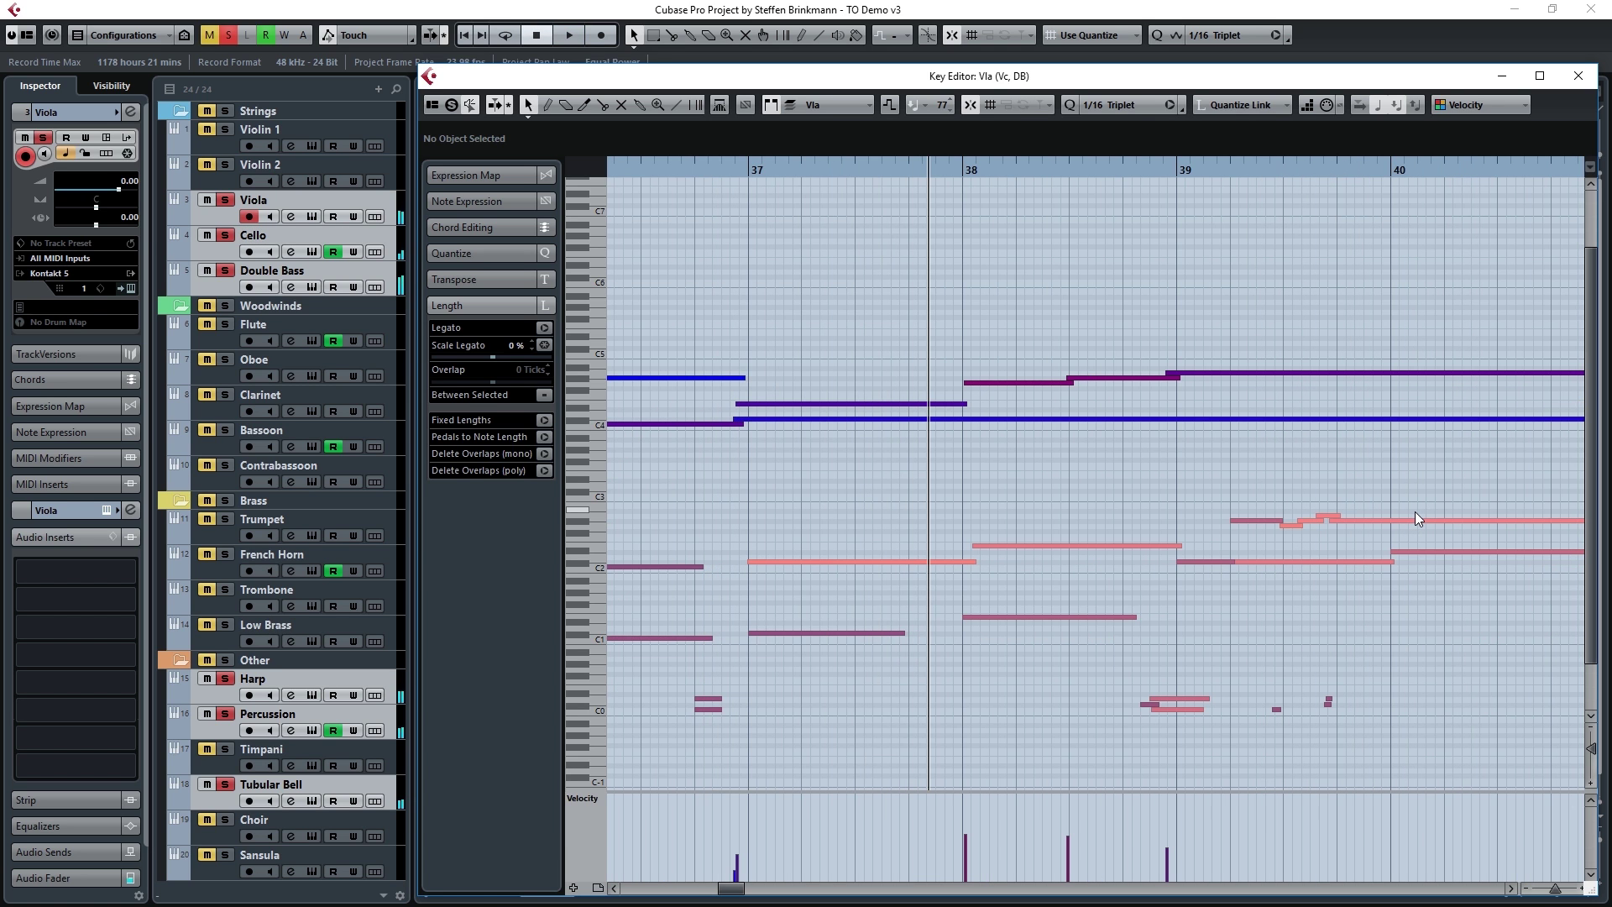
key(Return)
Step: Add Violin 1, Violin 2, Flute, Oboe, Clarinet and Sansula to the soloed tracks and return the playhead to just before bar 33
click(214, 173)
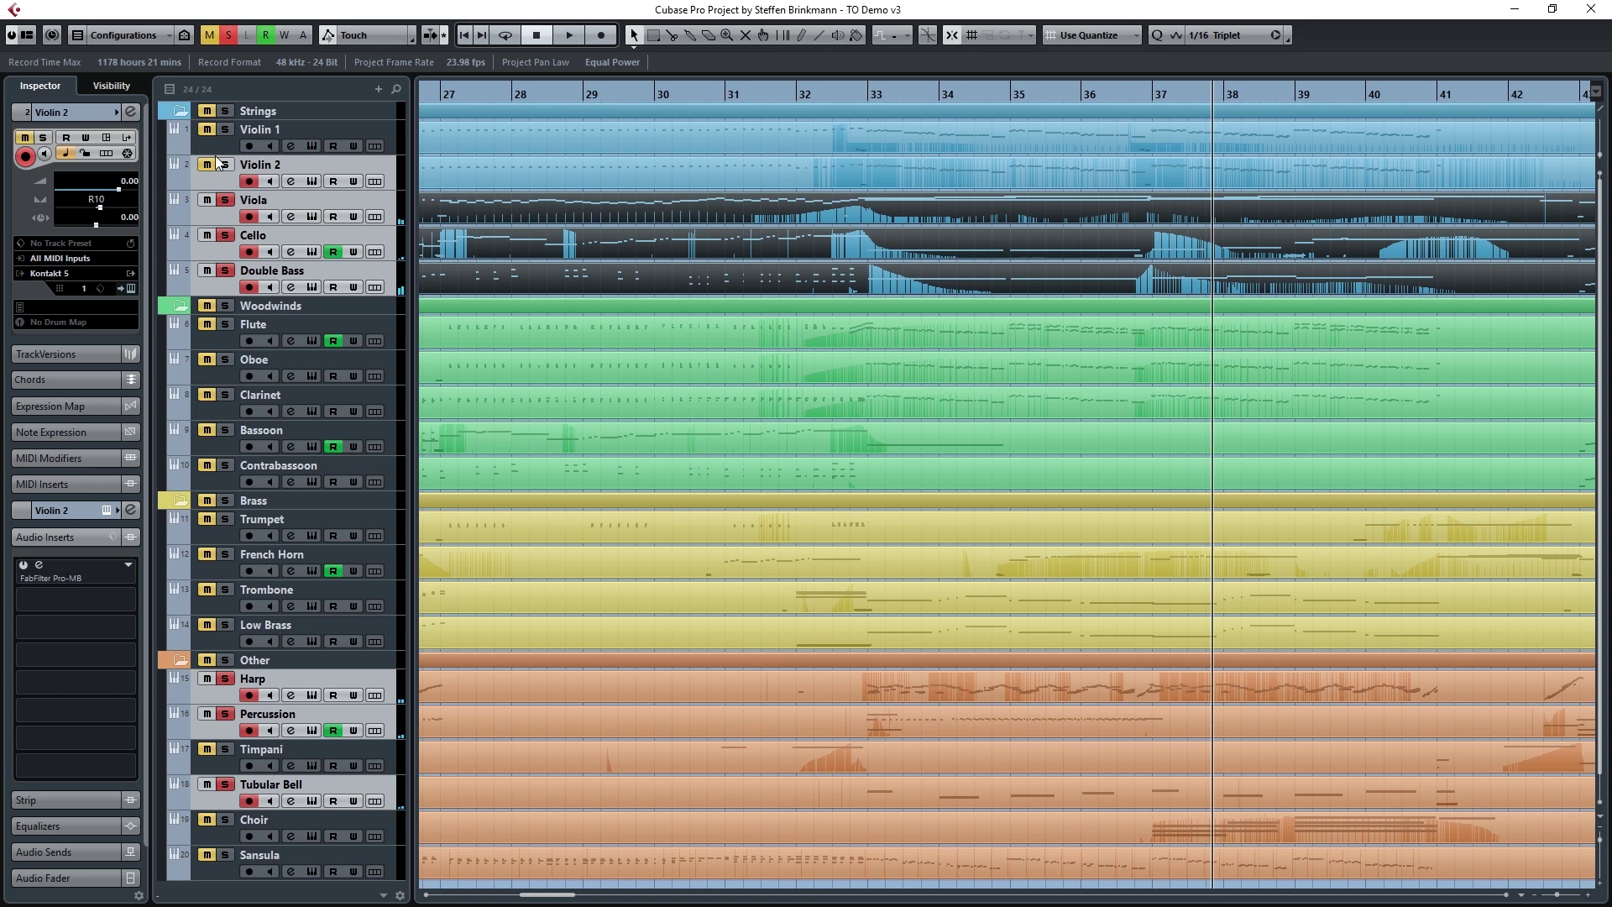
ctrl+click(210, 339)
ctrl+click(214, 377)
ctrl+click(216, 406)
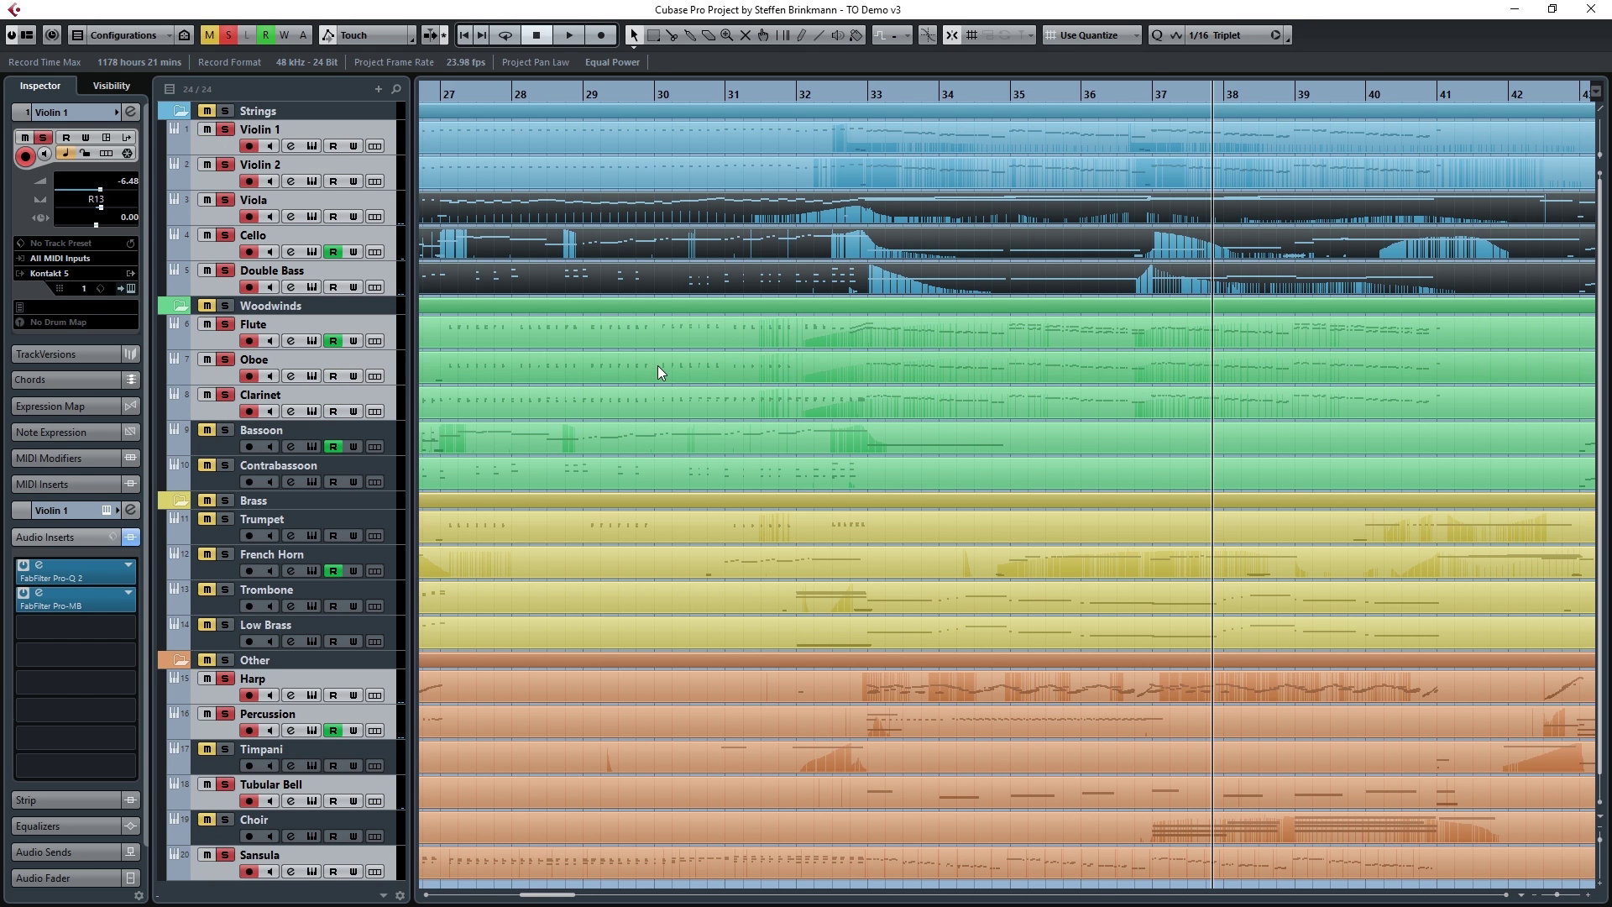
click(859, 91)
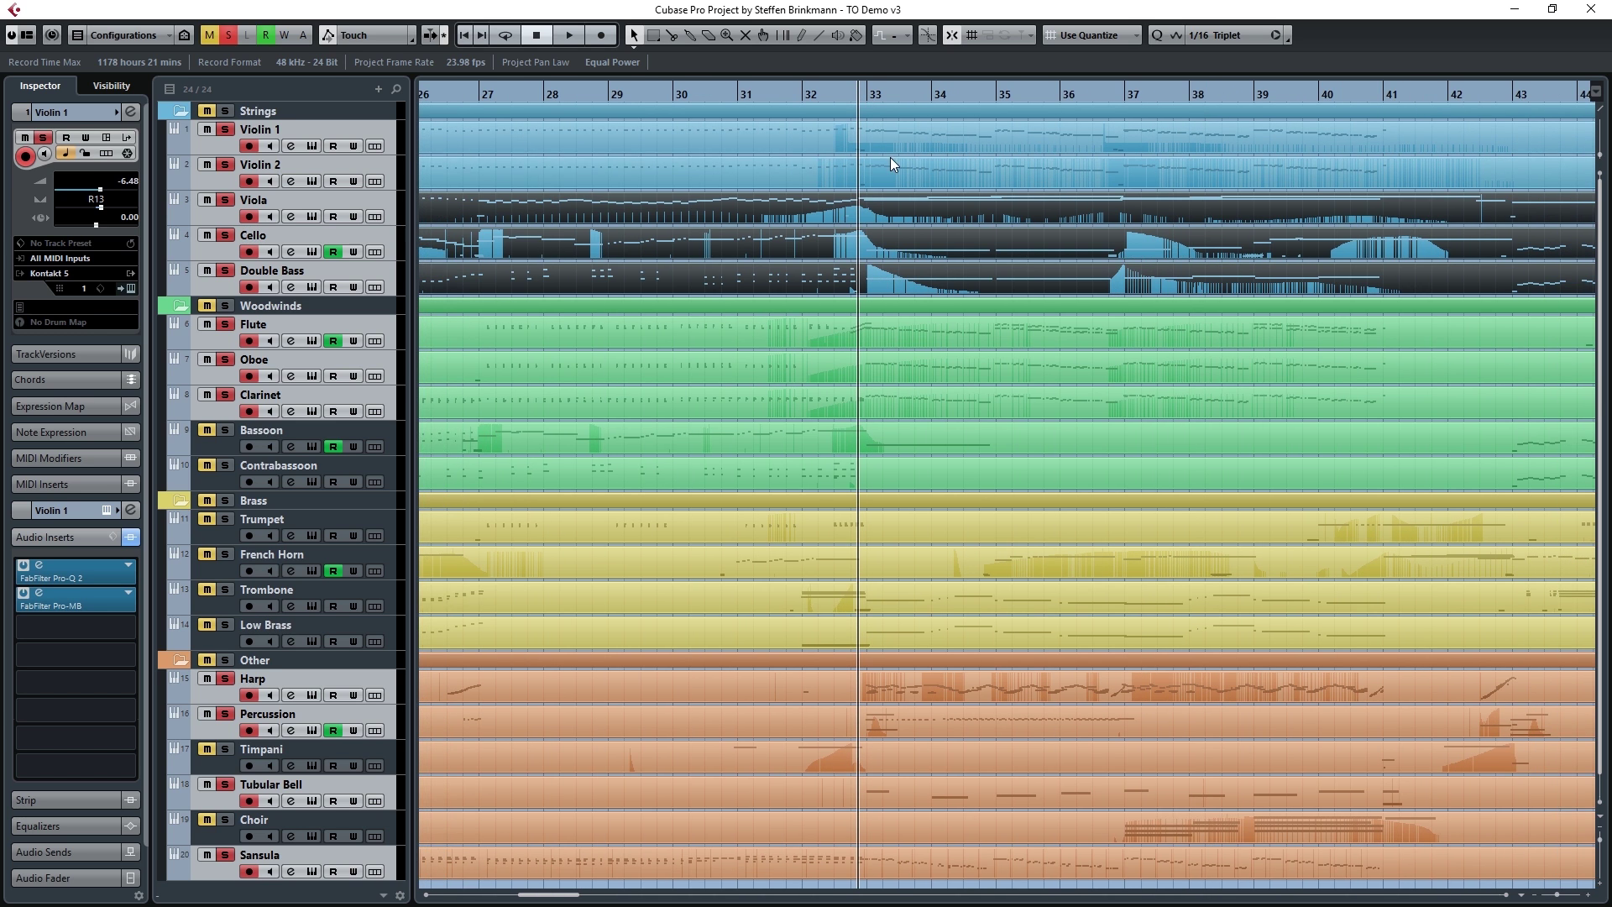
Step: Play all soloed tracks in the arrangement from just before bar 33 and stop just before bar 37
key(space)
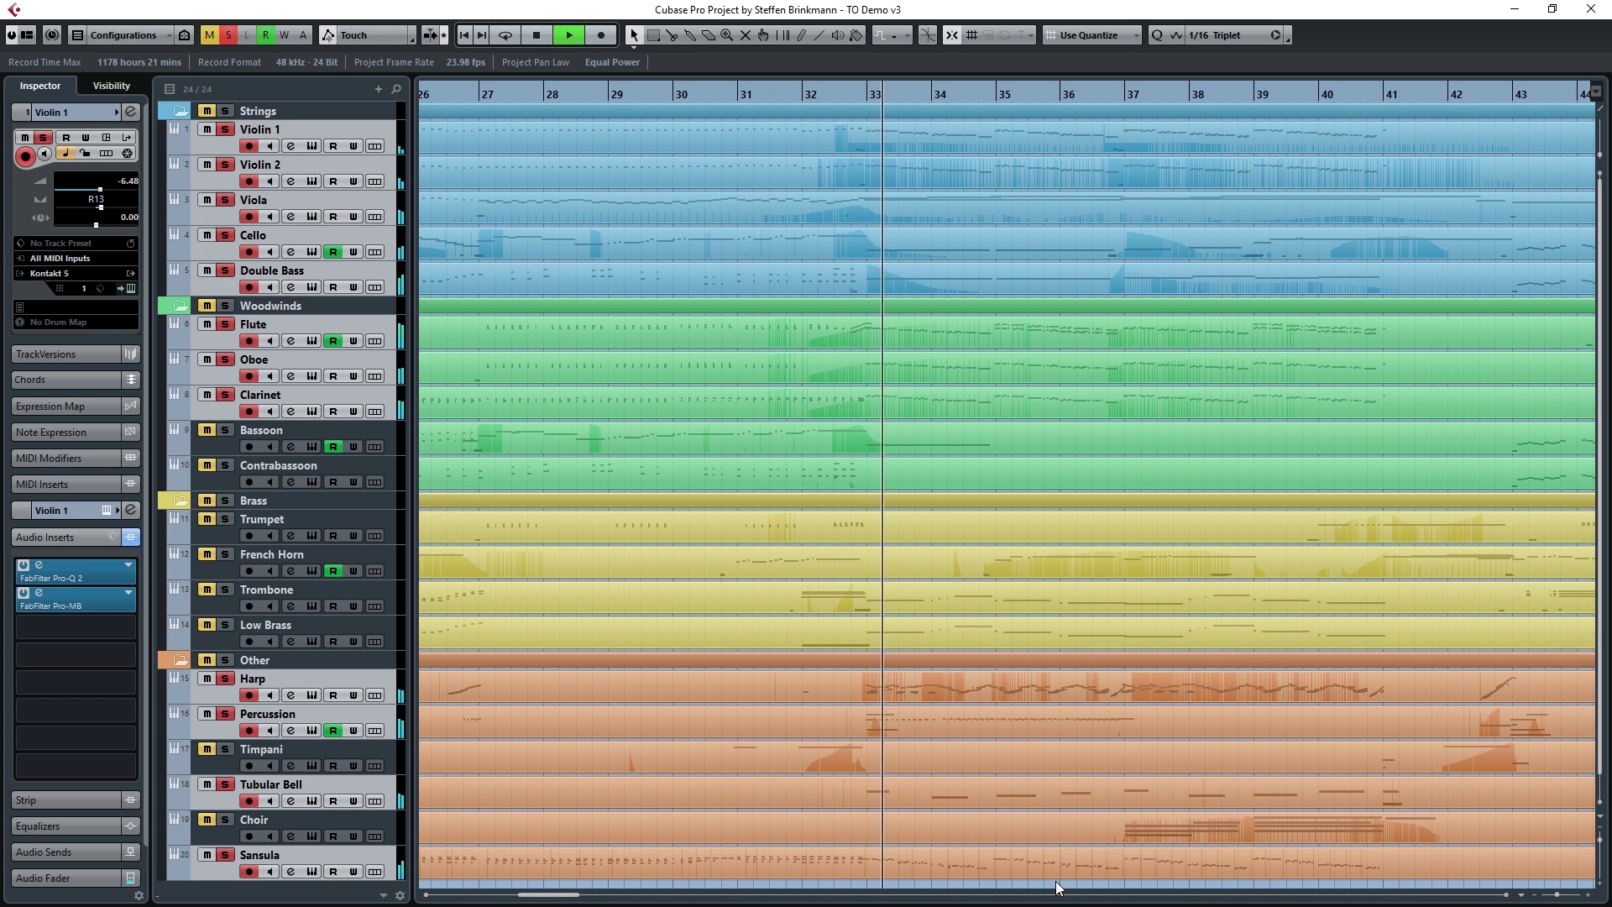
drag(1059, 886, 829, 888)
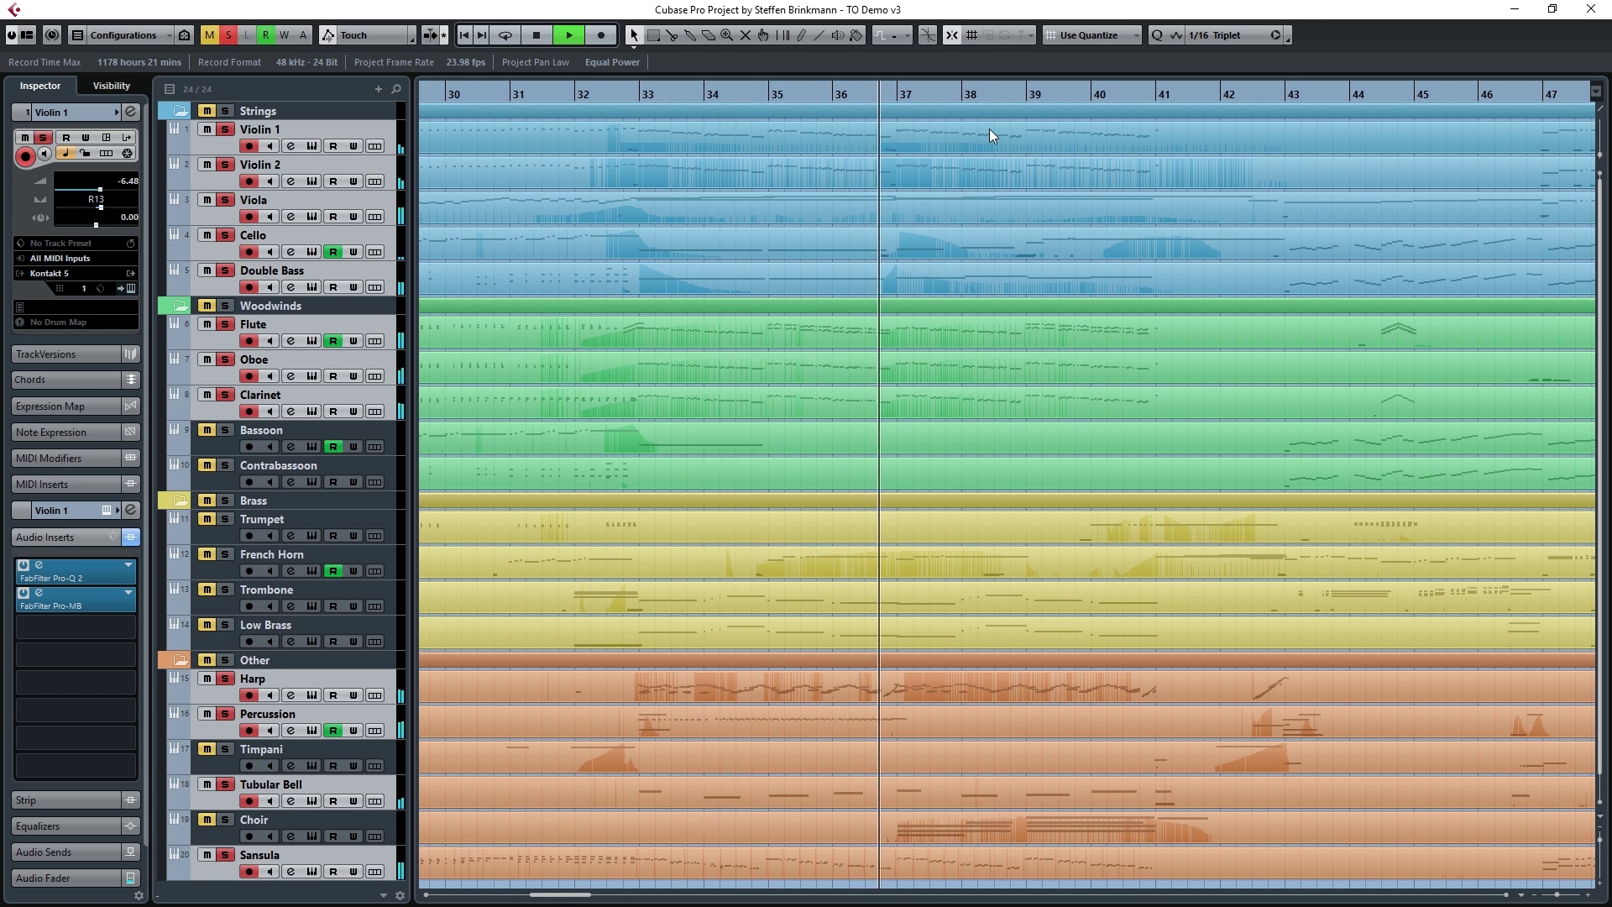
key(space)
Step: Open the Violin 1, Violin 2, Flute, Oboe, Clarinet and Sansula parts together in the Key Editor and play up to just before bar 37
click(990, 153)
shift+click(984, 173)
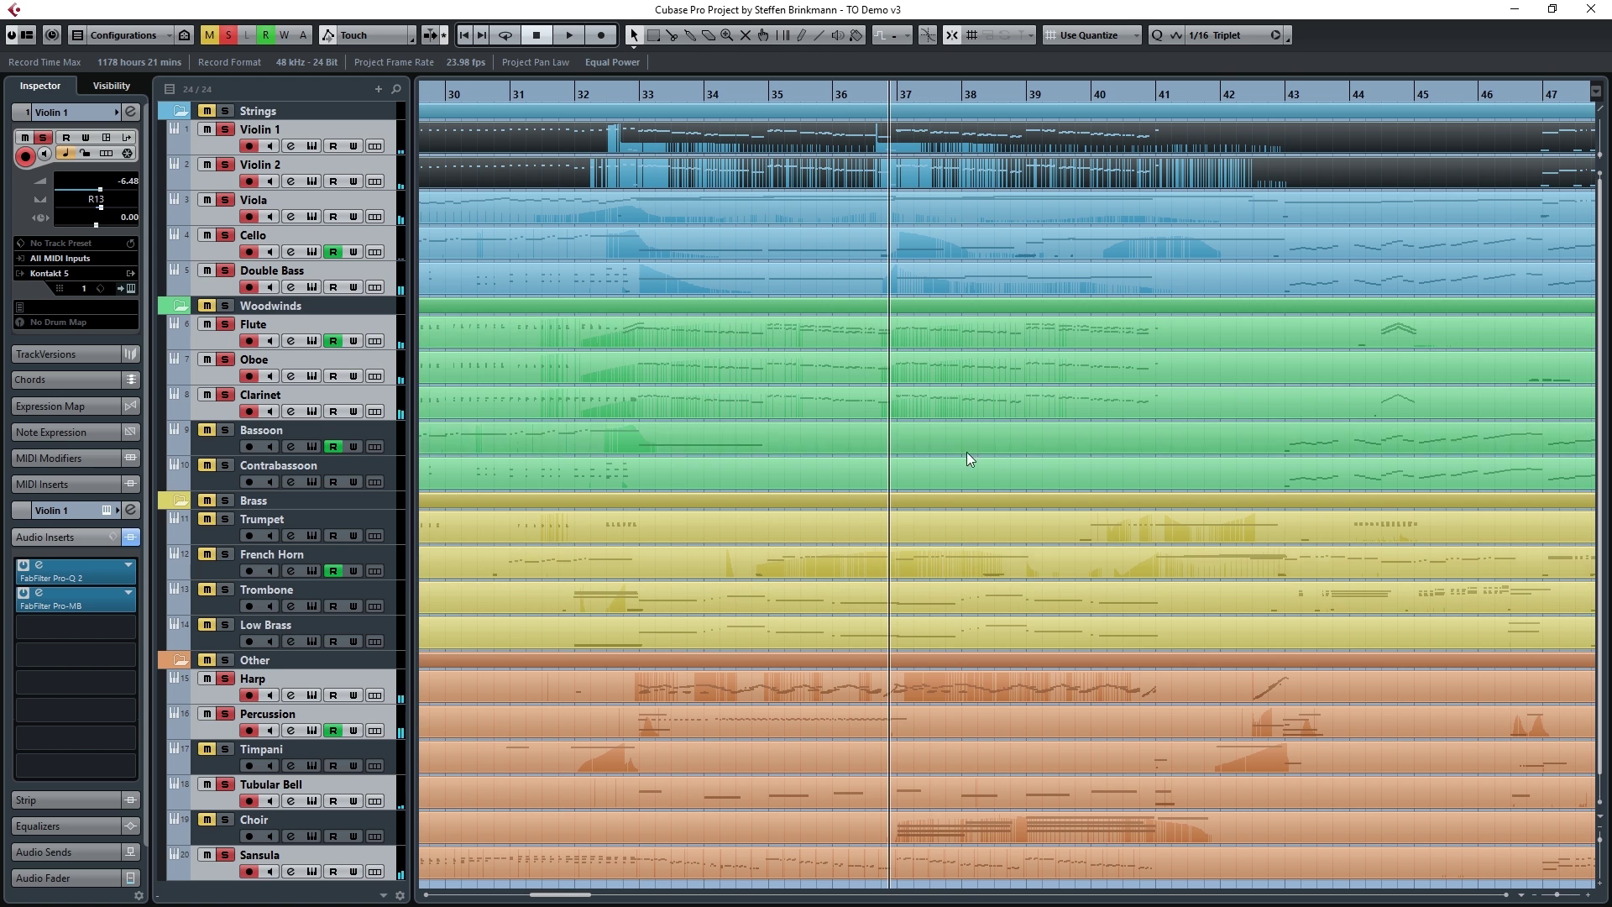
shift+click(965, 336)
shift+click(959, 371)
shift+click(956, 410)
shift+click(949, 863)
double_click(949, 863)
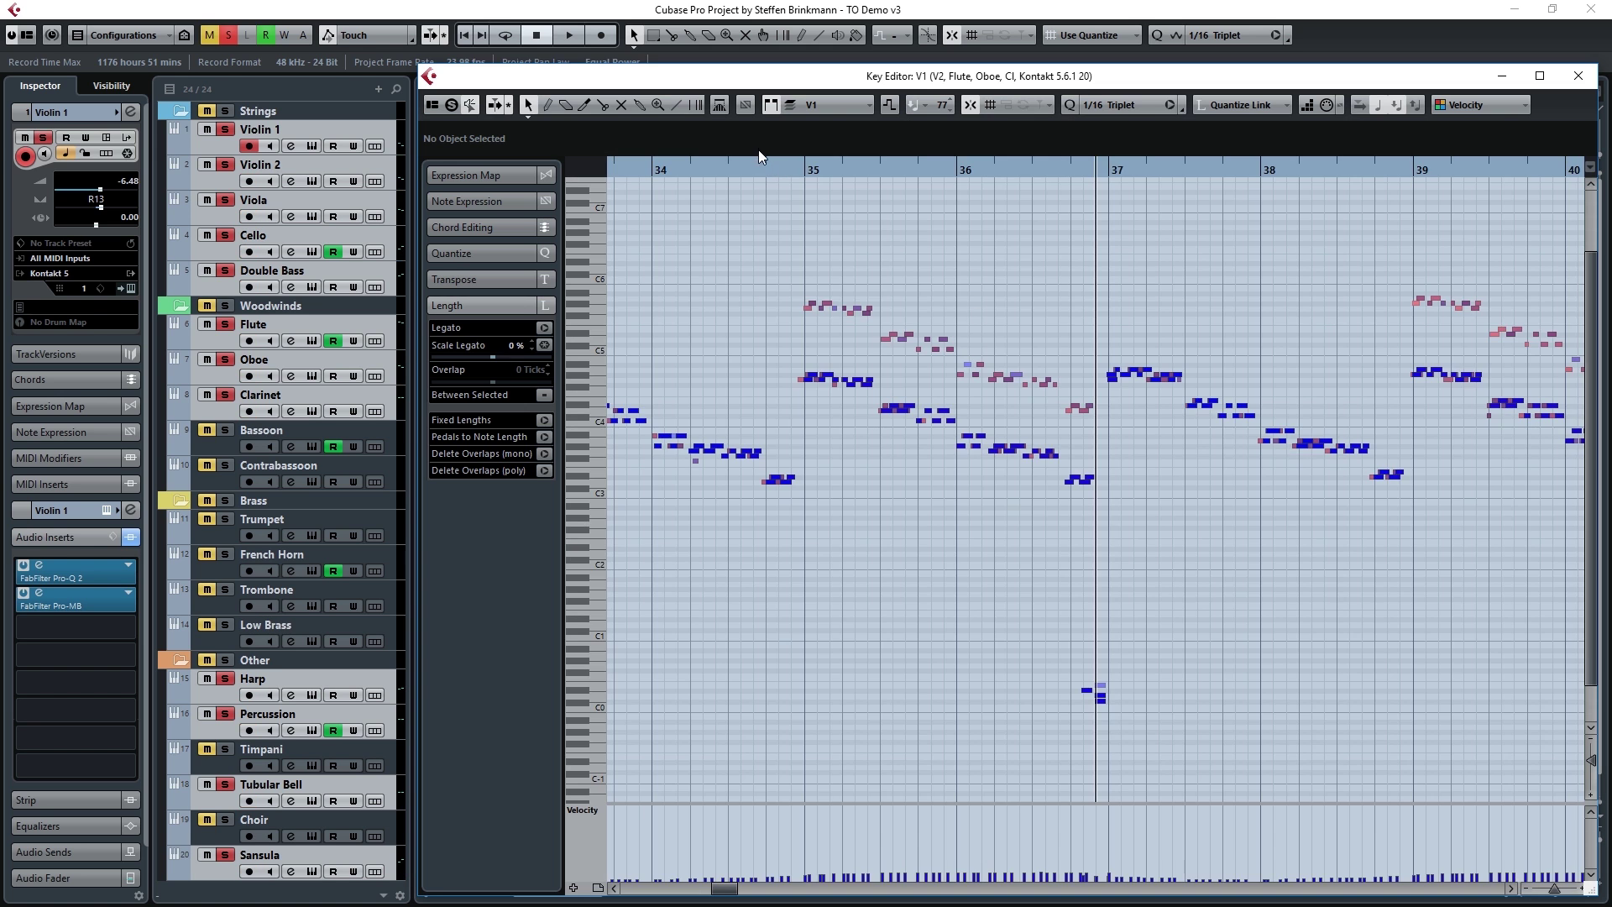
key(space)
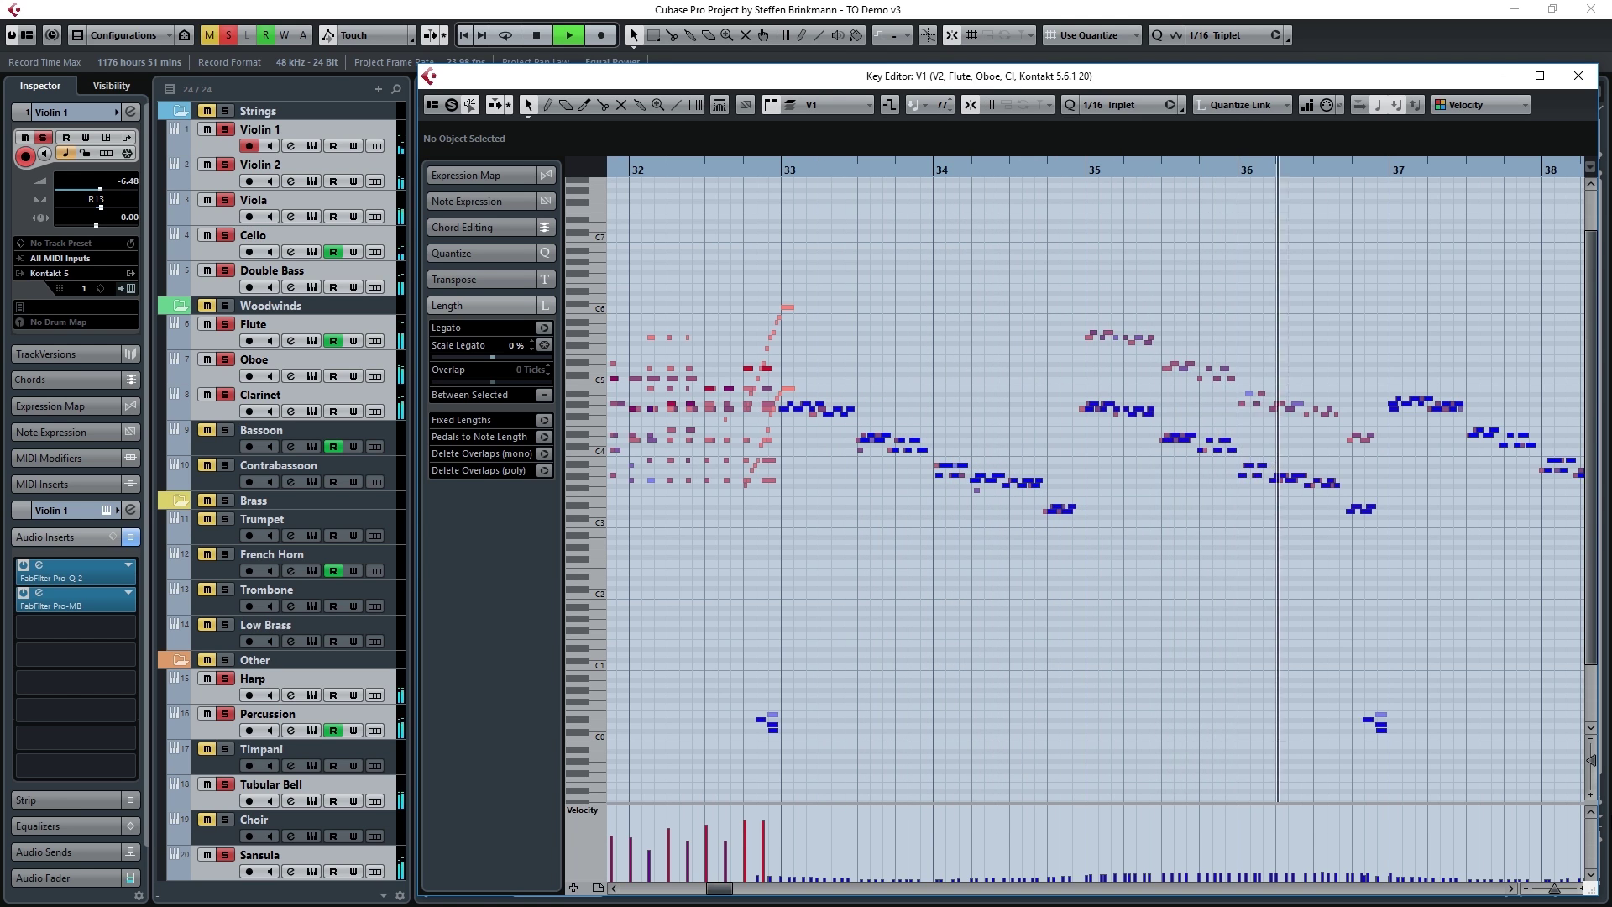
key(space)
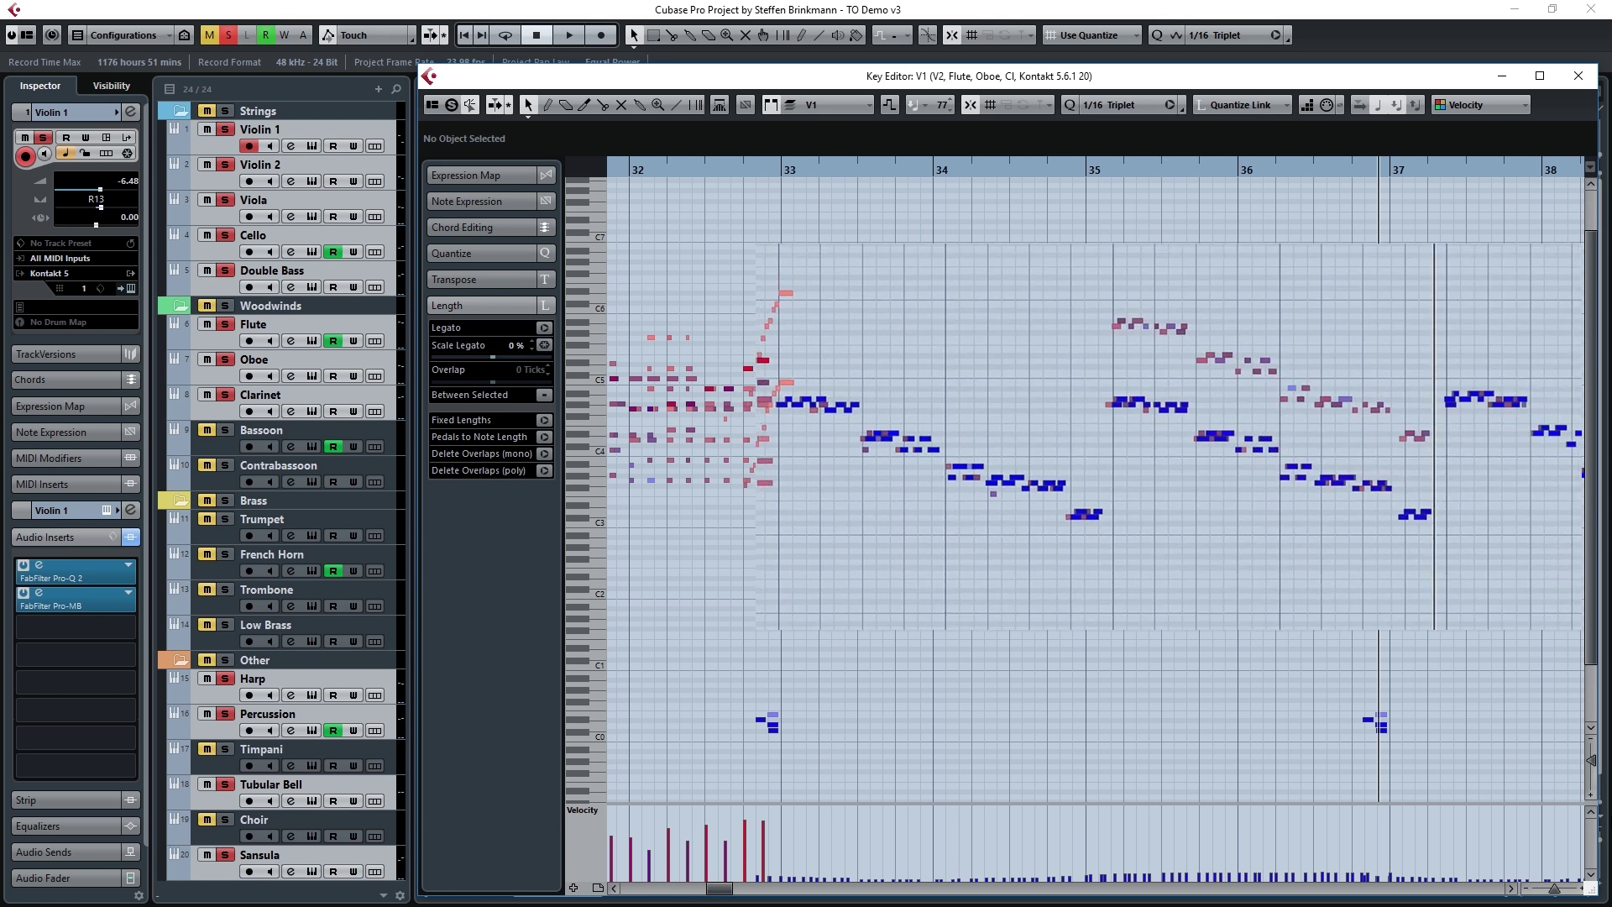
Step: Solo only French Horn, Trombone and Low Brass, and open their parts together in the Key Editor
click(209, 576)
ctrl+click(221, 634)
click(224, 626)
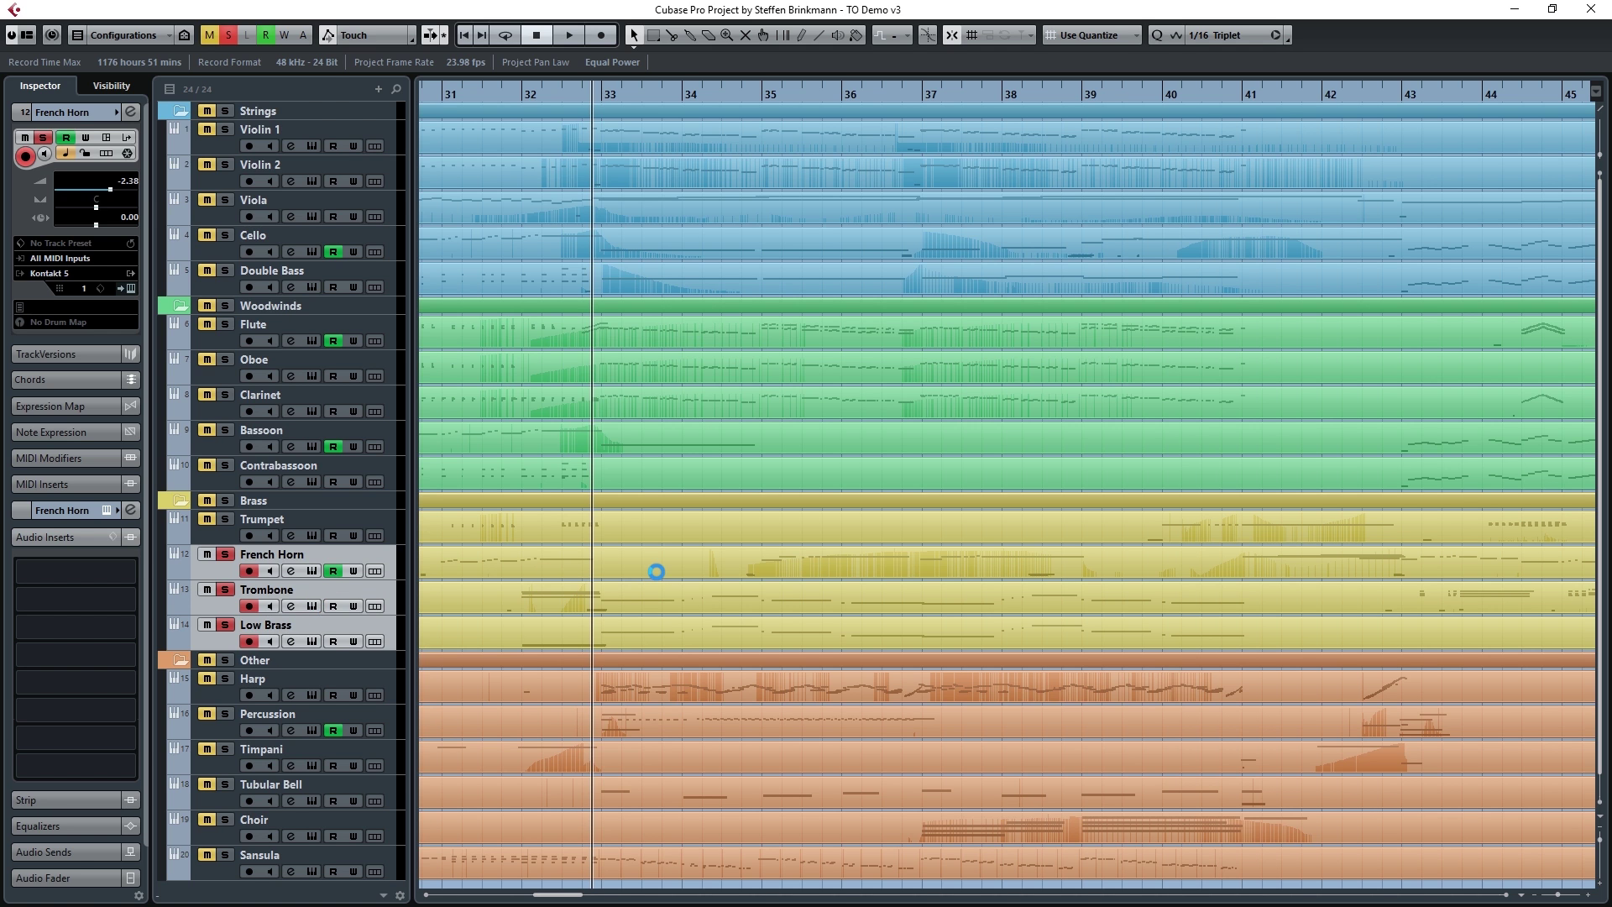
drag(656, 572, 659, 628)
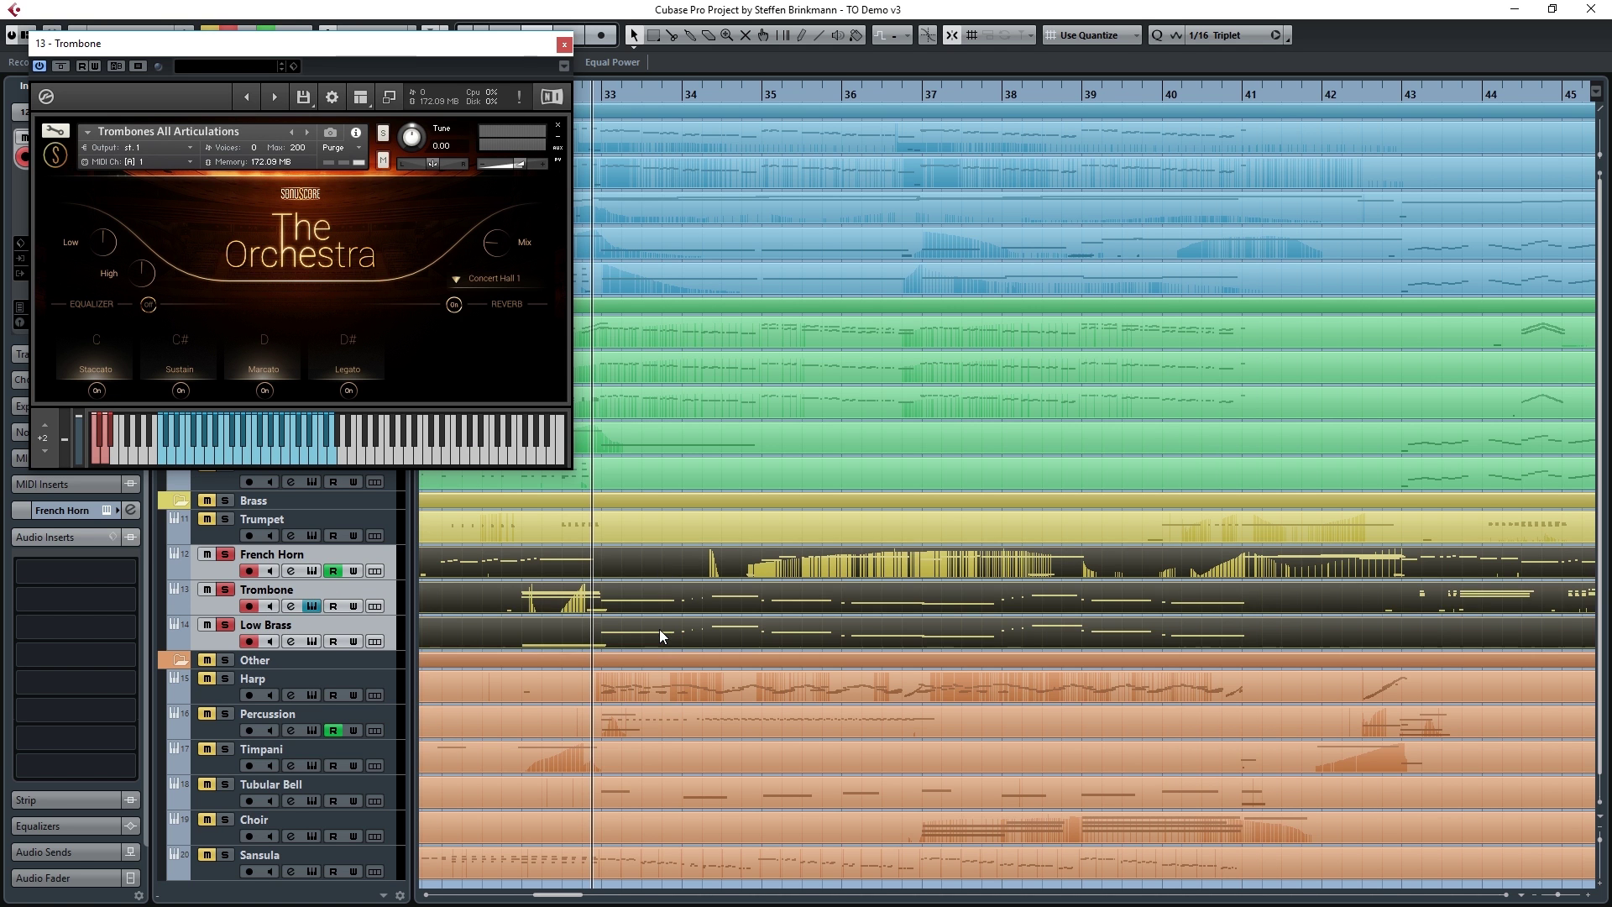
double_click(658, 628)
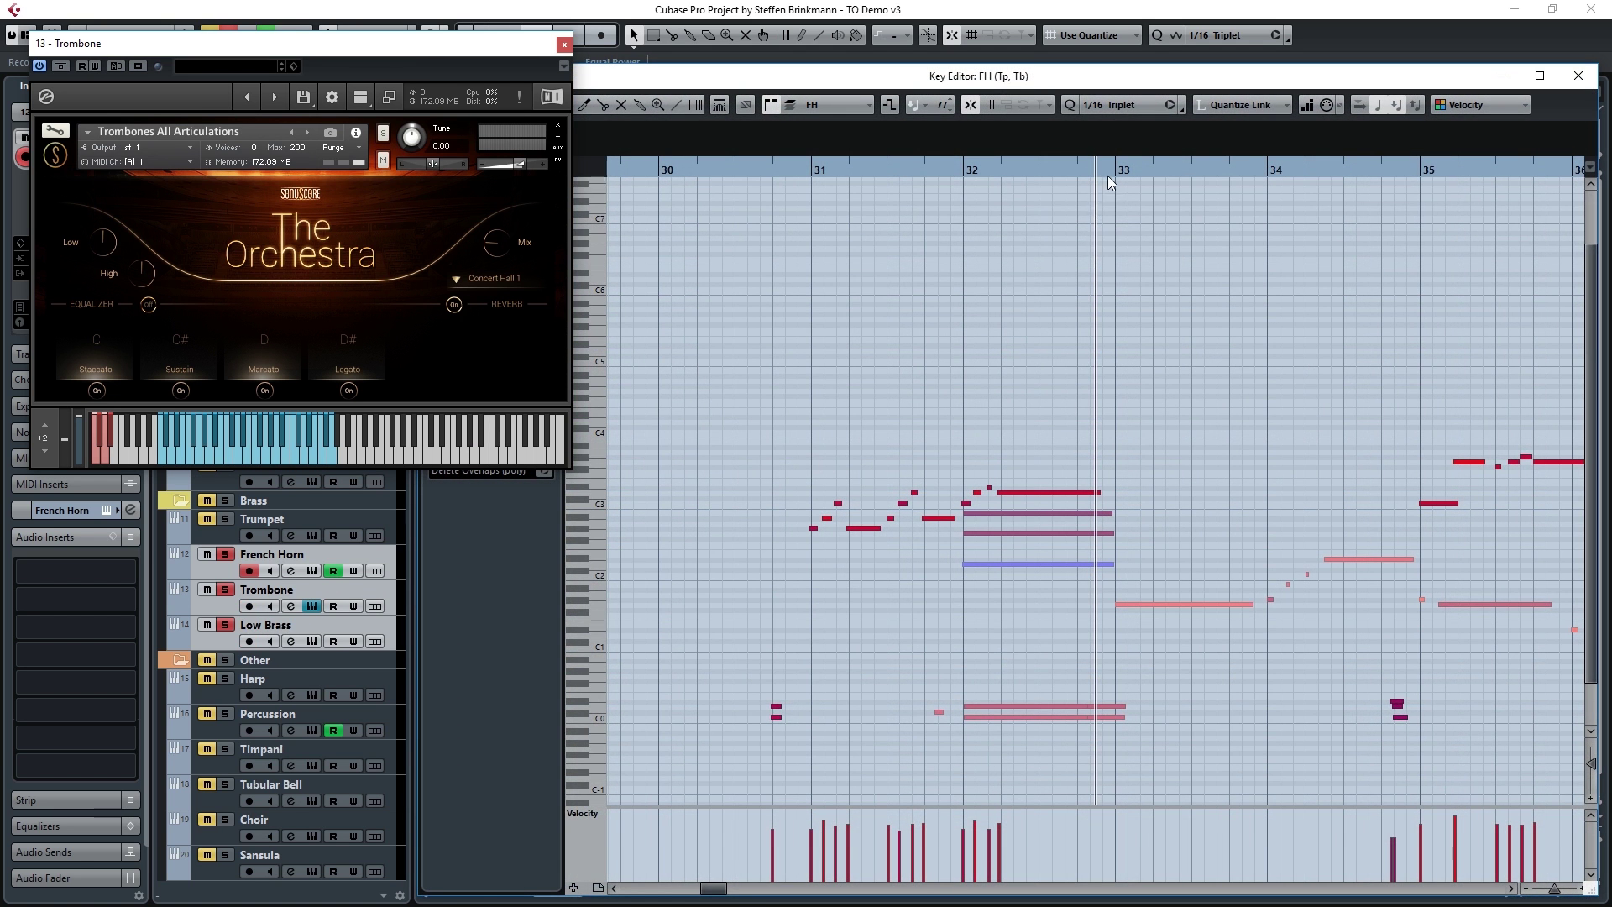
Step: Play the soloed brass parts up to just before bar 41, and close the Key Editor and the Trombone instrument window
scroll(1272, 334, right, 5)
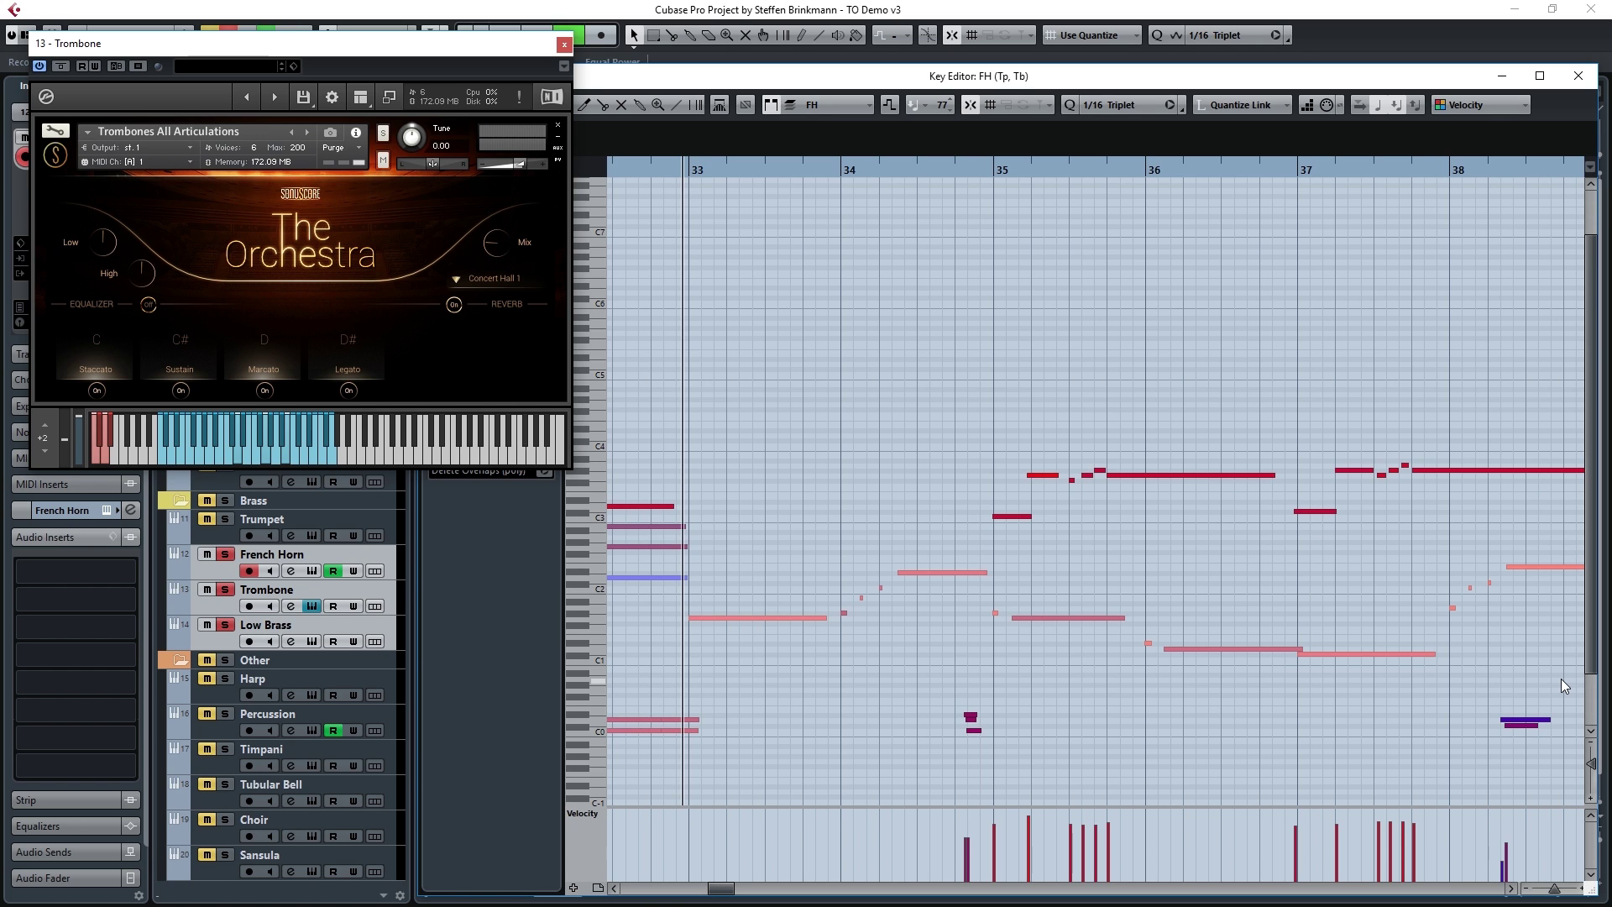
key(space)
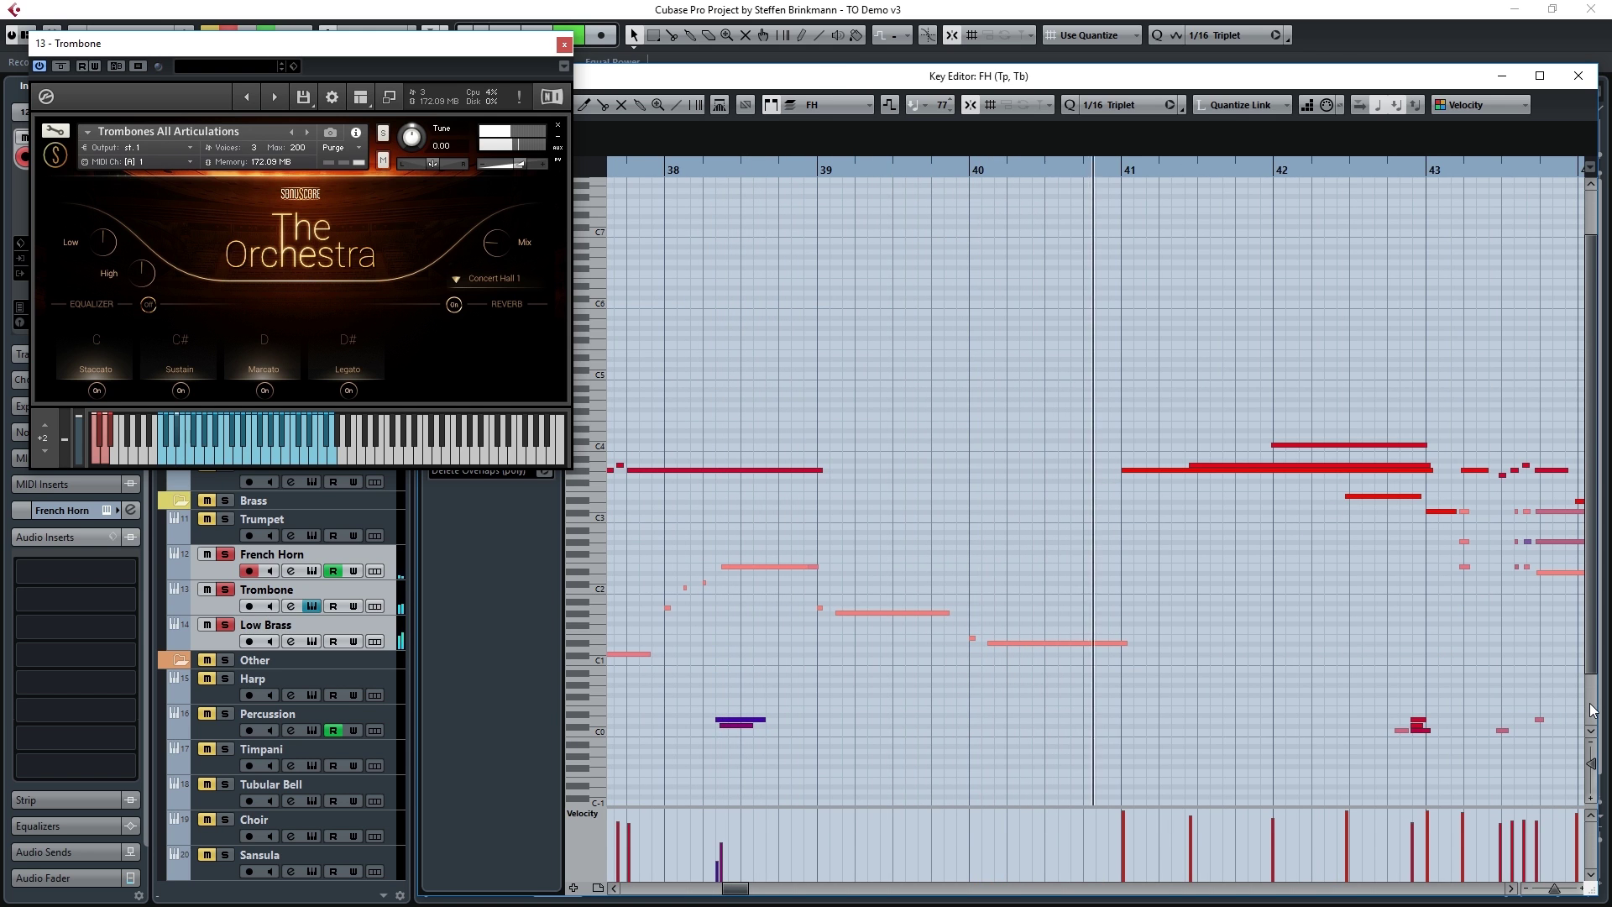
key(Return)
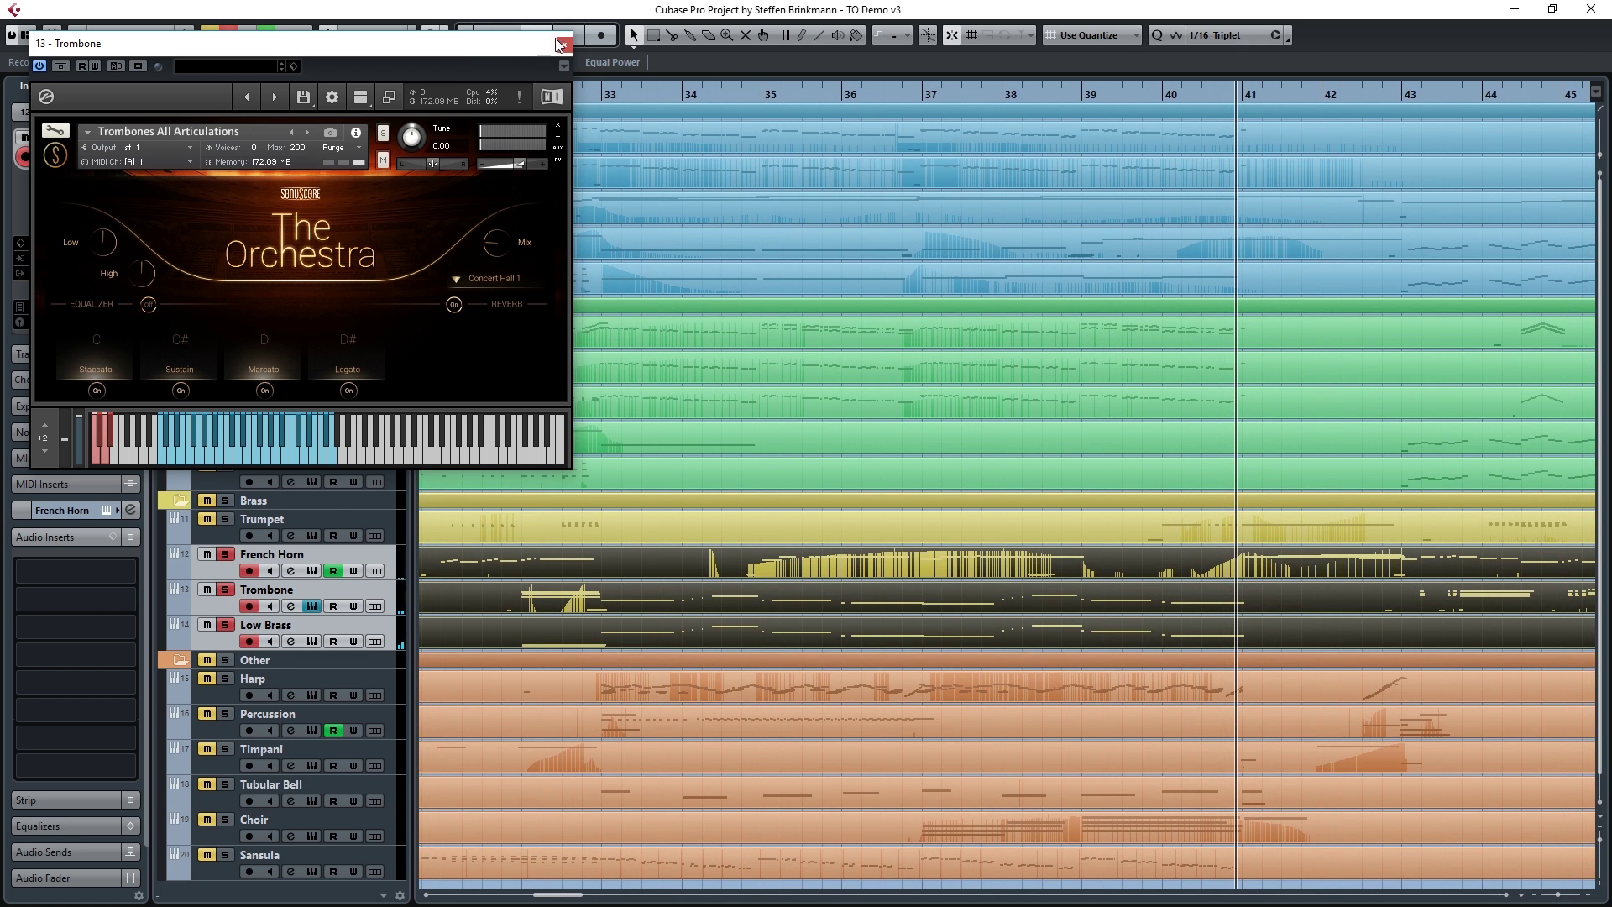
click(565, 44)
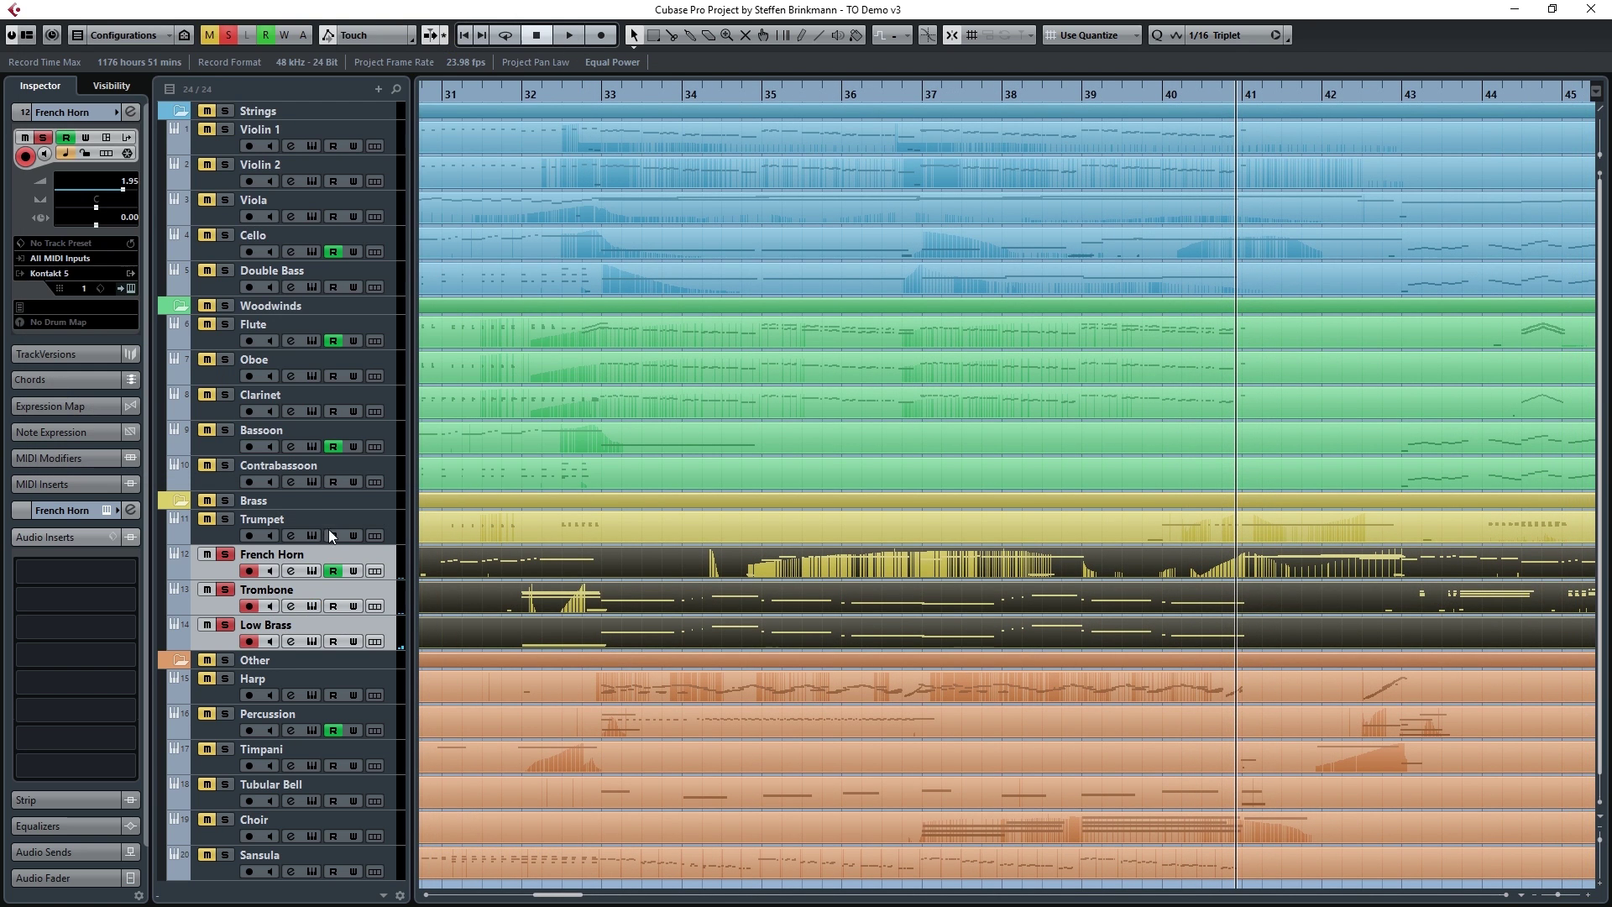
Step: Clear the solo from the brass tracks and play the full arrangement from just before bar 33 to bar 43
click(225, 589)
click(225, 877)
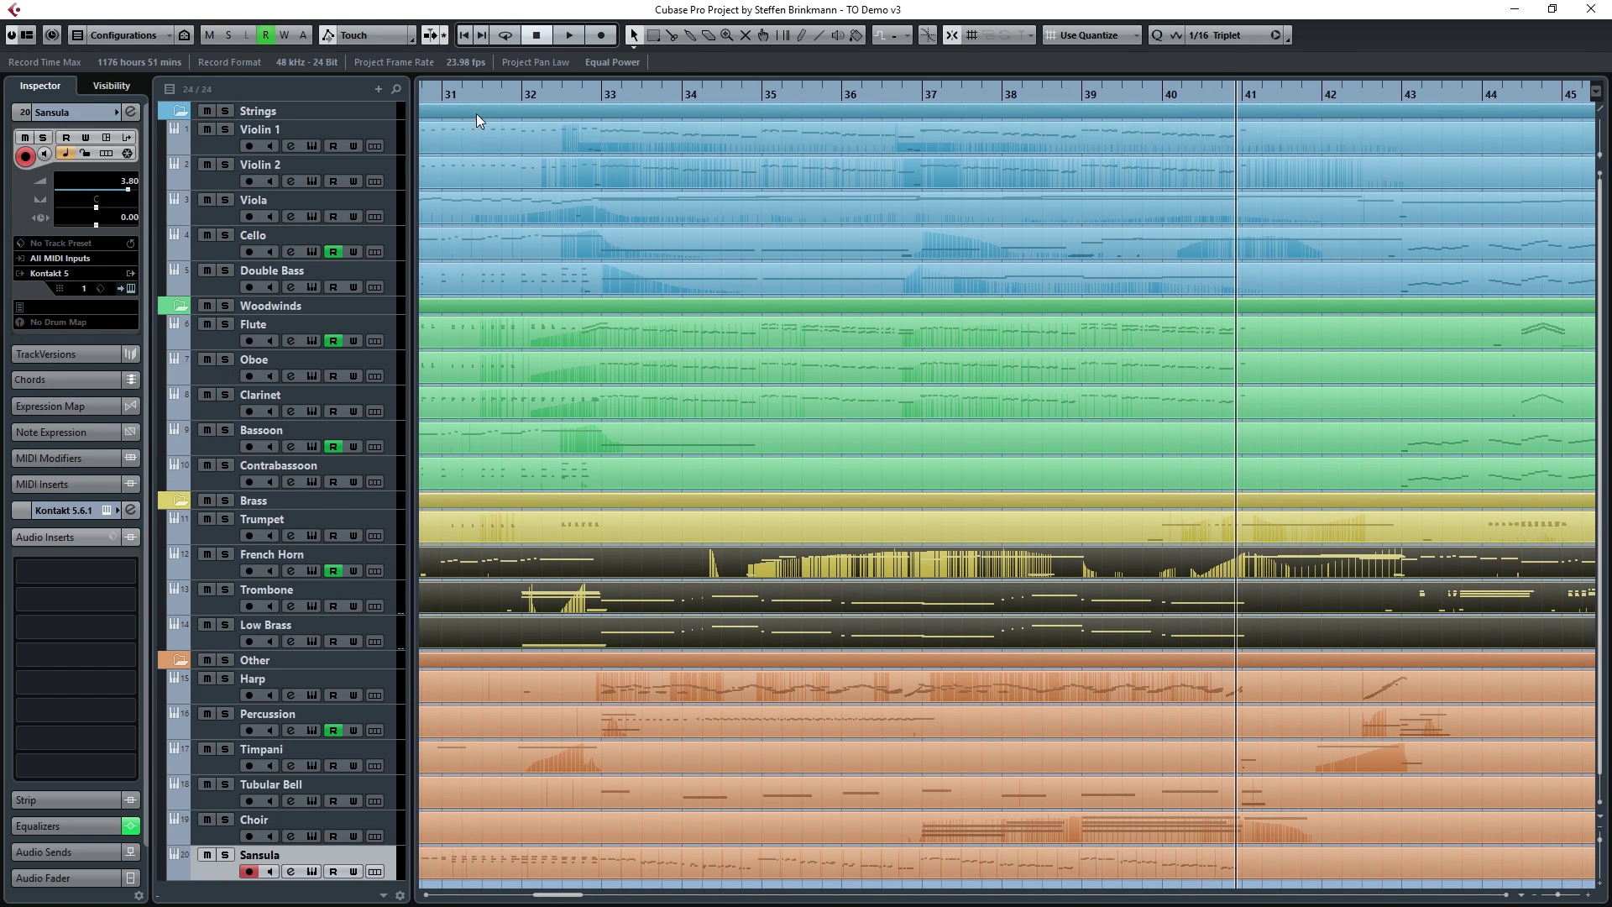
click(596, 86)
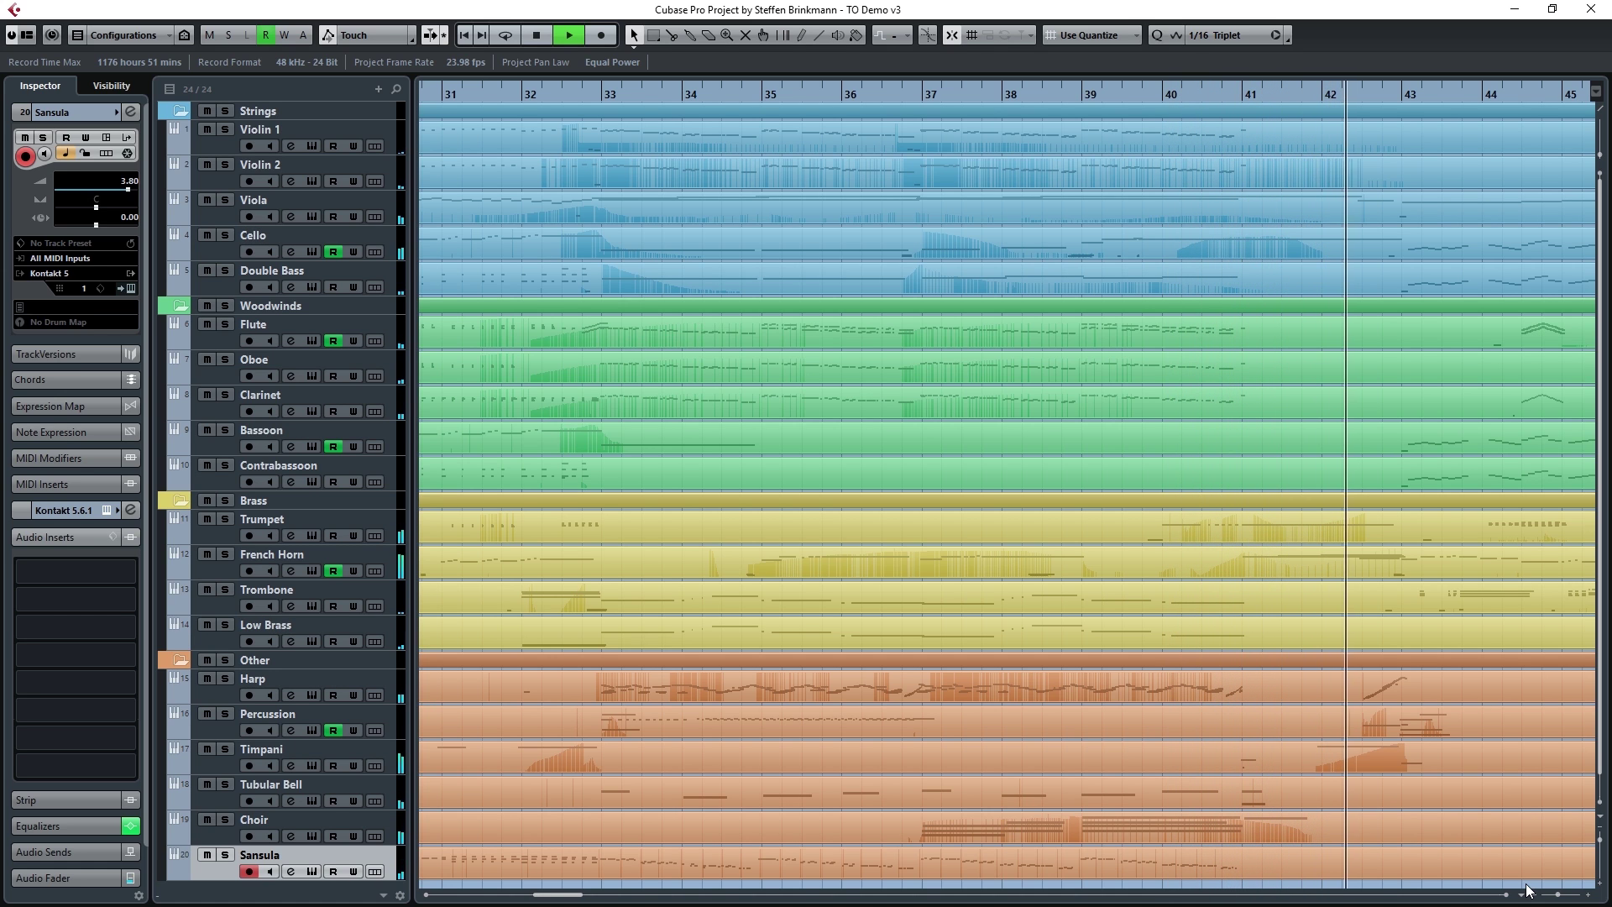
key(space)
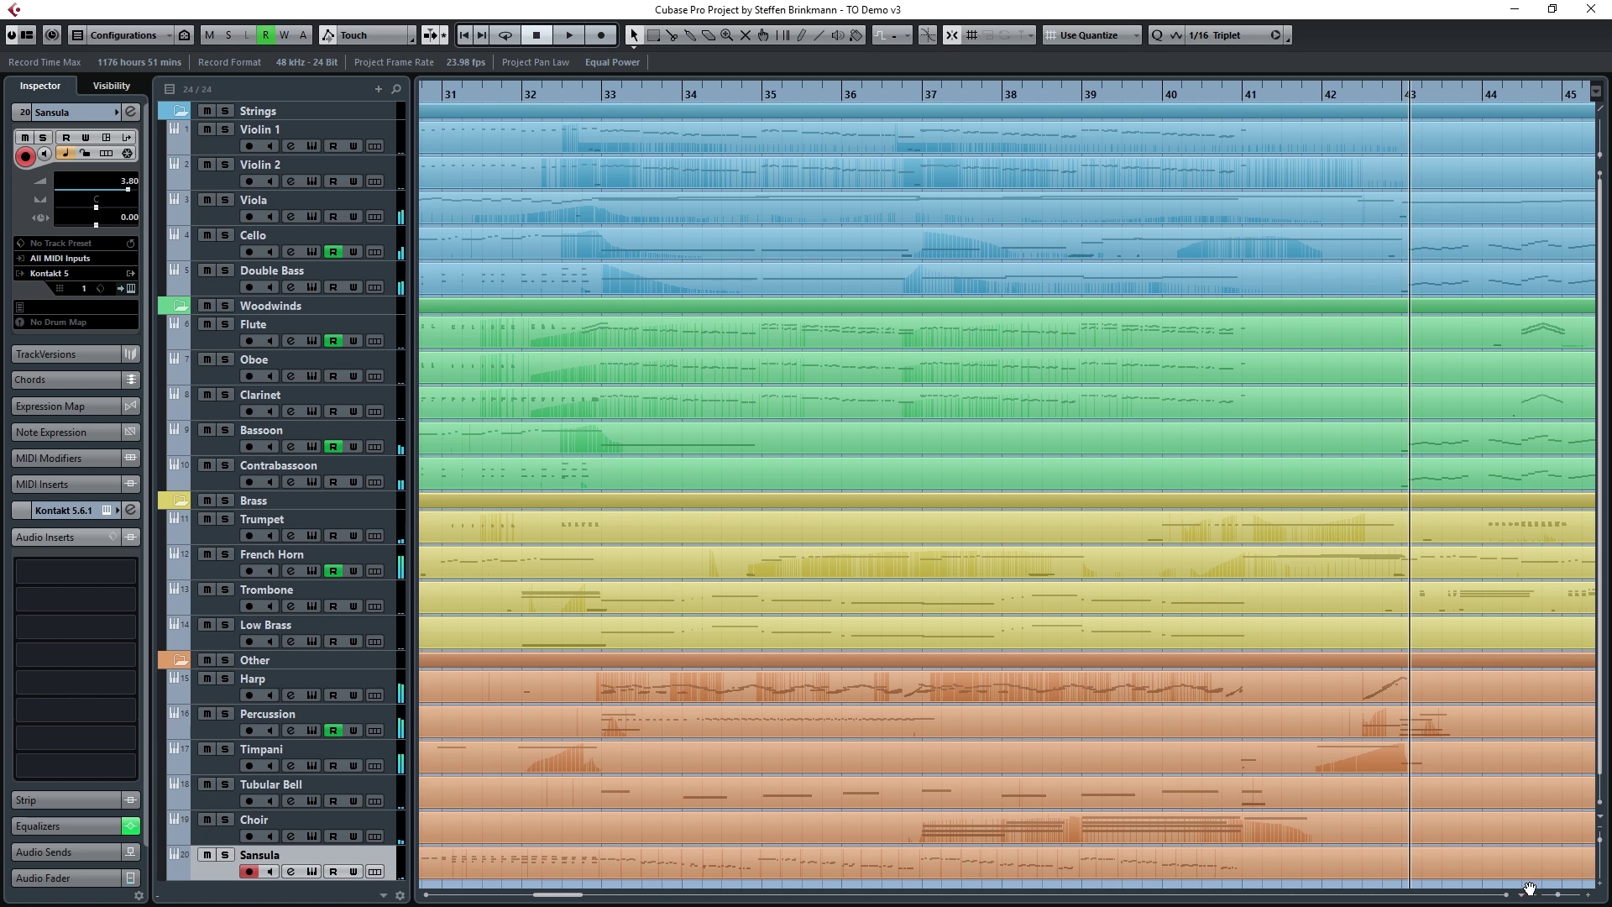
Step: Play the full arrangement from just before bar 41 into the closing section past bar 50
scroll(1529, 889, right, 10)
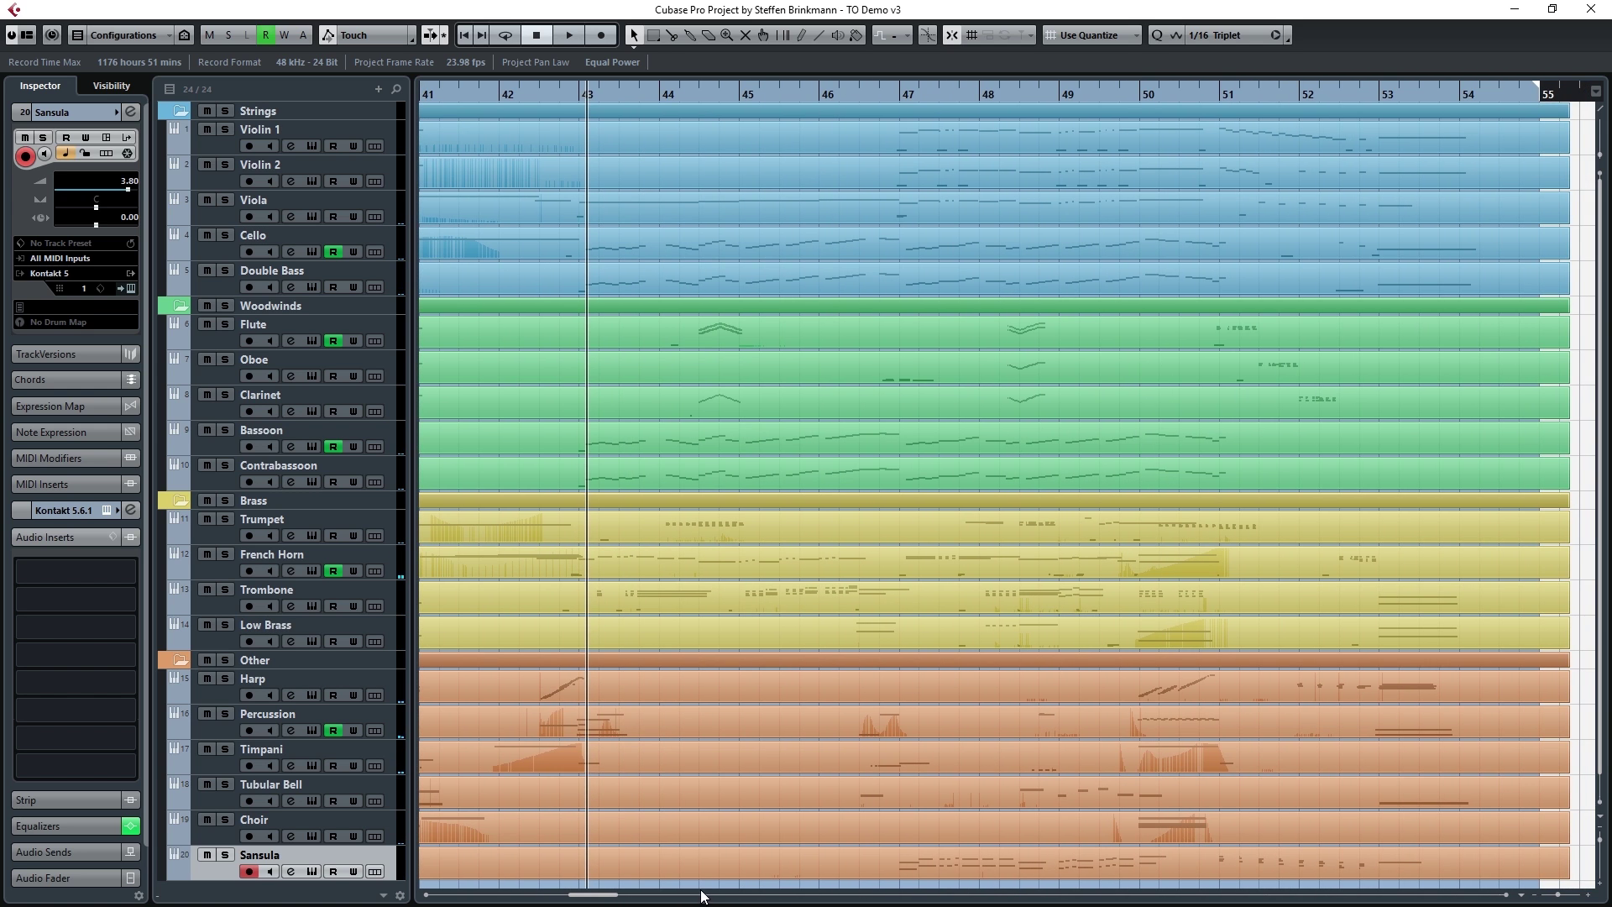
scroll(701, 888, left, 1)
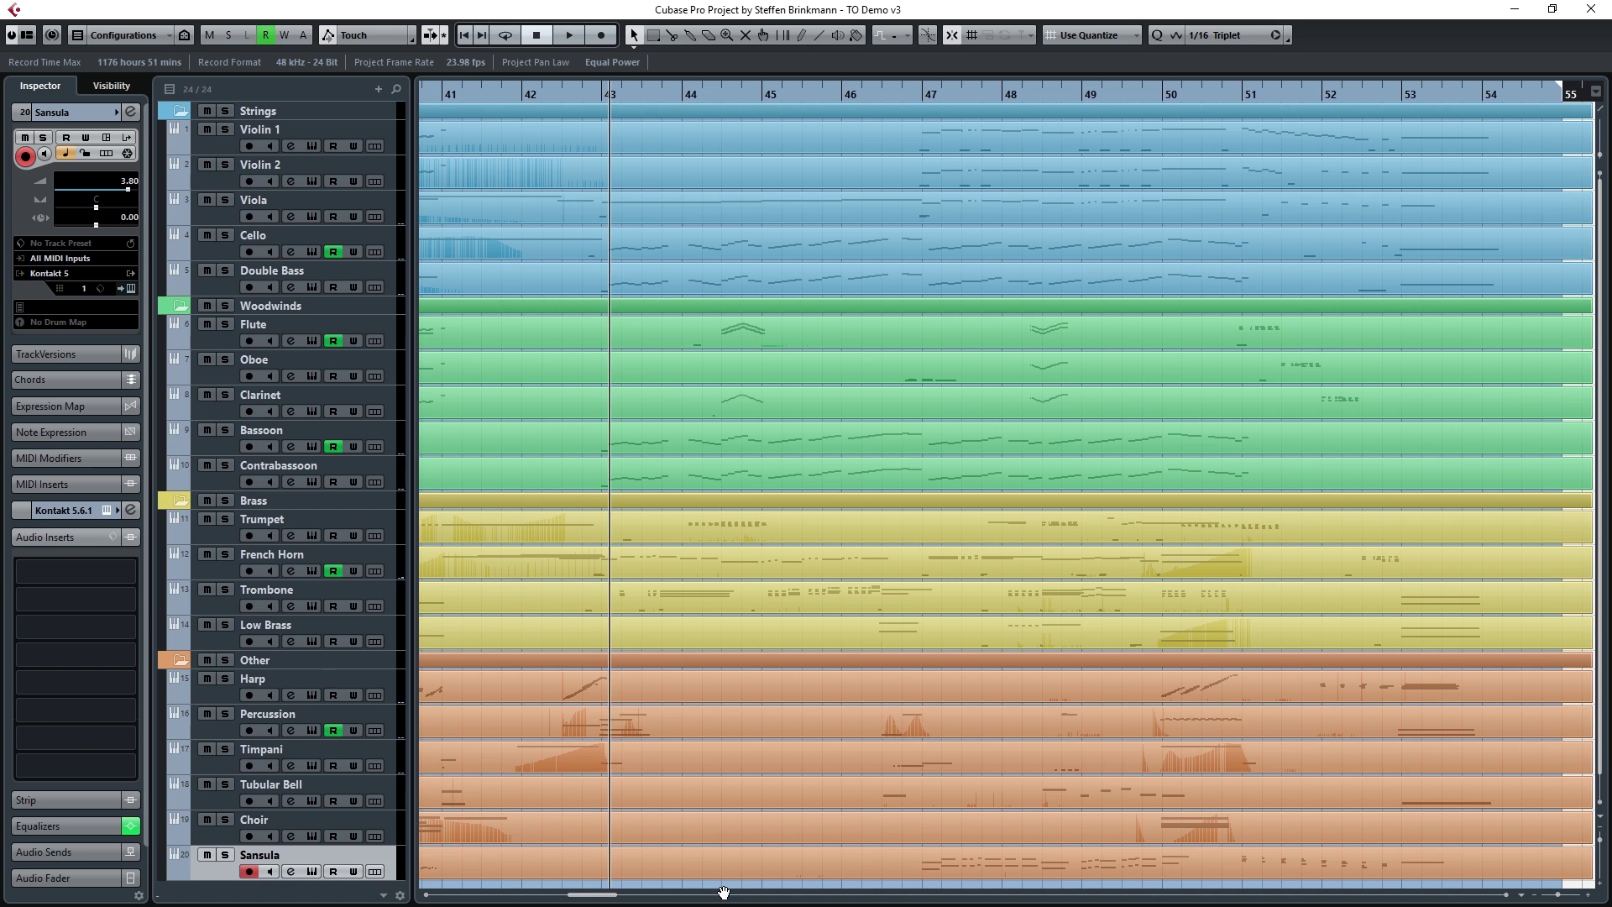
click(437, 98)
key(space)
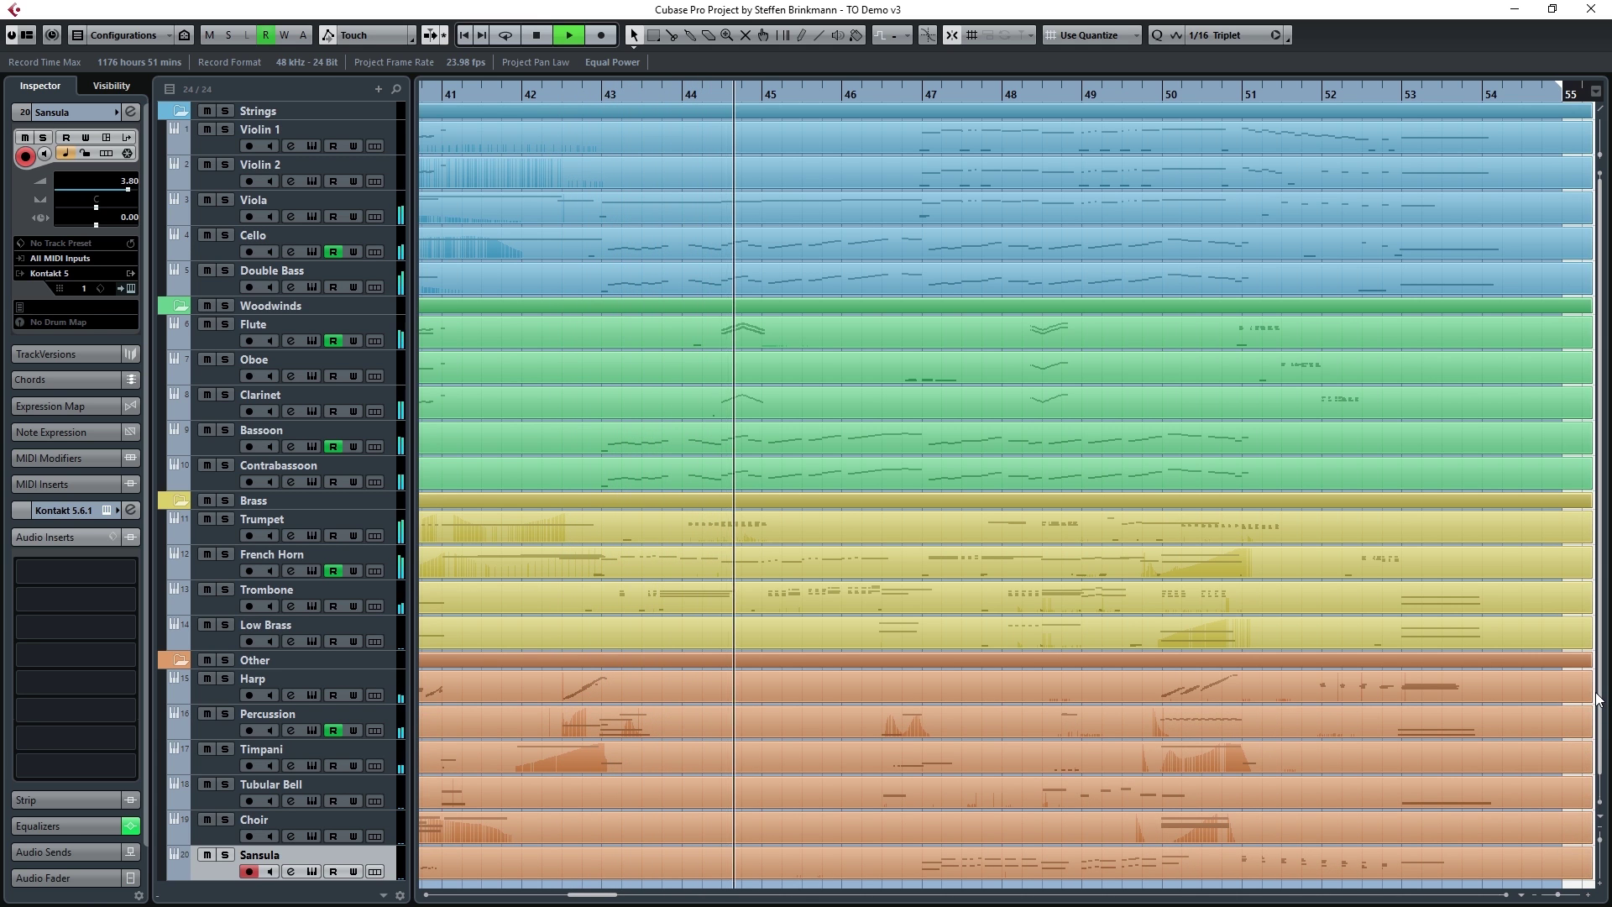
scroll(1598, 698, right, 5)
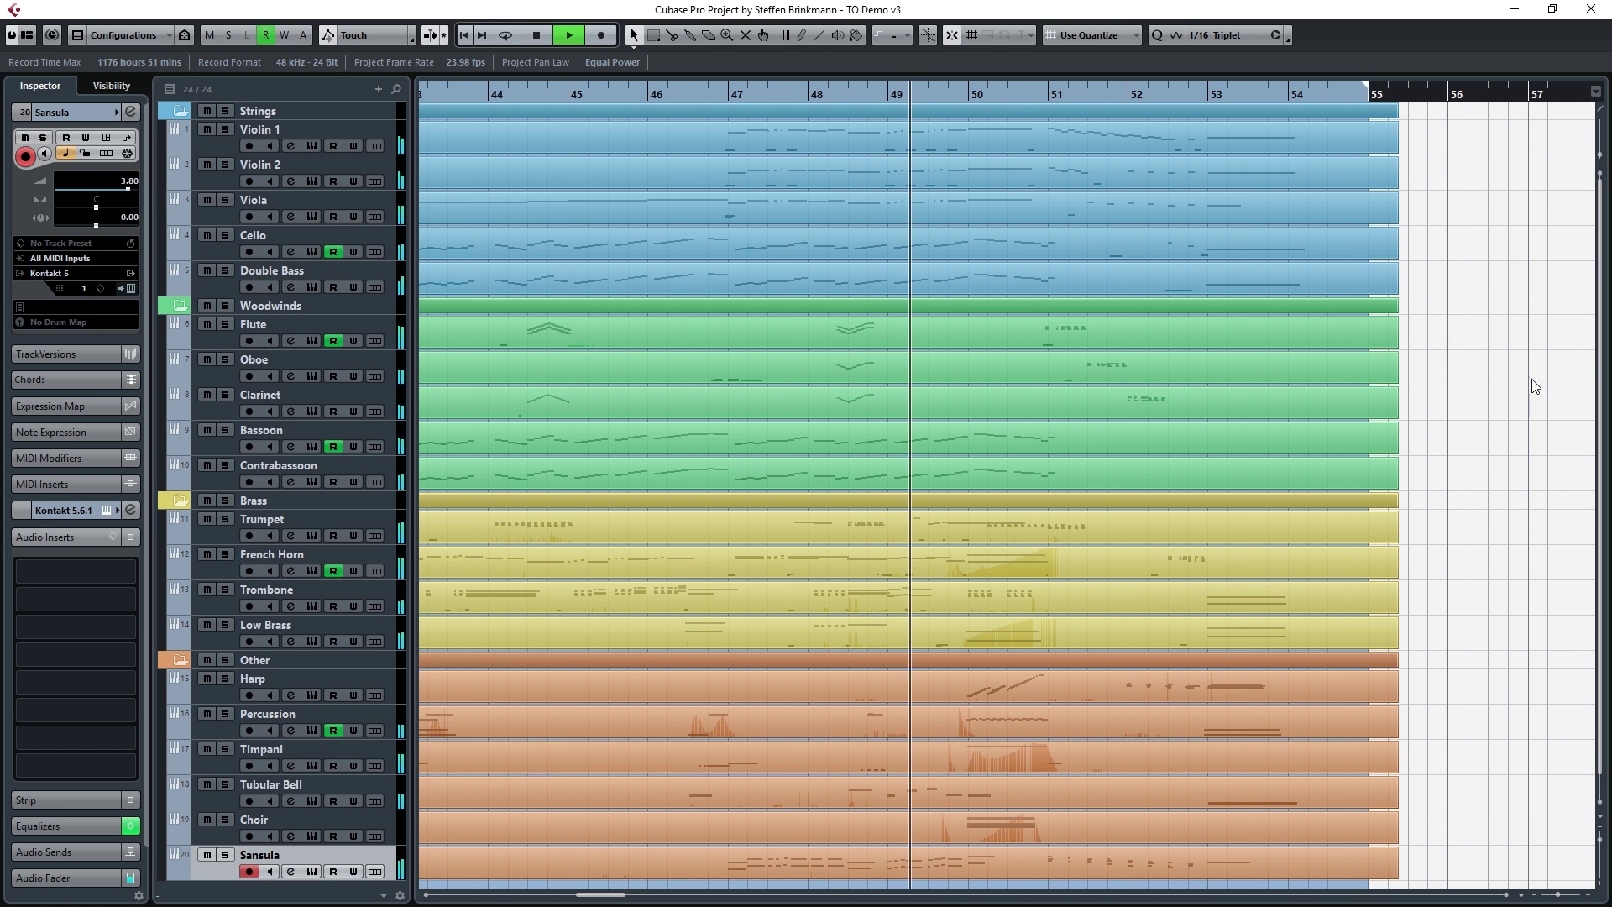
scroll(1436, 374, up, 1)
scroll(1433, 375, up, 2)
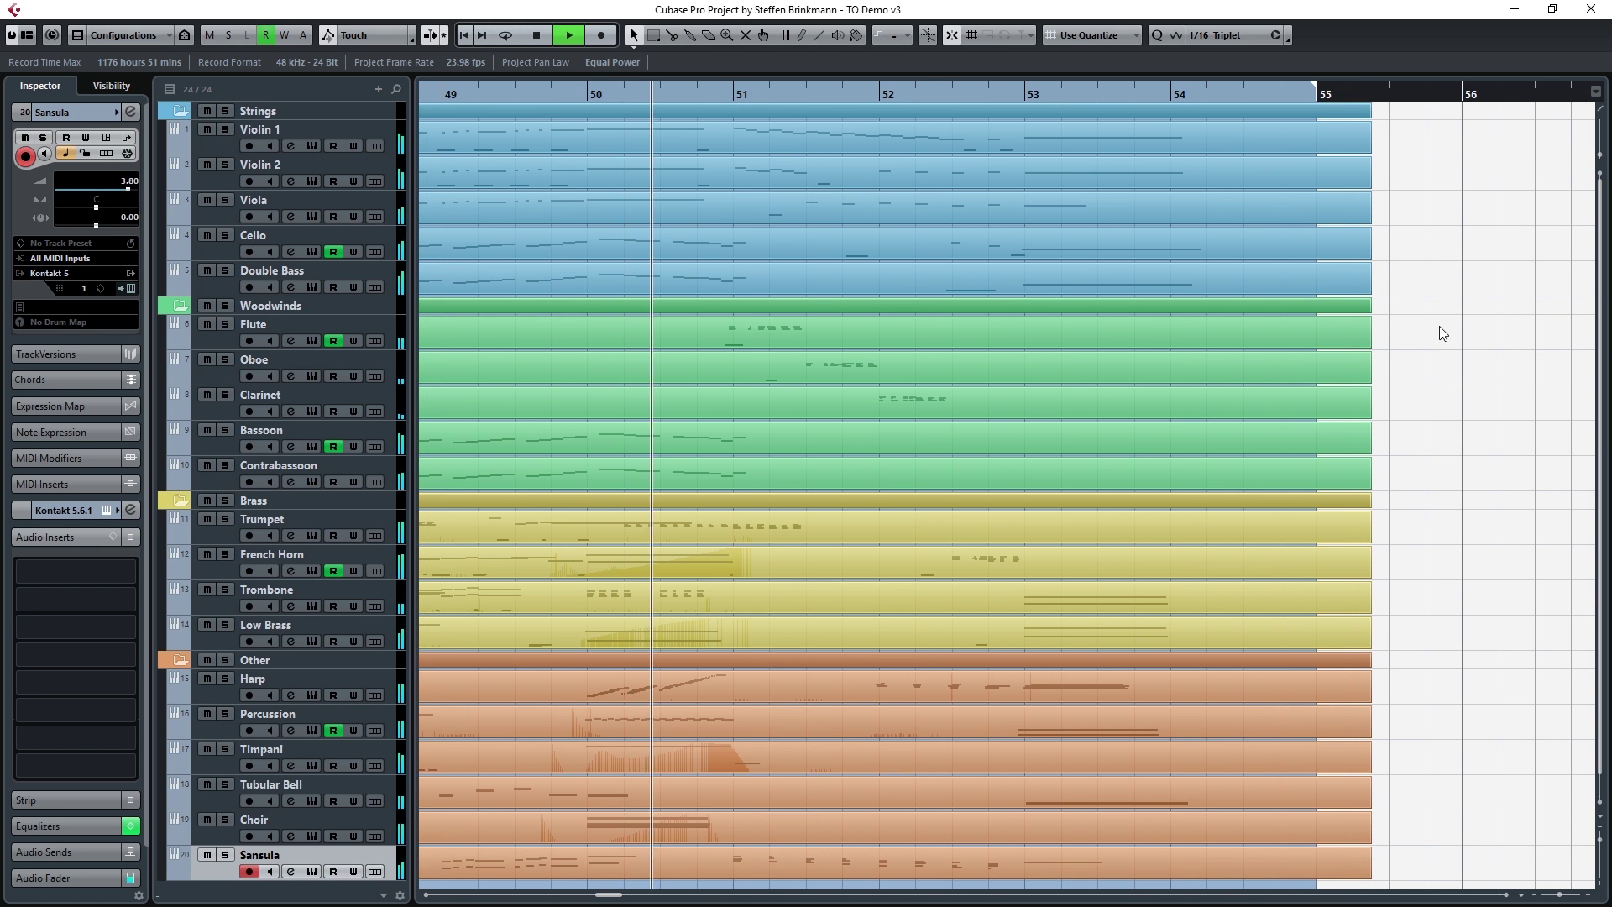